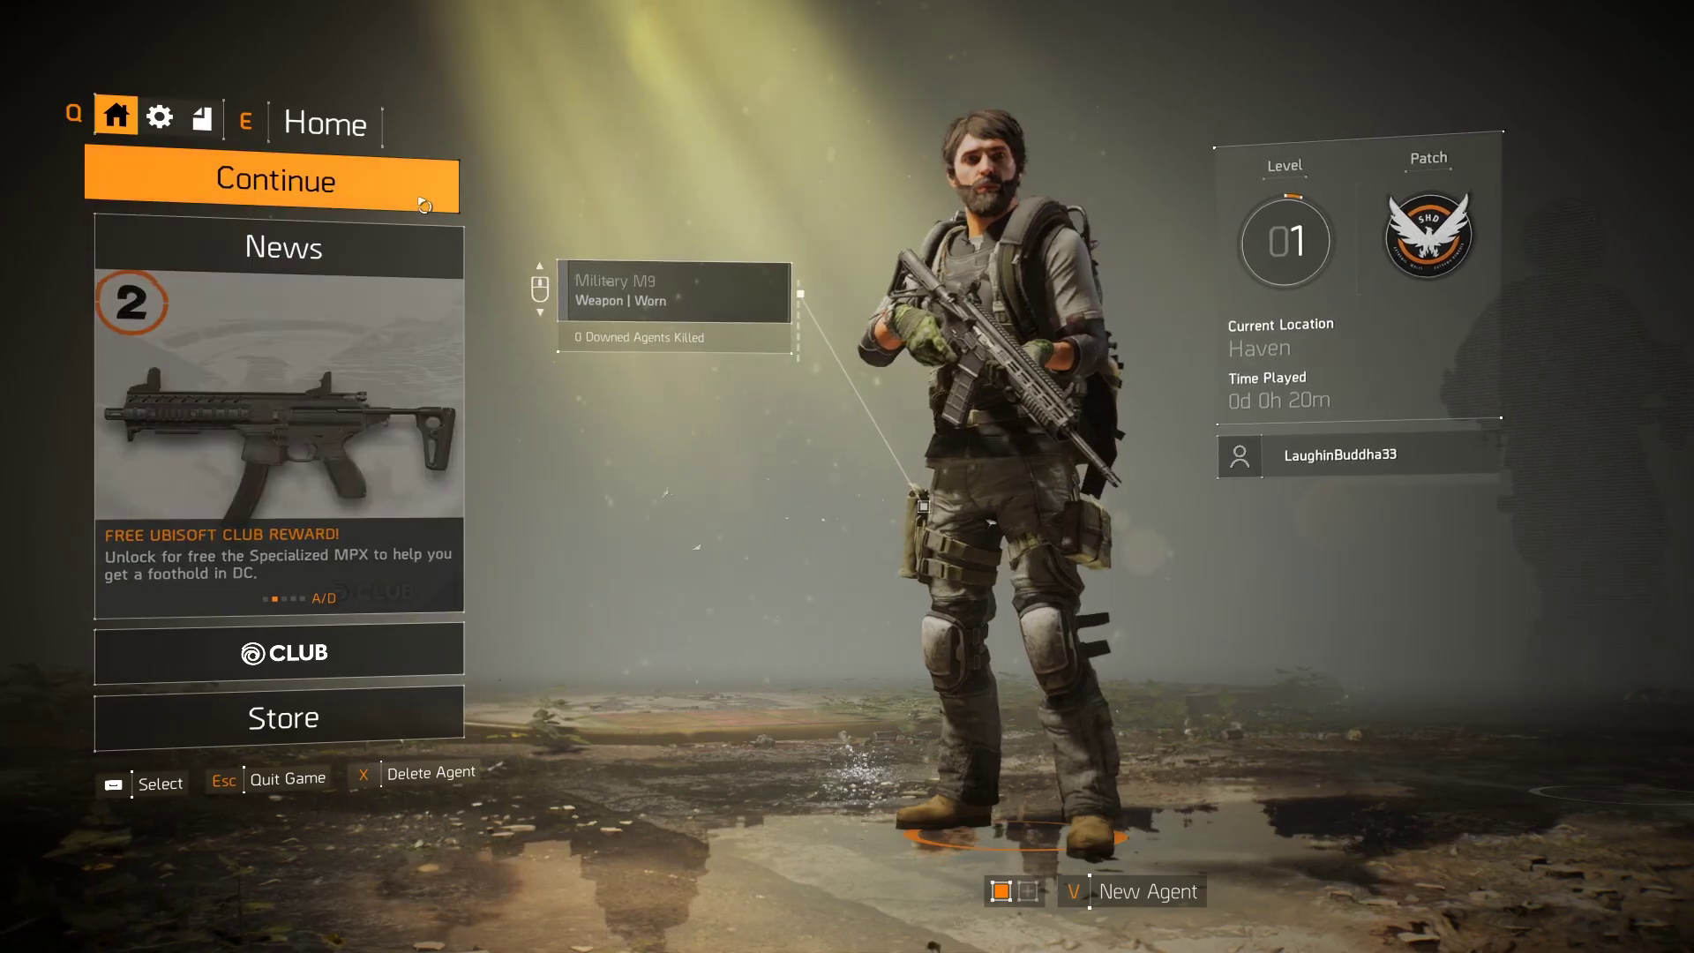
# - Load the amdrewards.com/activate-account page in Chrome
pyautogui.click(424, 205)
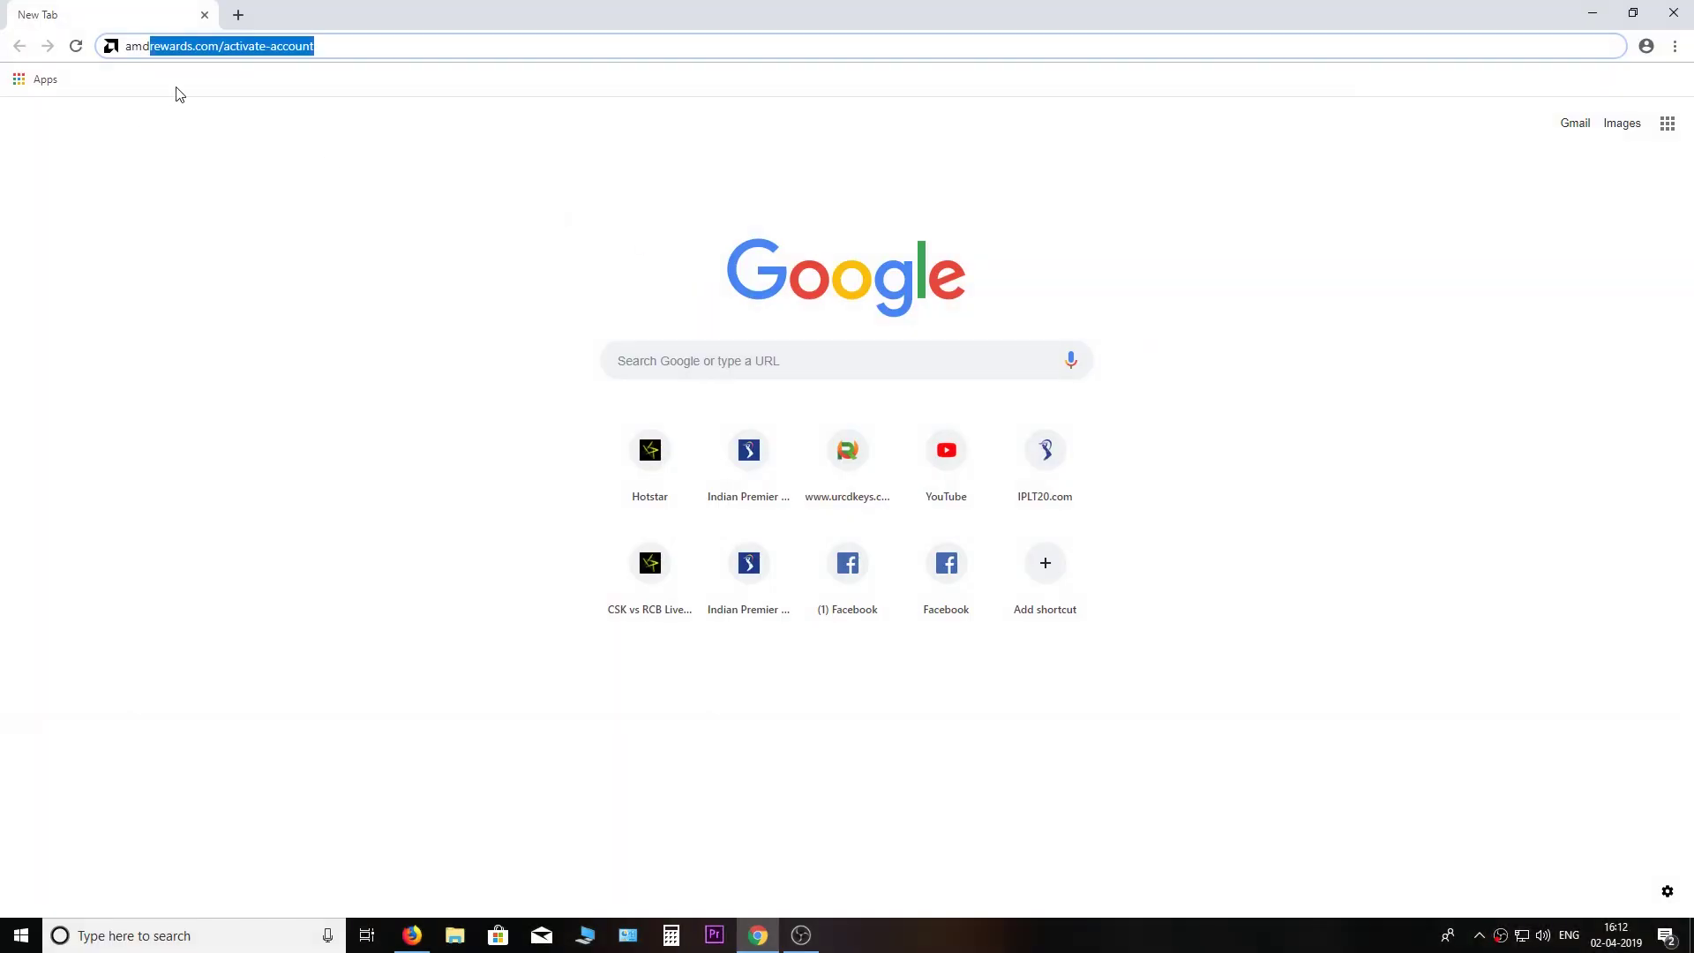
pyautogui.click(375, 52)
pyautogui.press('Return')
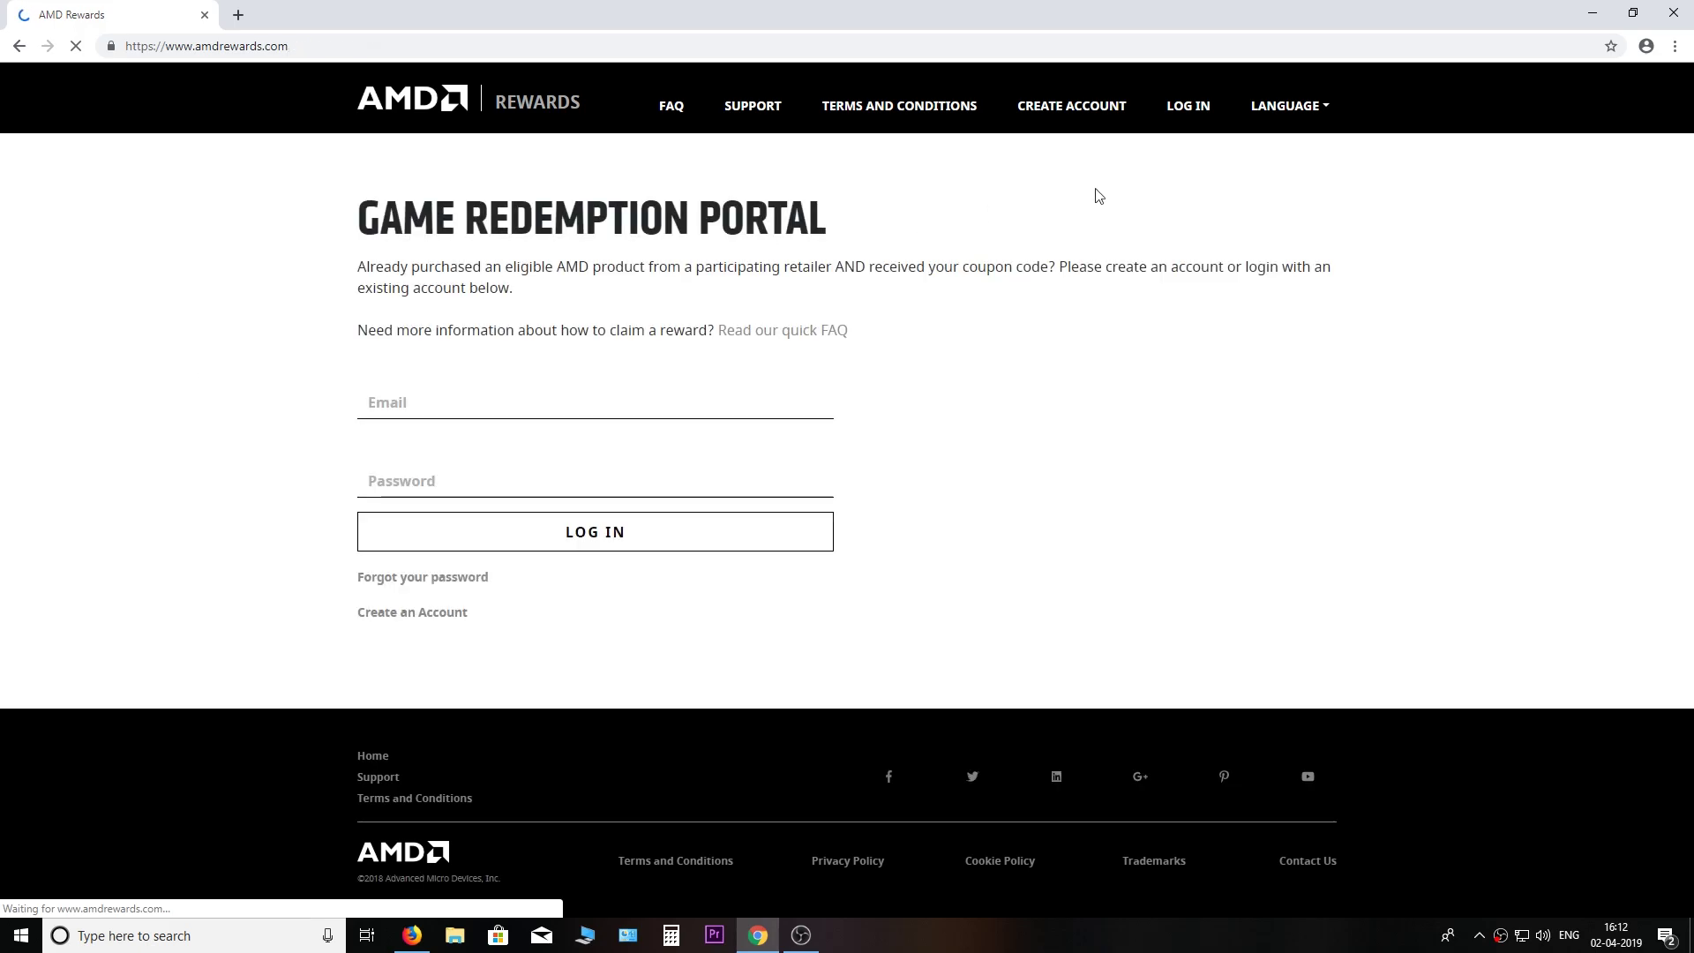
# - Log in to AMD Rewards with the saved account e-mail and the account password
pyautogui.click(415, 402)
pyautogui.click(426, 439)
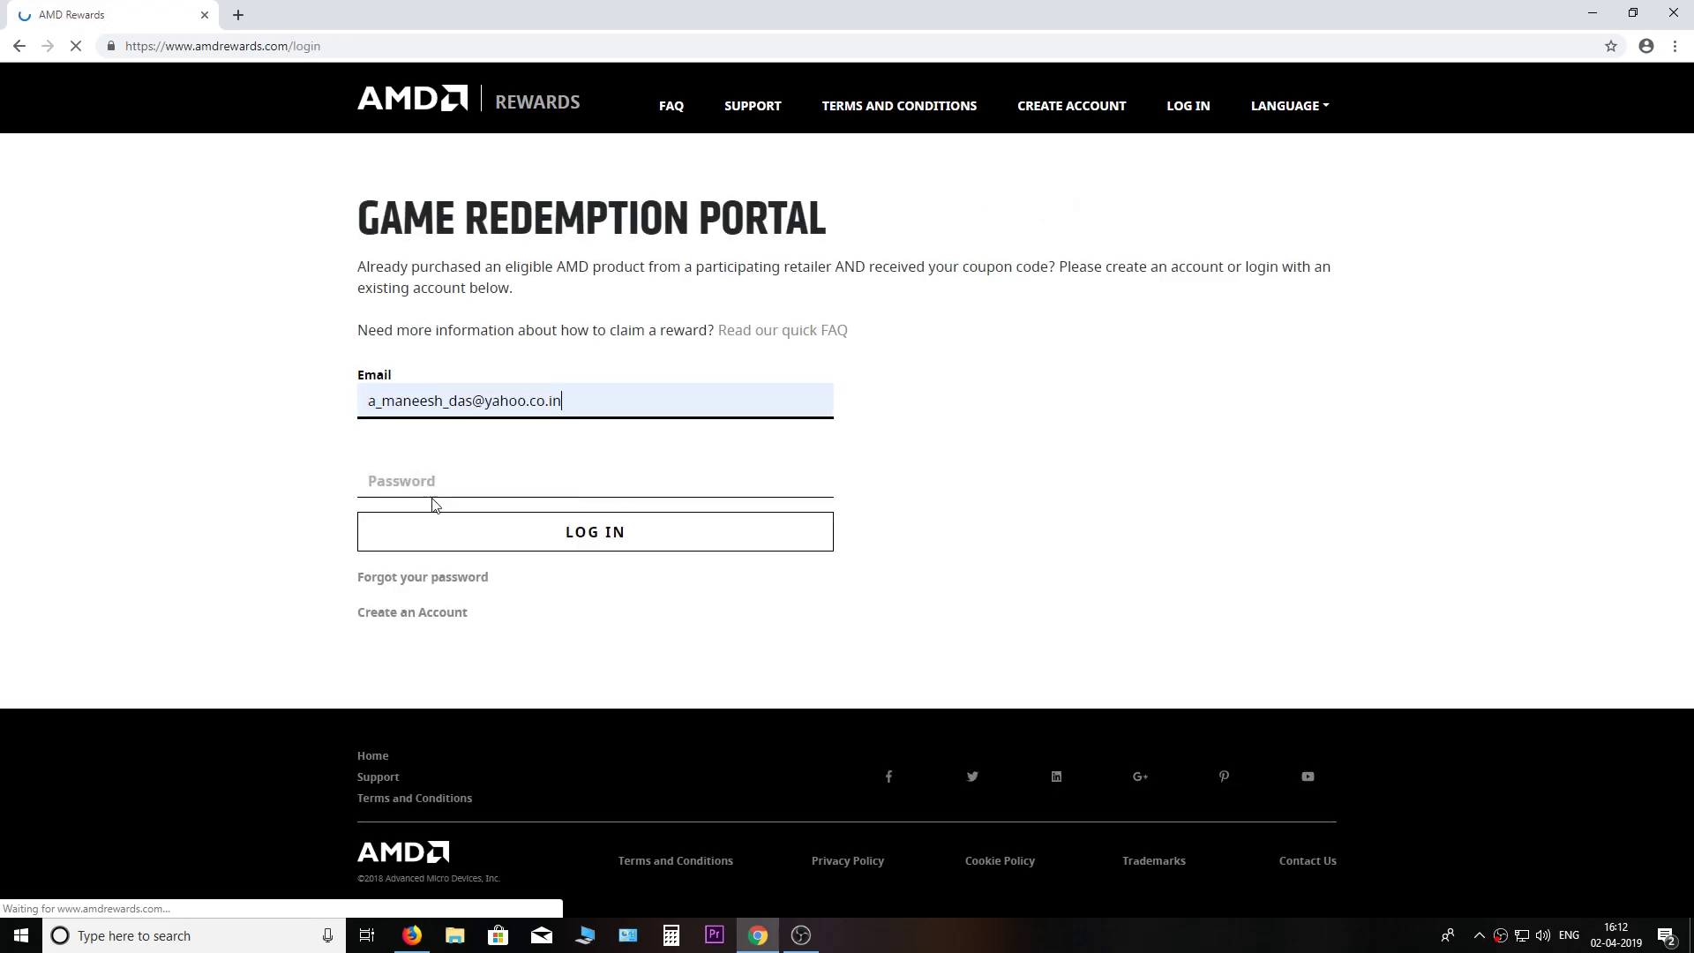
pyautogui.click(425, 479)
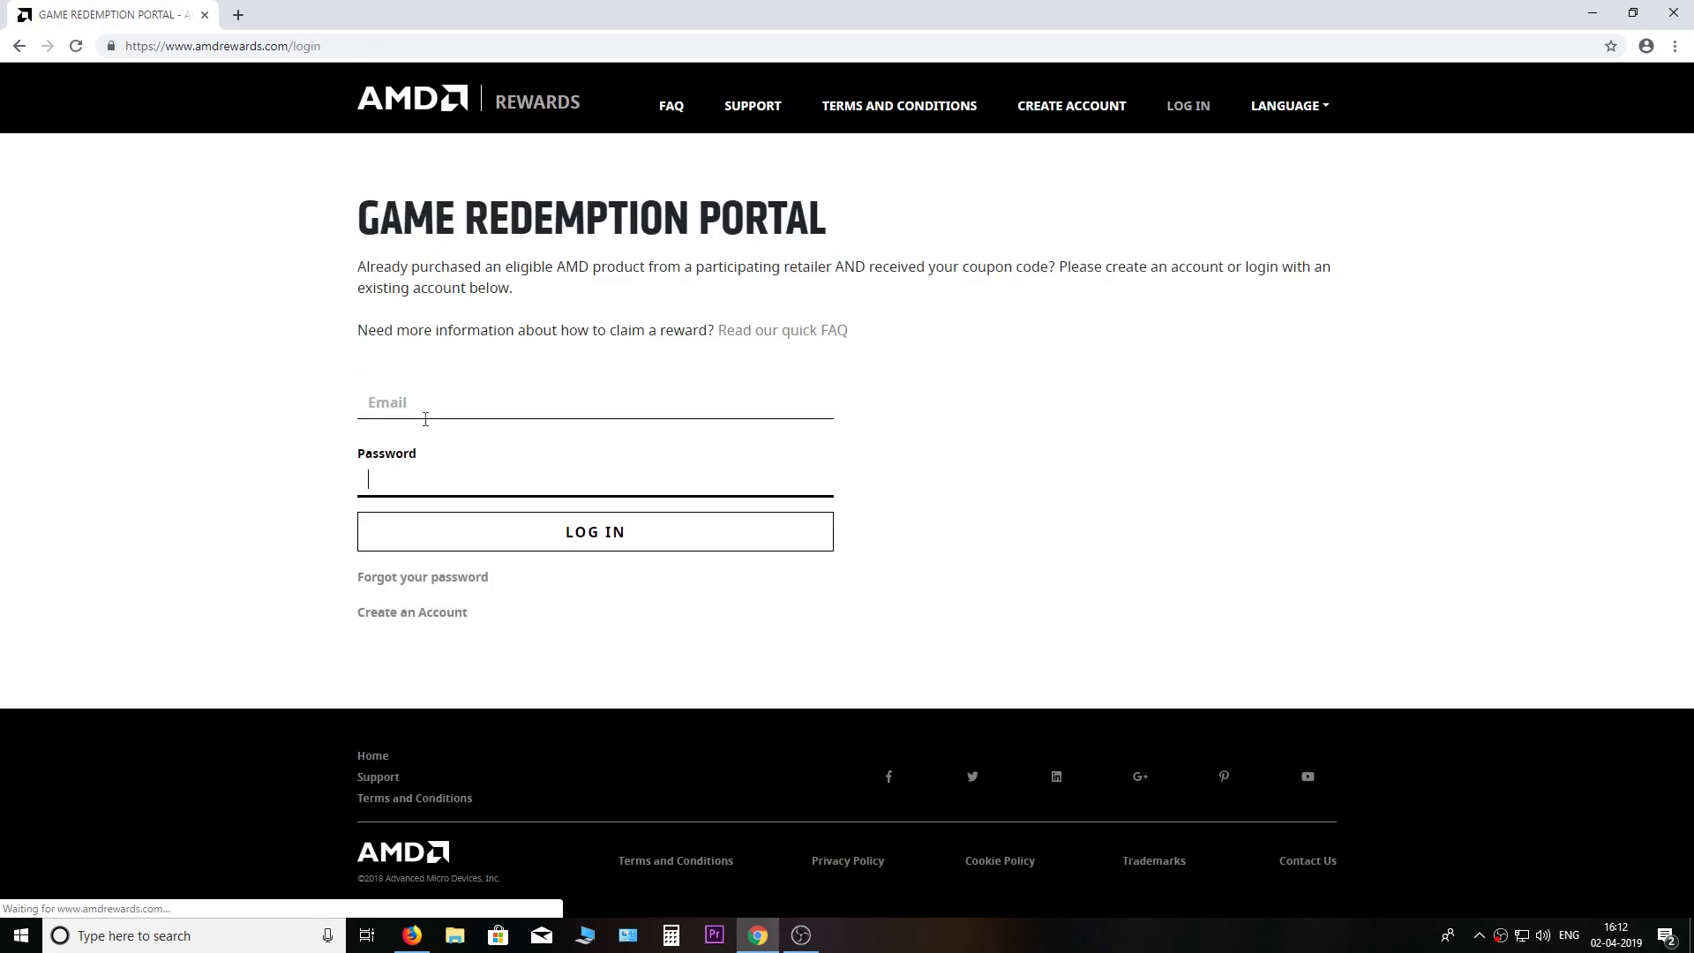
pyautogui.click(417, 402)
pyautogui.click(427, 442)
pyautogui.click(421, 481)
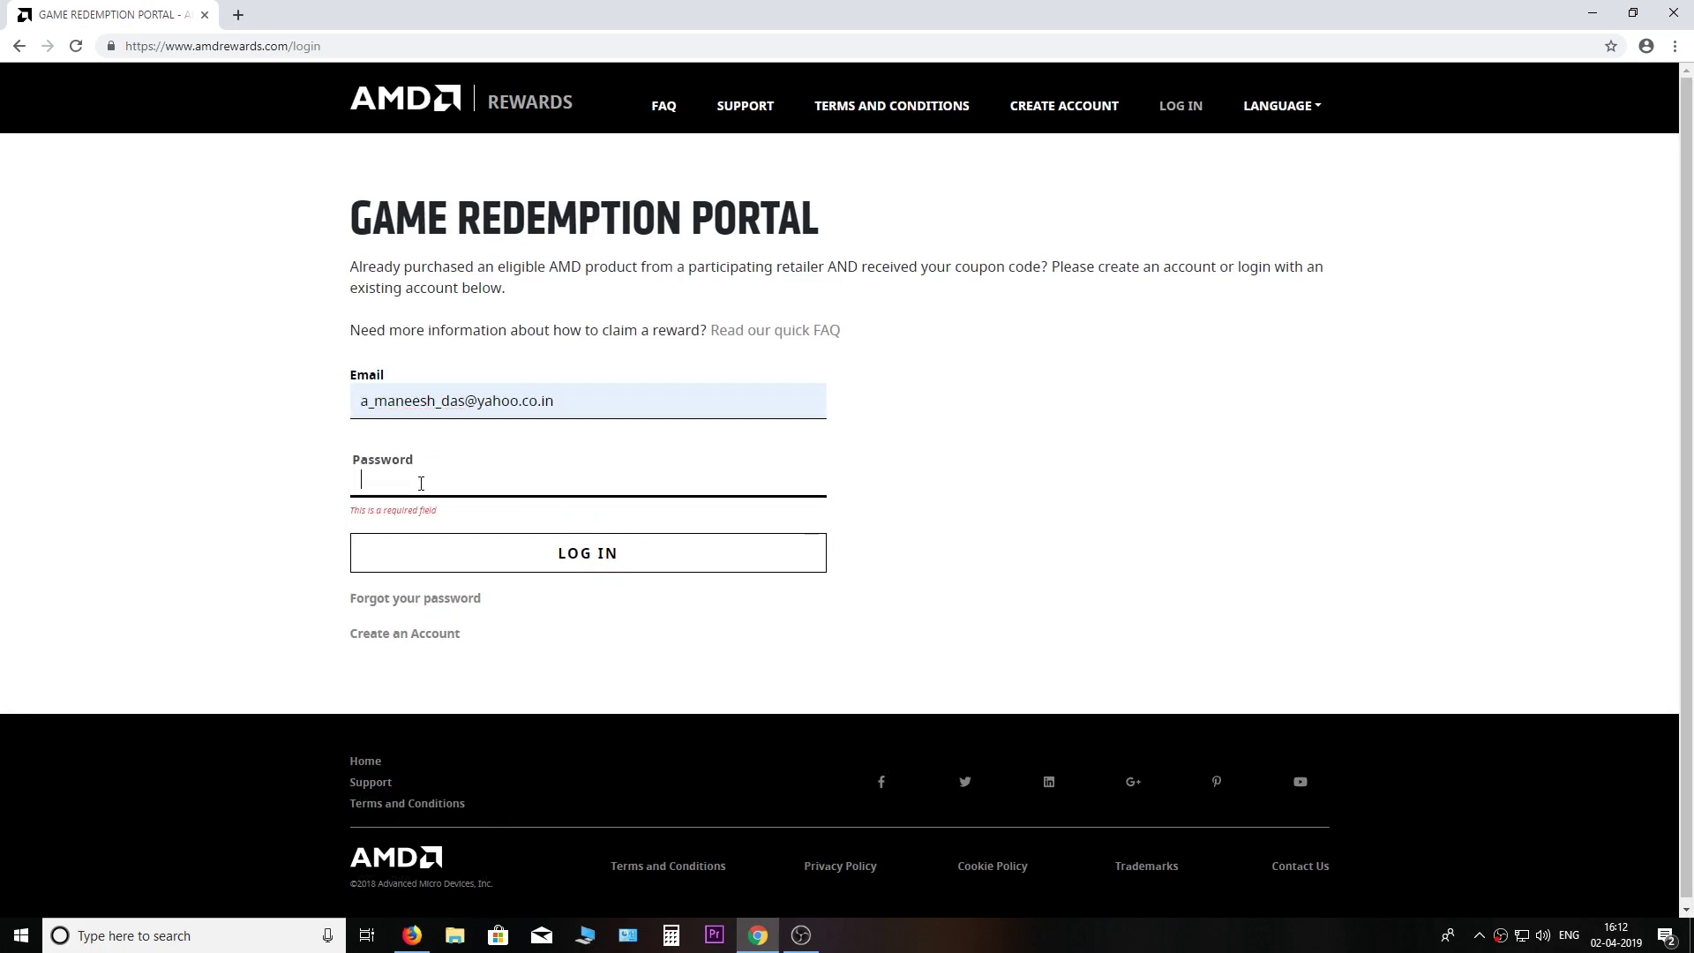
pyautogui.write('•')
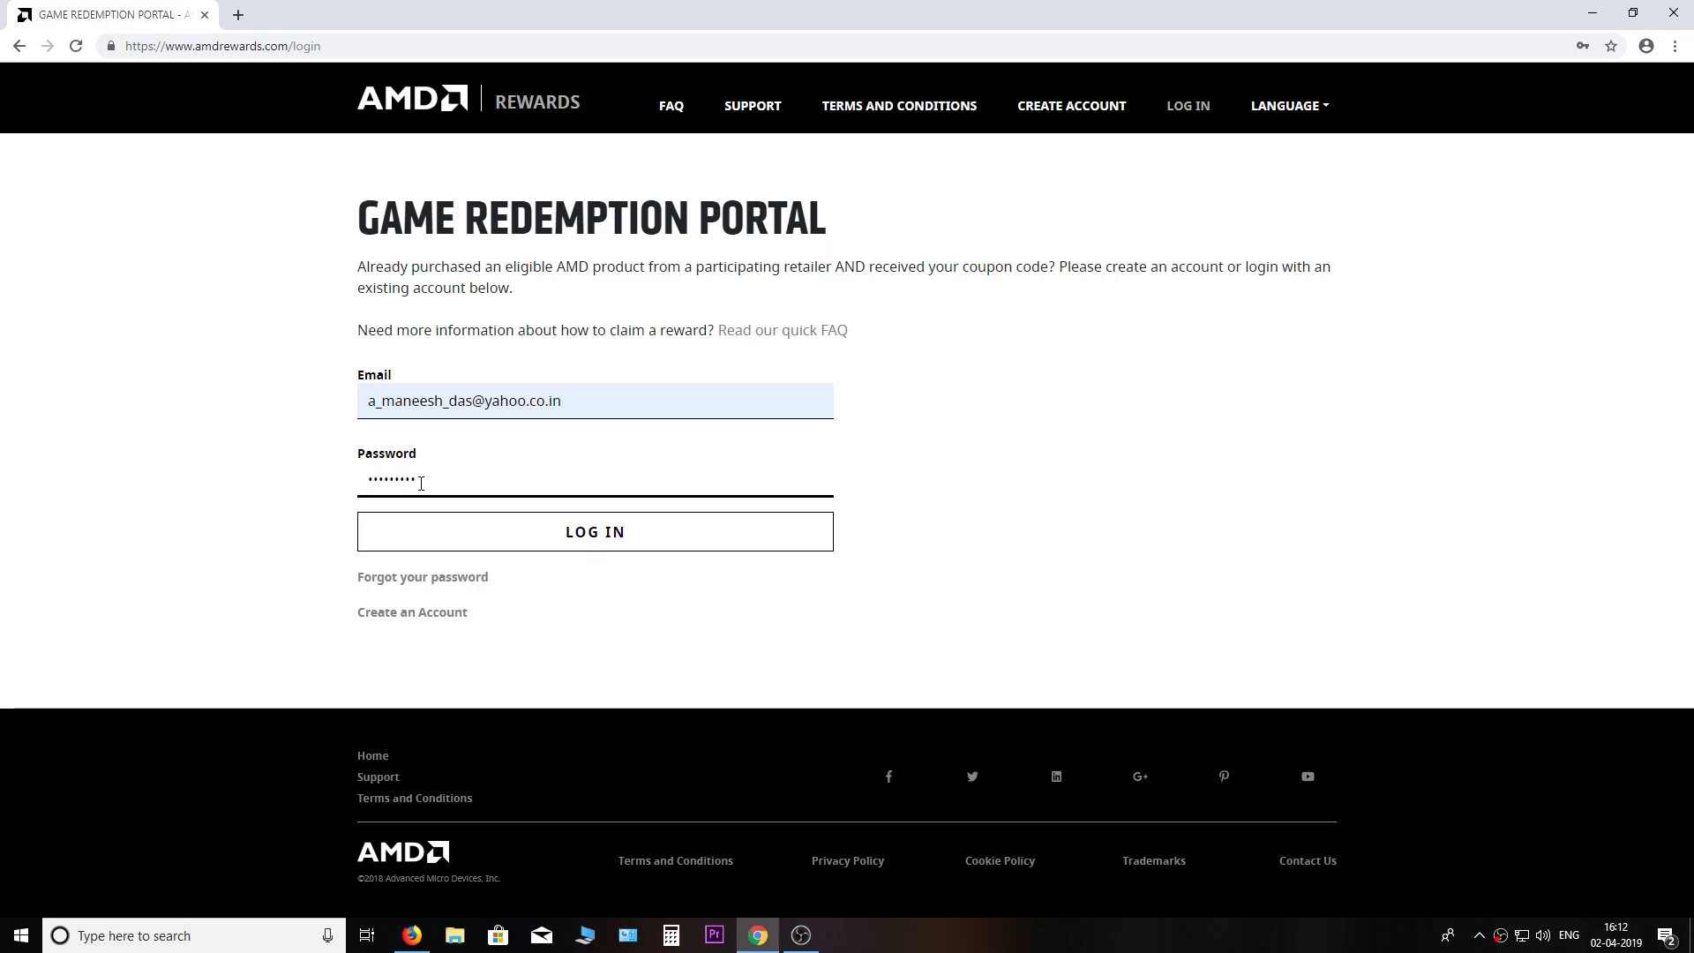
pyautogui.click(486, 540)
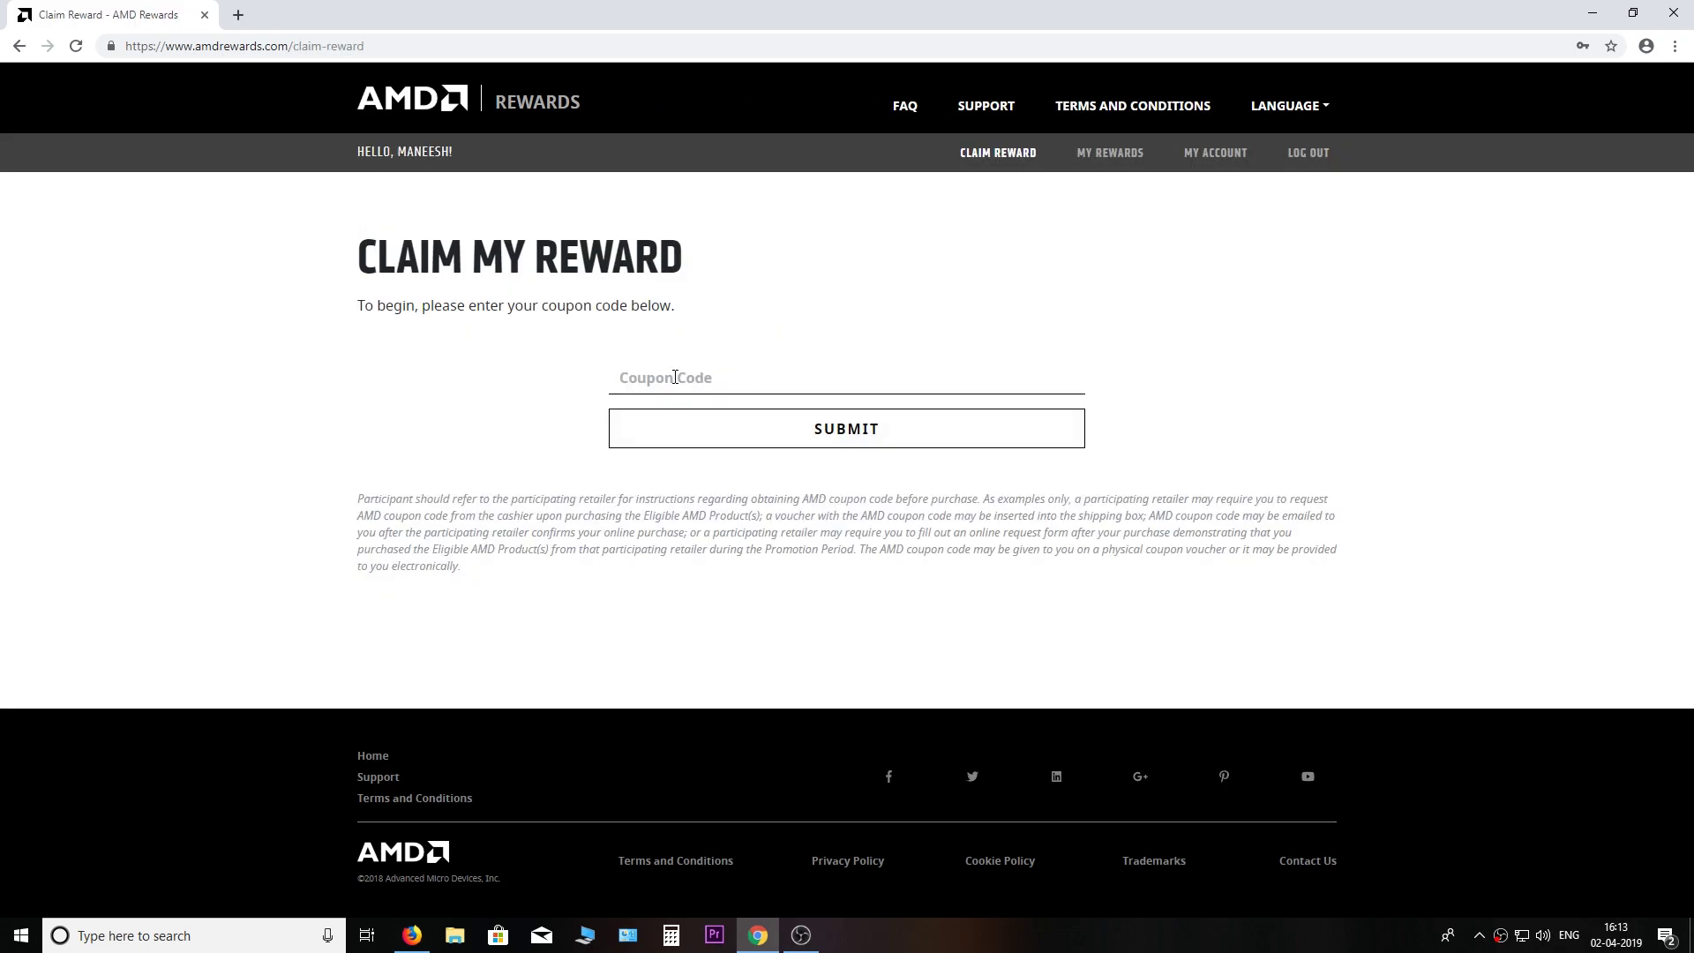
# - Enter the retailer coupon code in the Coupon Code field and submit it
pyautogui.click(675, 377)
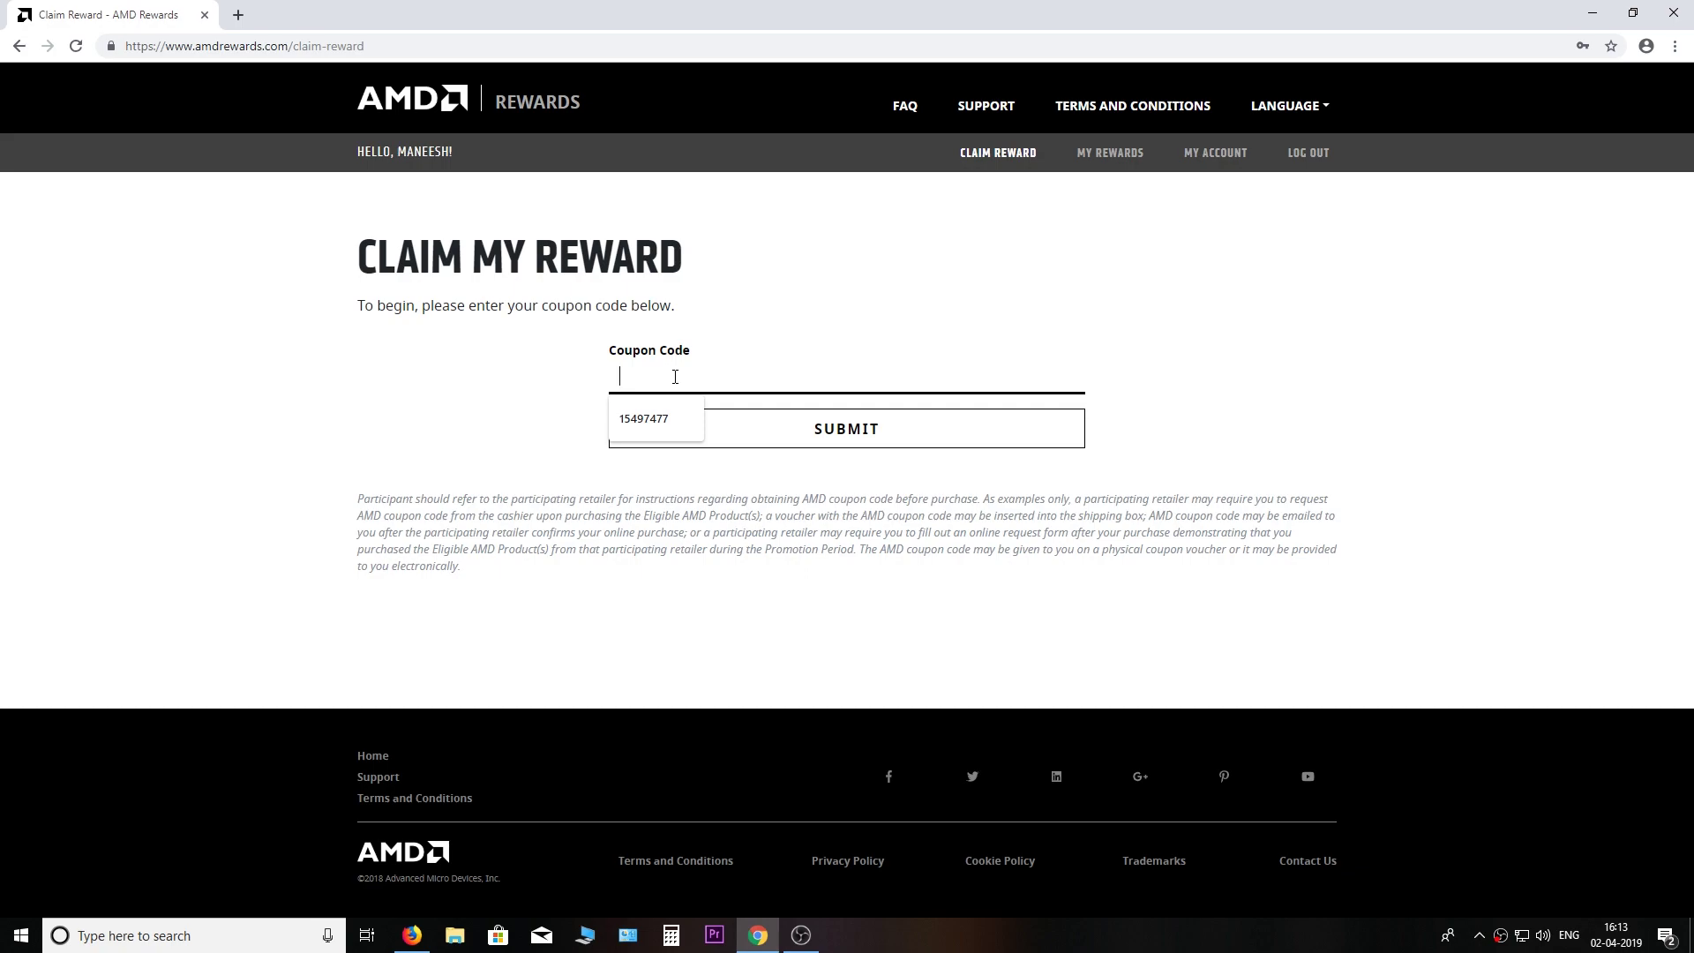
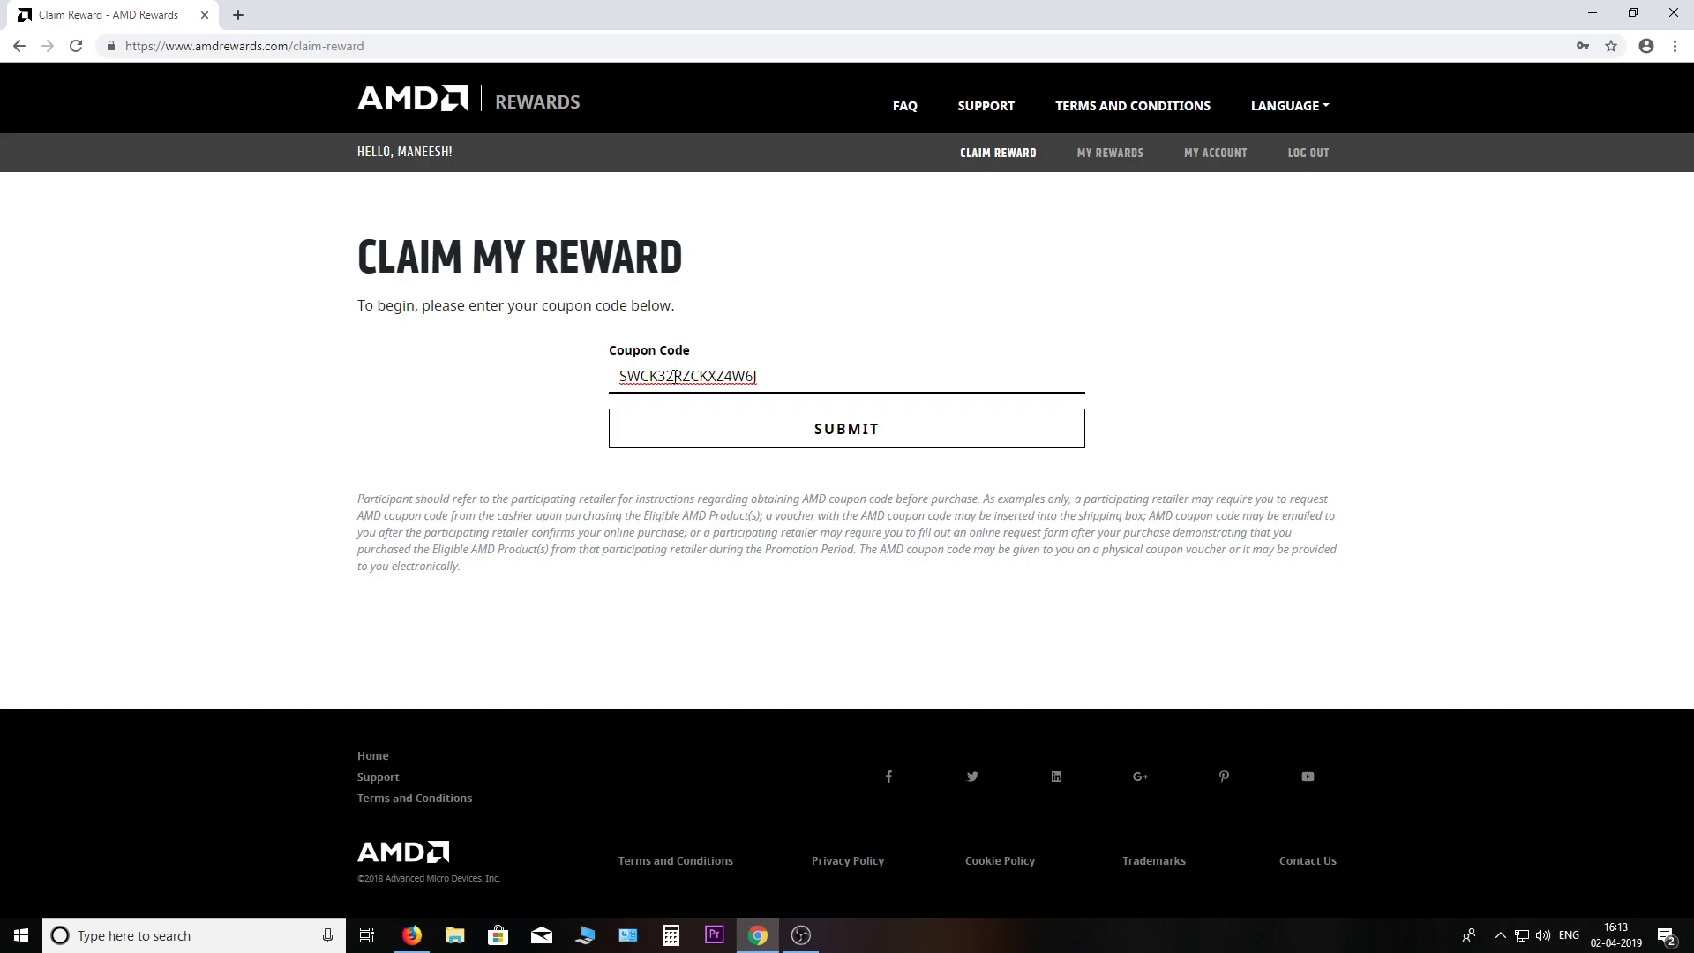
pyautogui.click(773, 441)
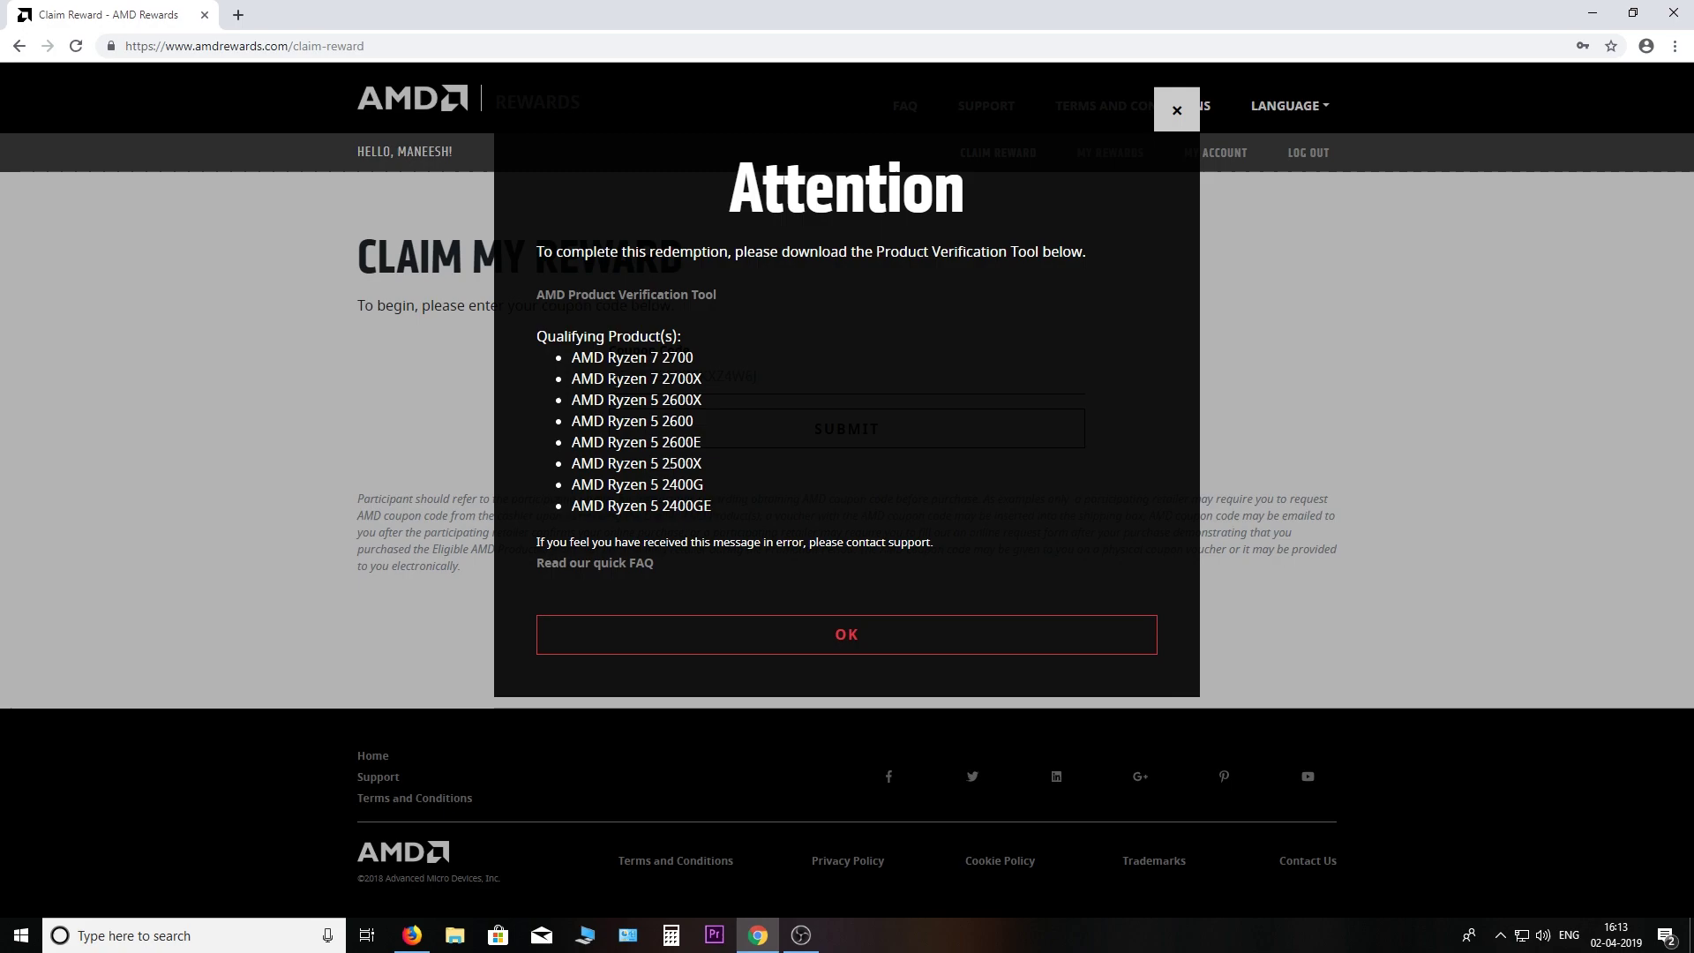
# - Agree to the terms, download the Product Verification Tool installer, and run it
pyautogui.click(636, 297)
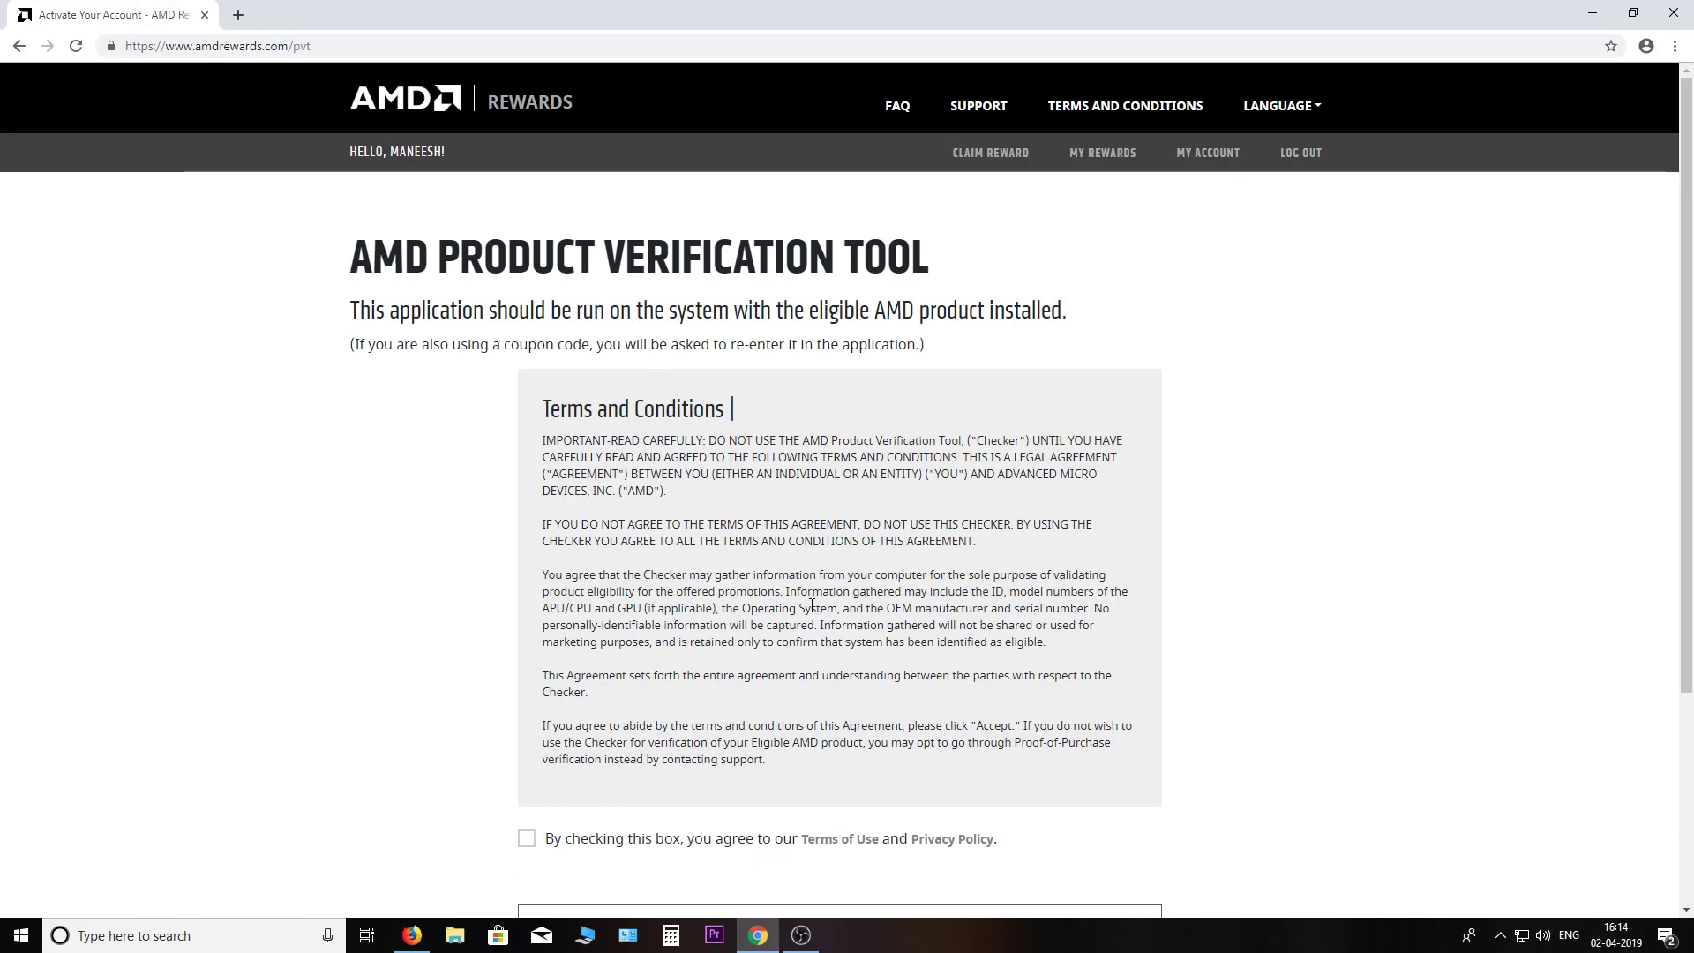
pyautogui.scroll(-2, 812, 605)
pyautogui.click(527, 662)
pyautogui.click(794, 749)
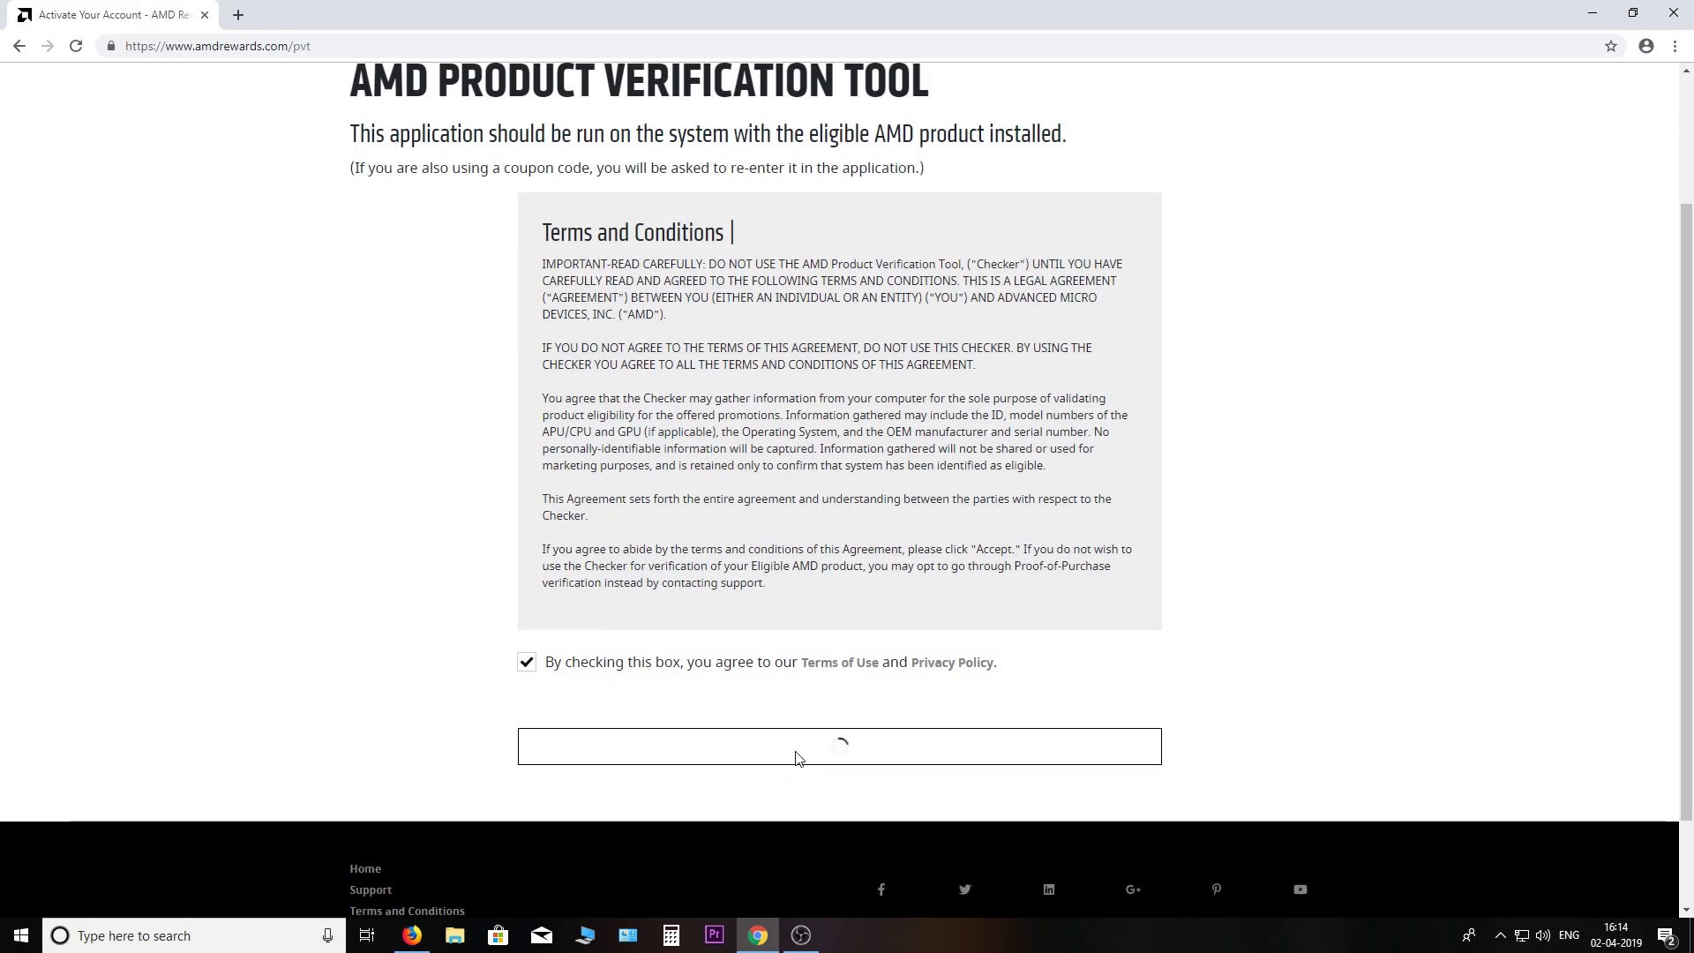
pyautogui.click(66, 898)
# - Install the Product Verification Tool with default options, launch it, and enter the coupon code
pyautogui.click(863, 512)
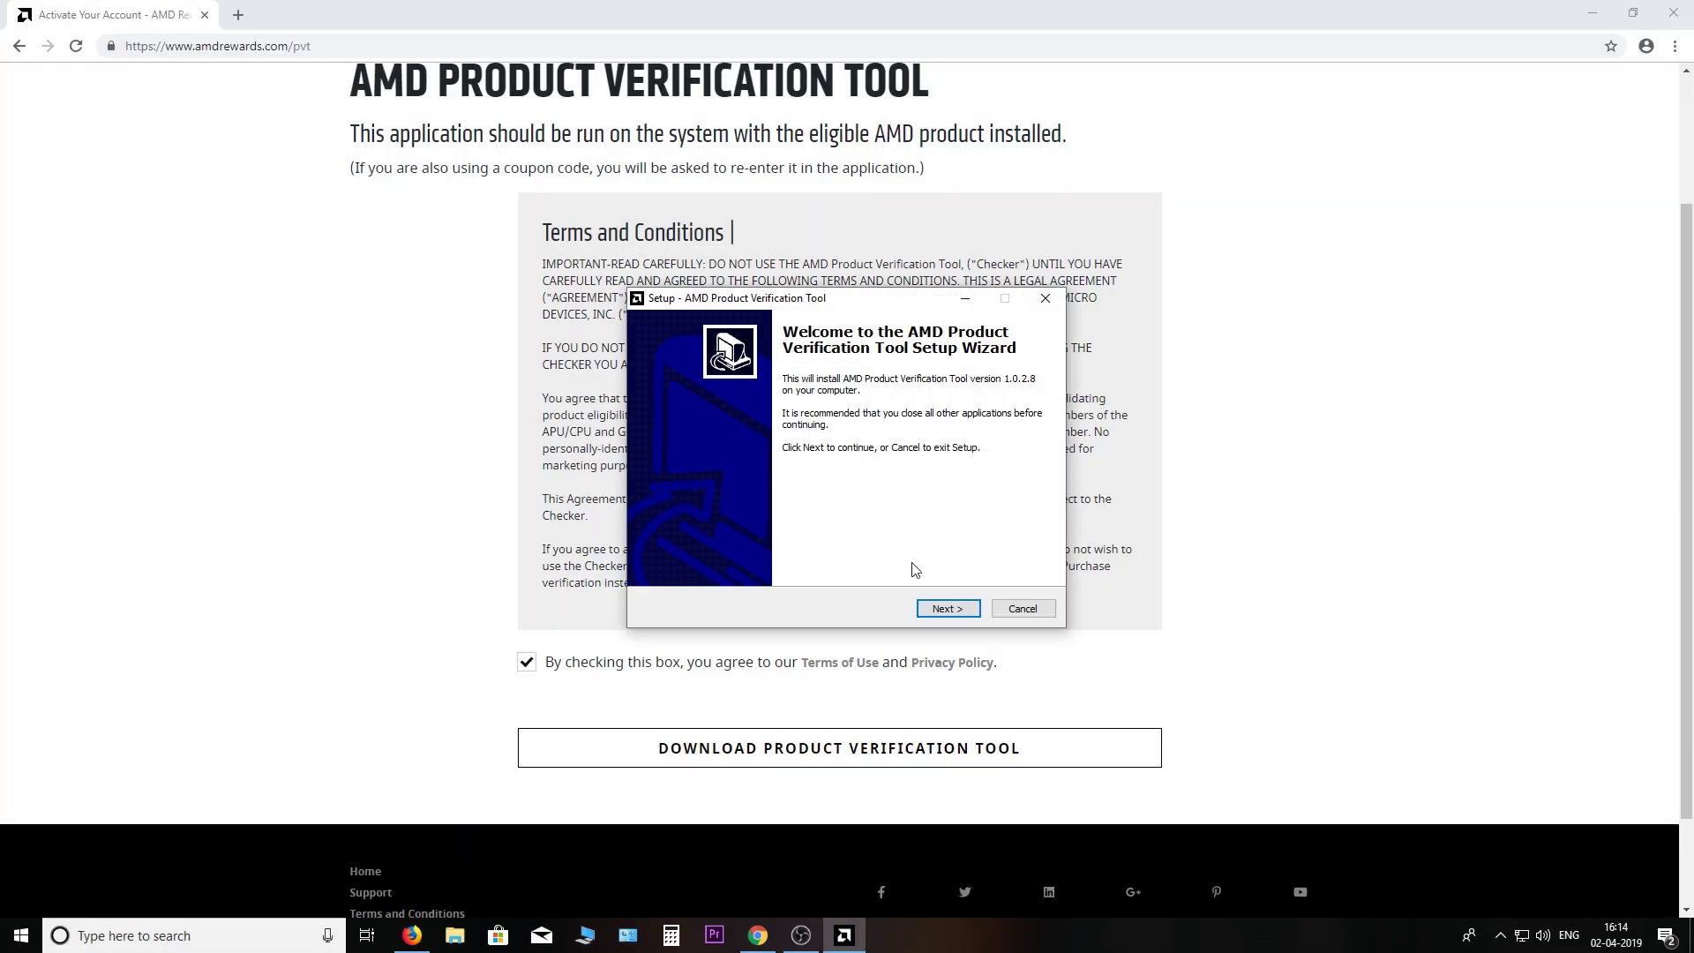
pyautogui.click(937, 613)
pyautogui.click(668, 554)
pyautogui.click(948, 609)
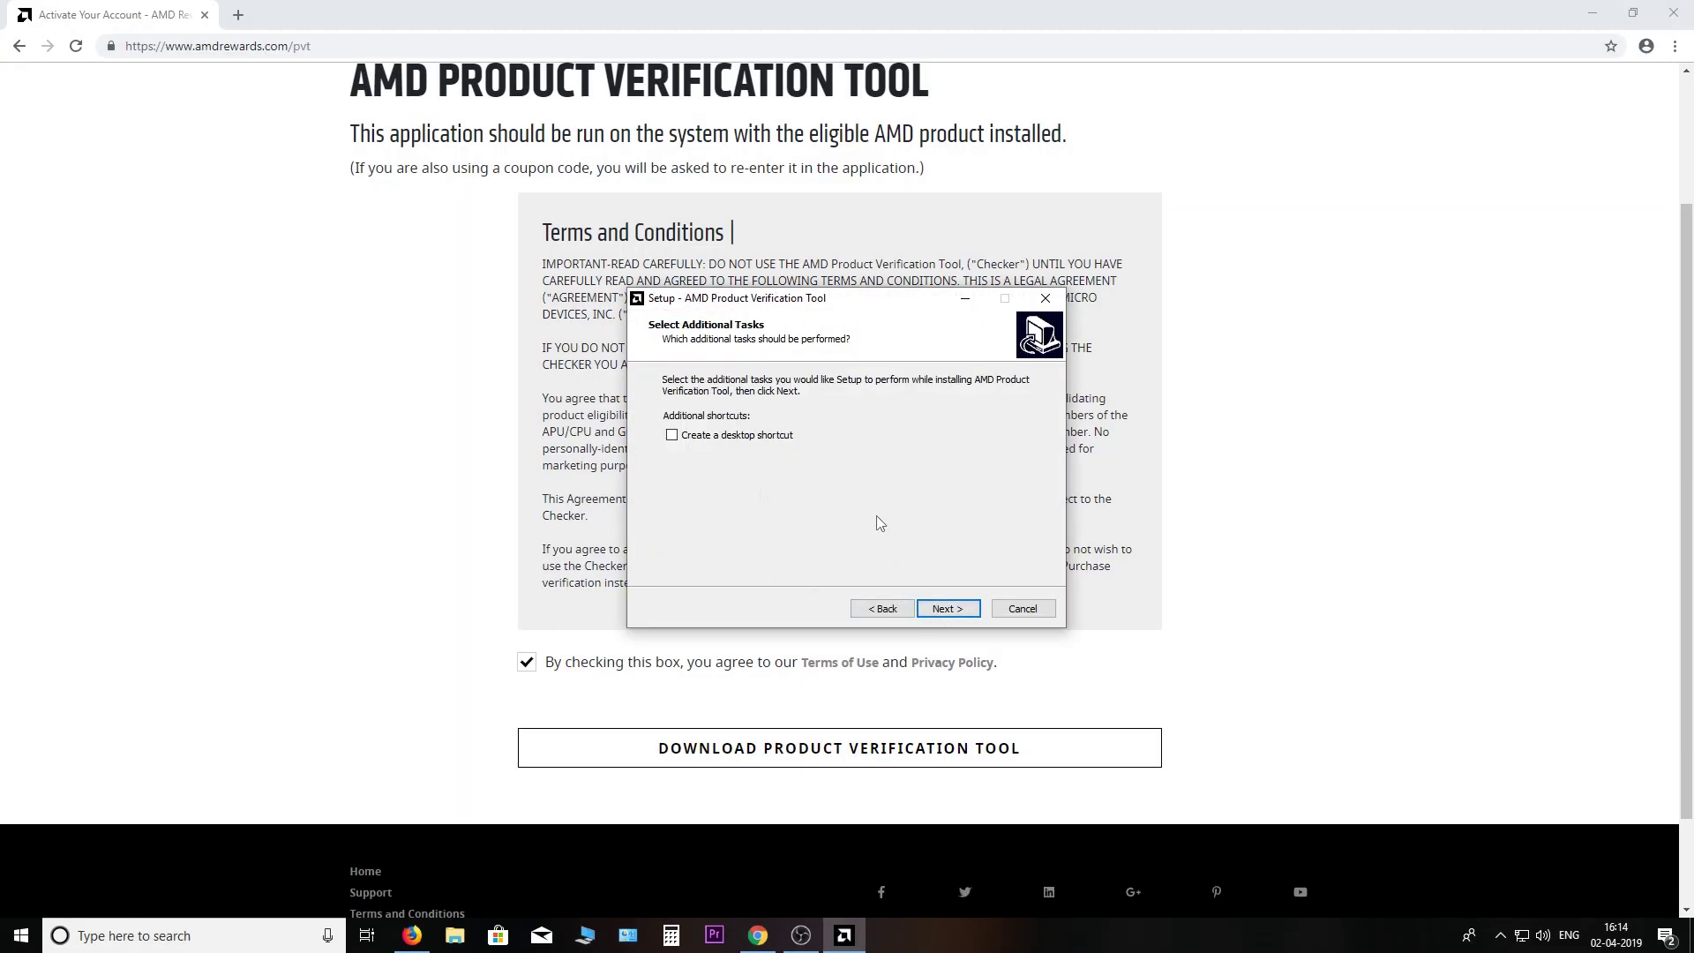
pyautogui.click(949, 608)
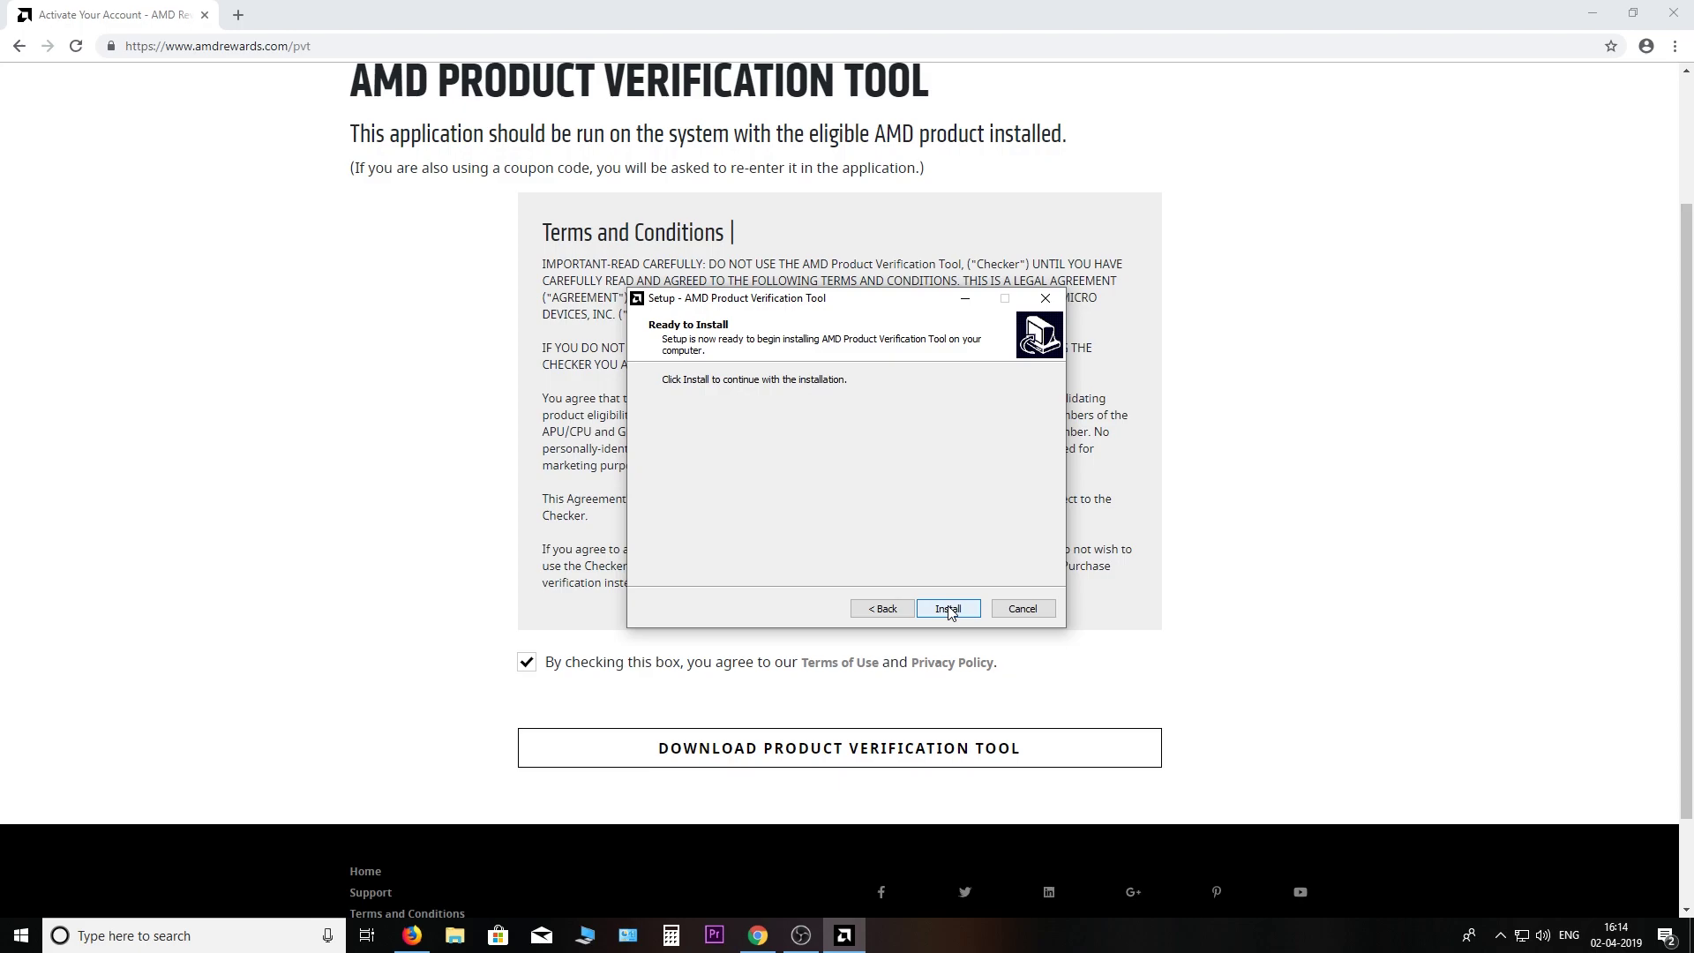
pyautogui.click(949, 609)
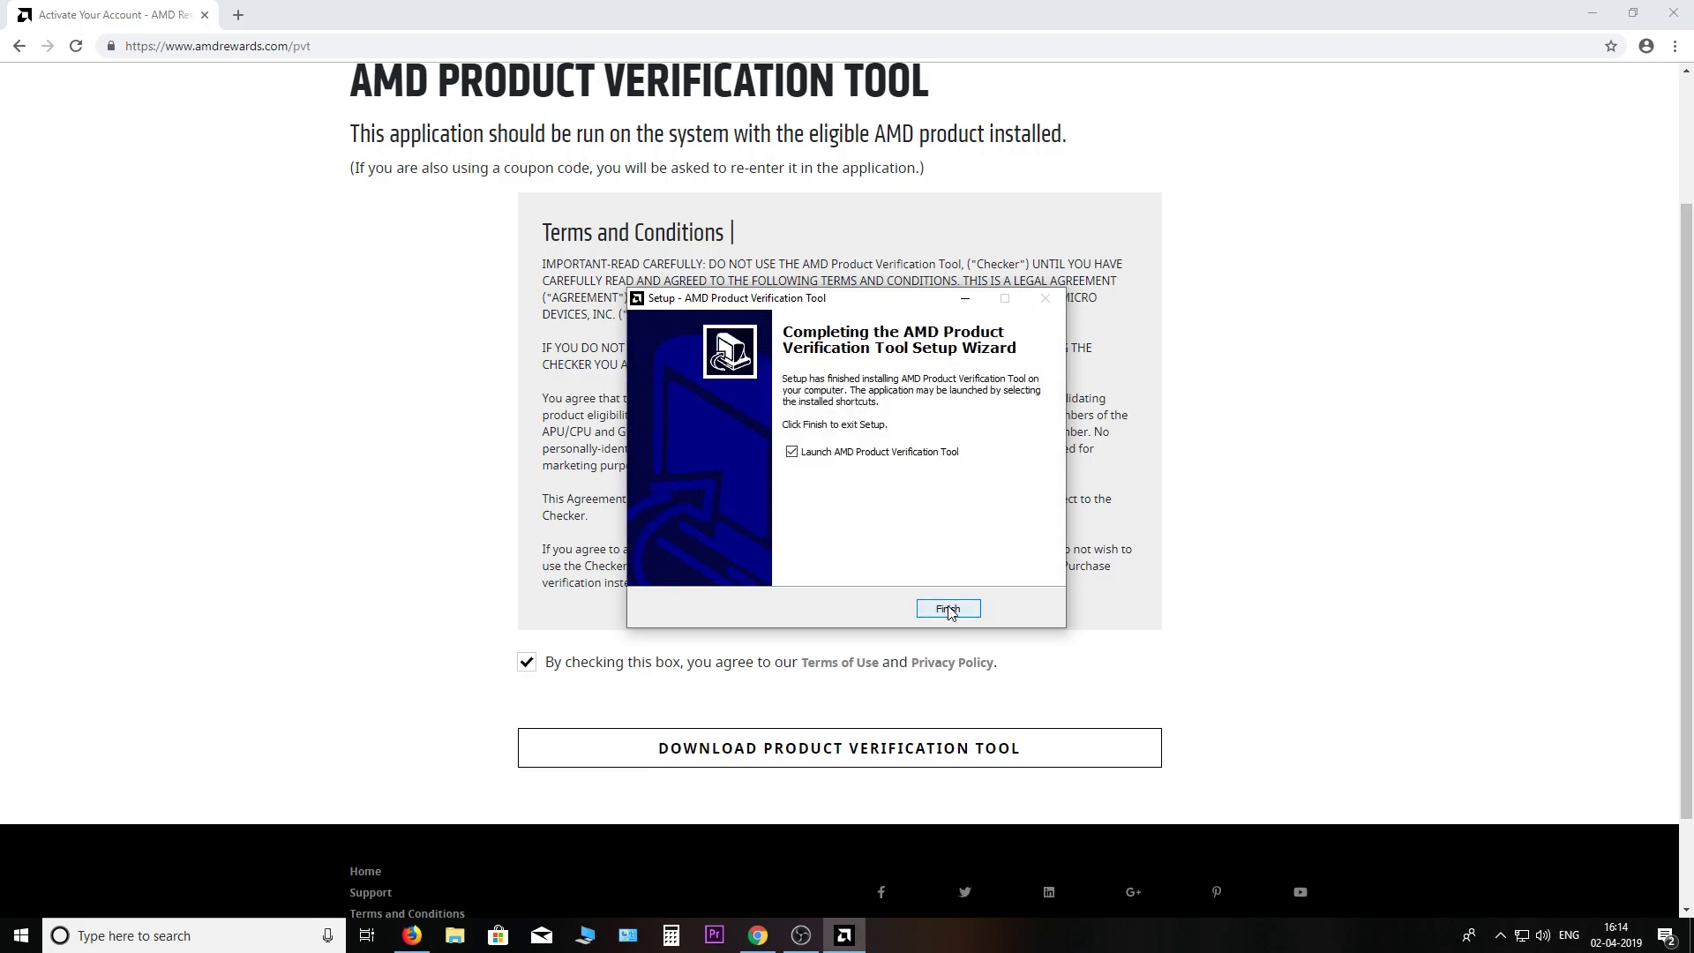
pyautogui.click(947, 609)
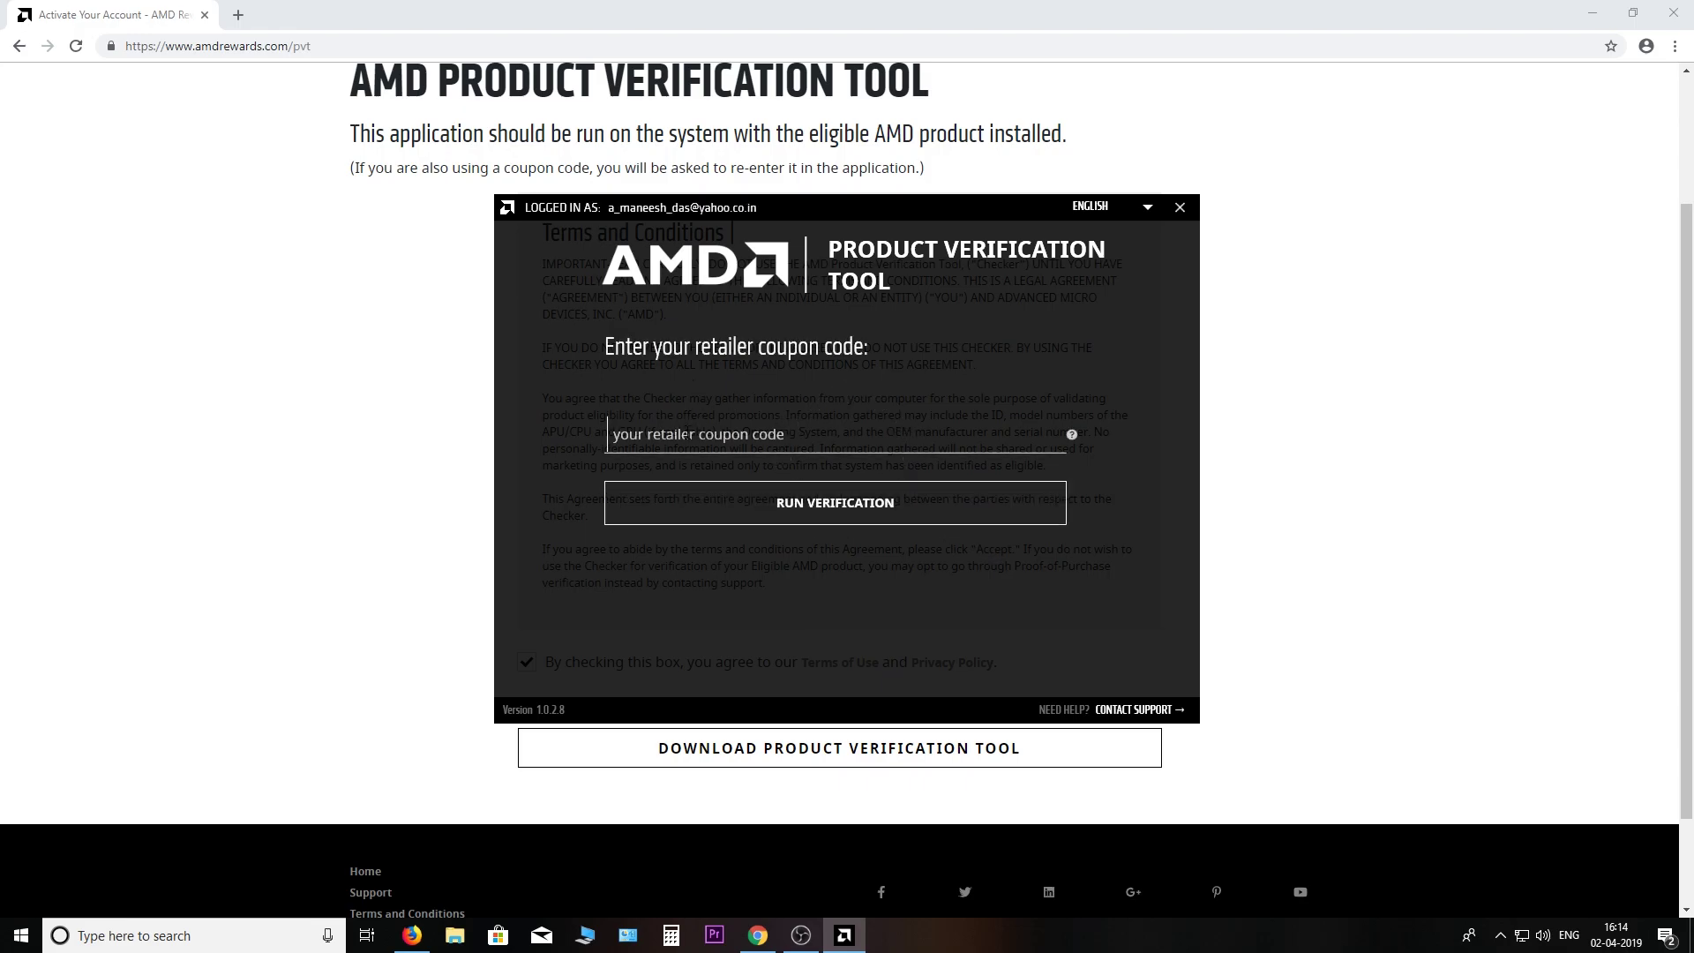
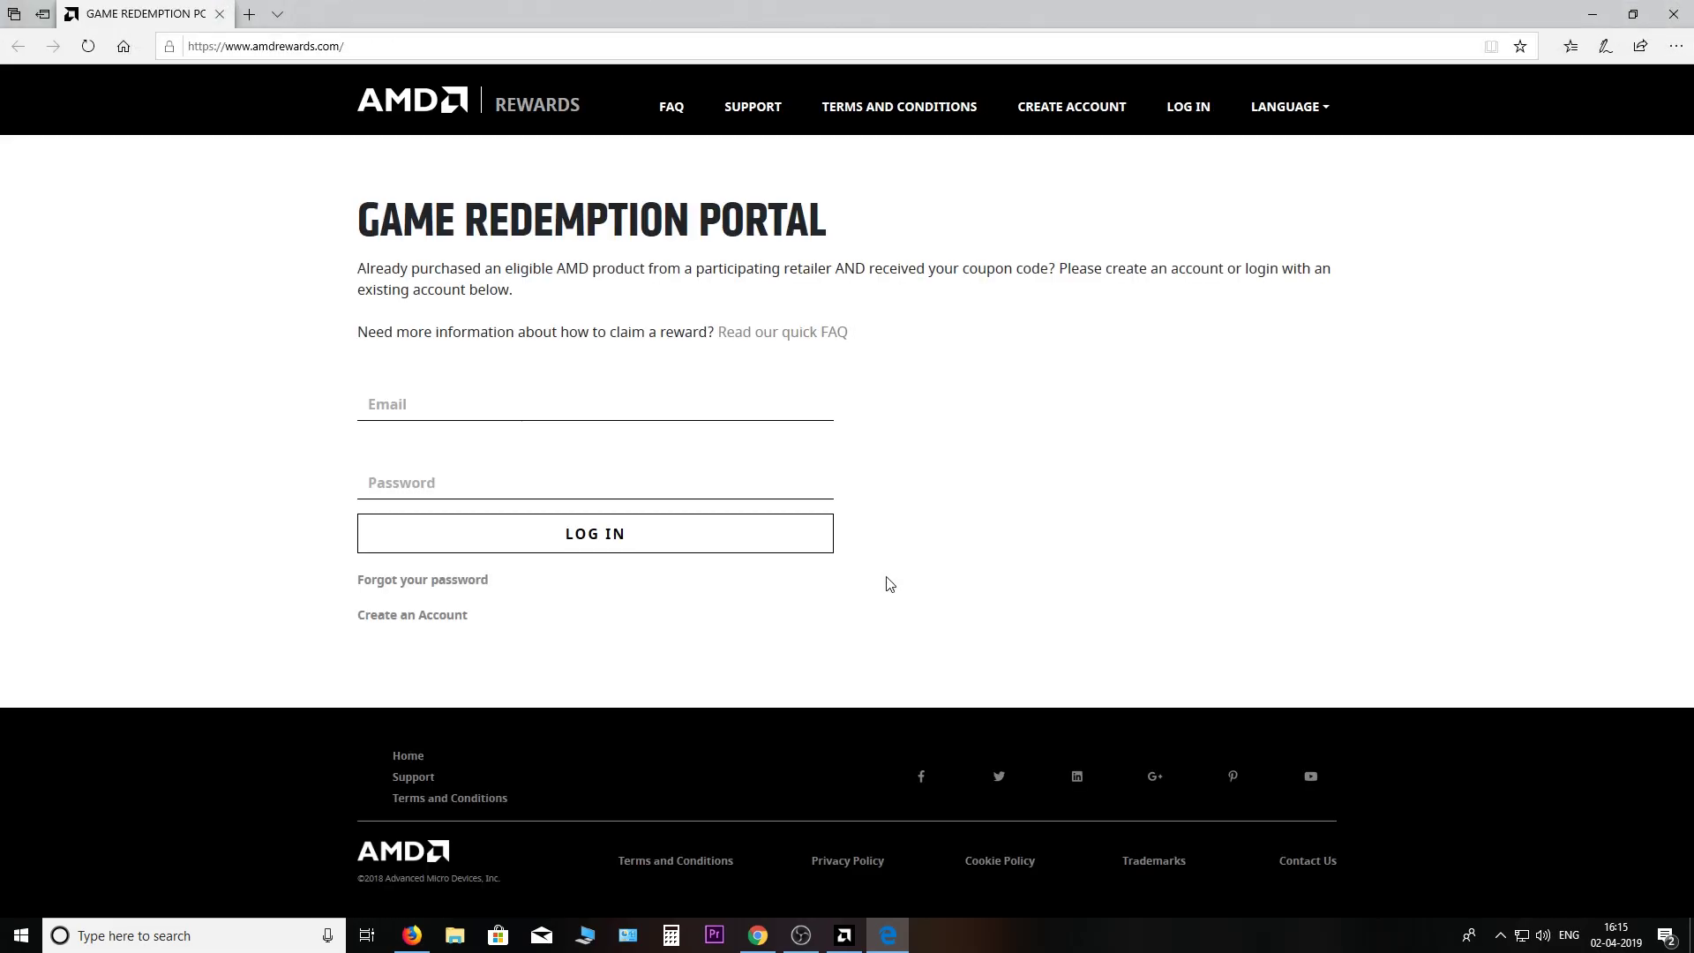
# - Sign in to AMD Rewards with the account e-mail and password
pyautogui.click(389, 404)
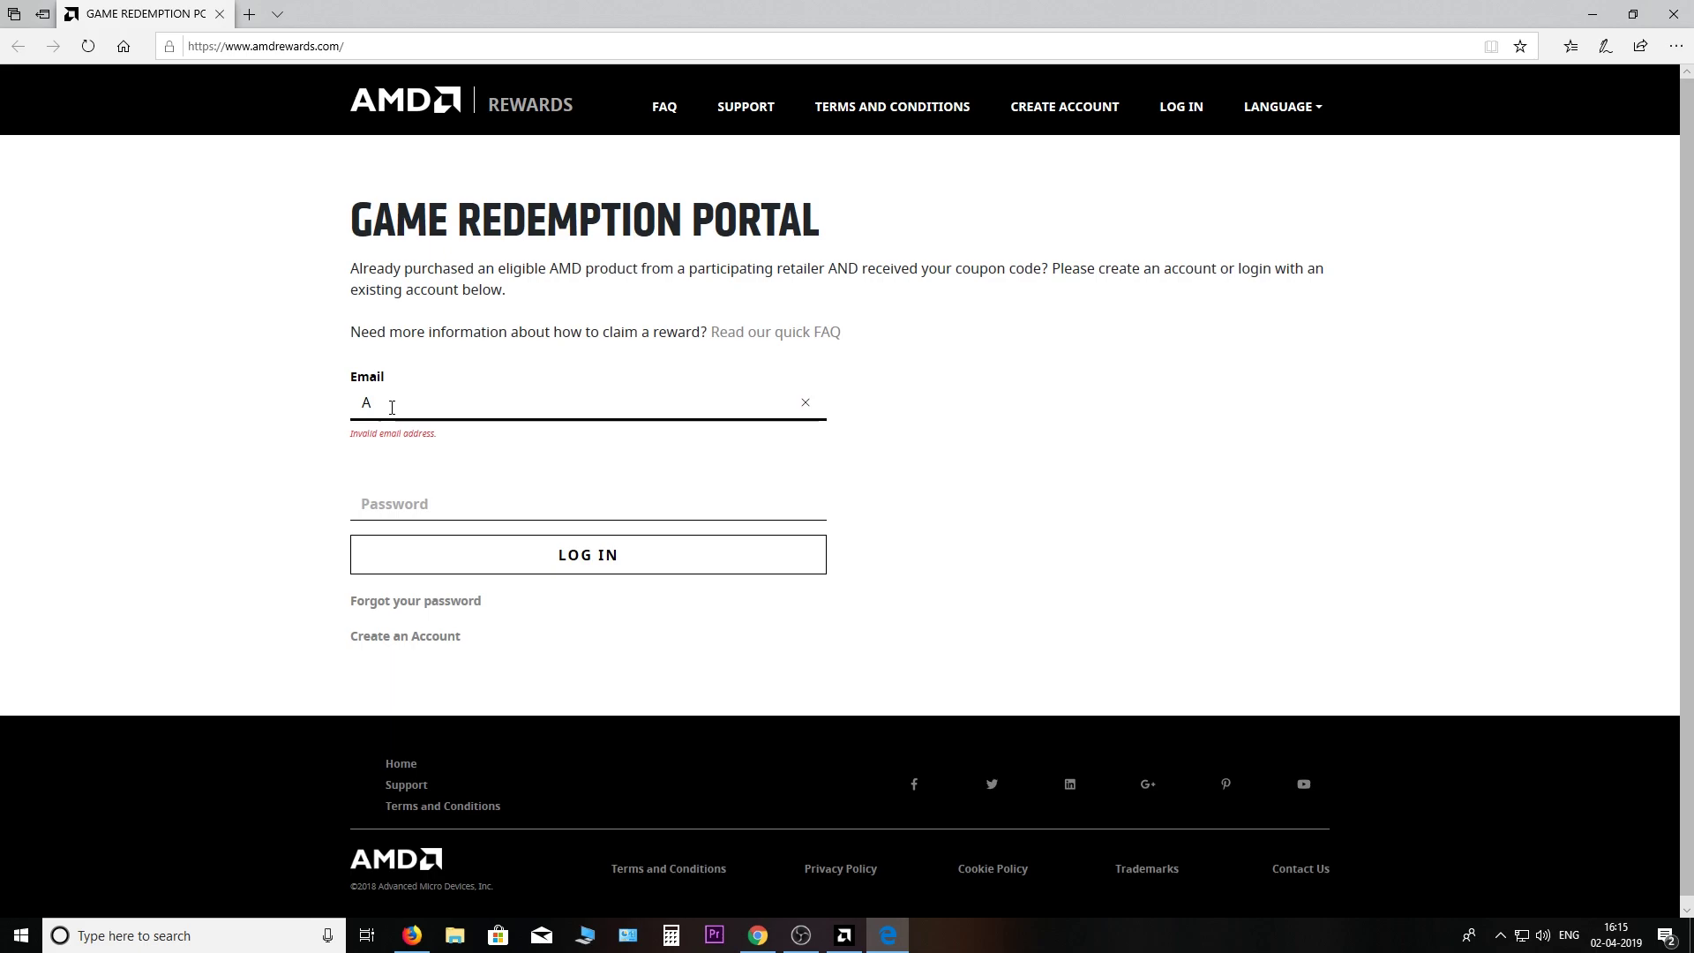
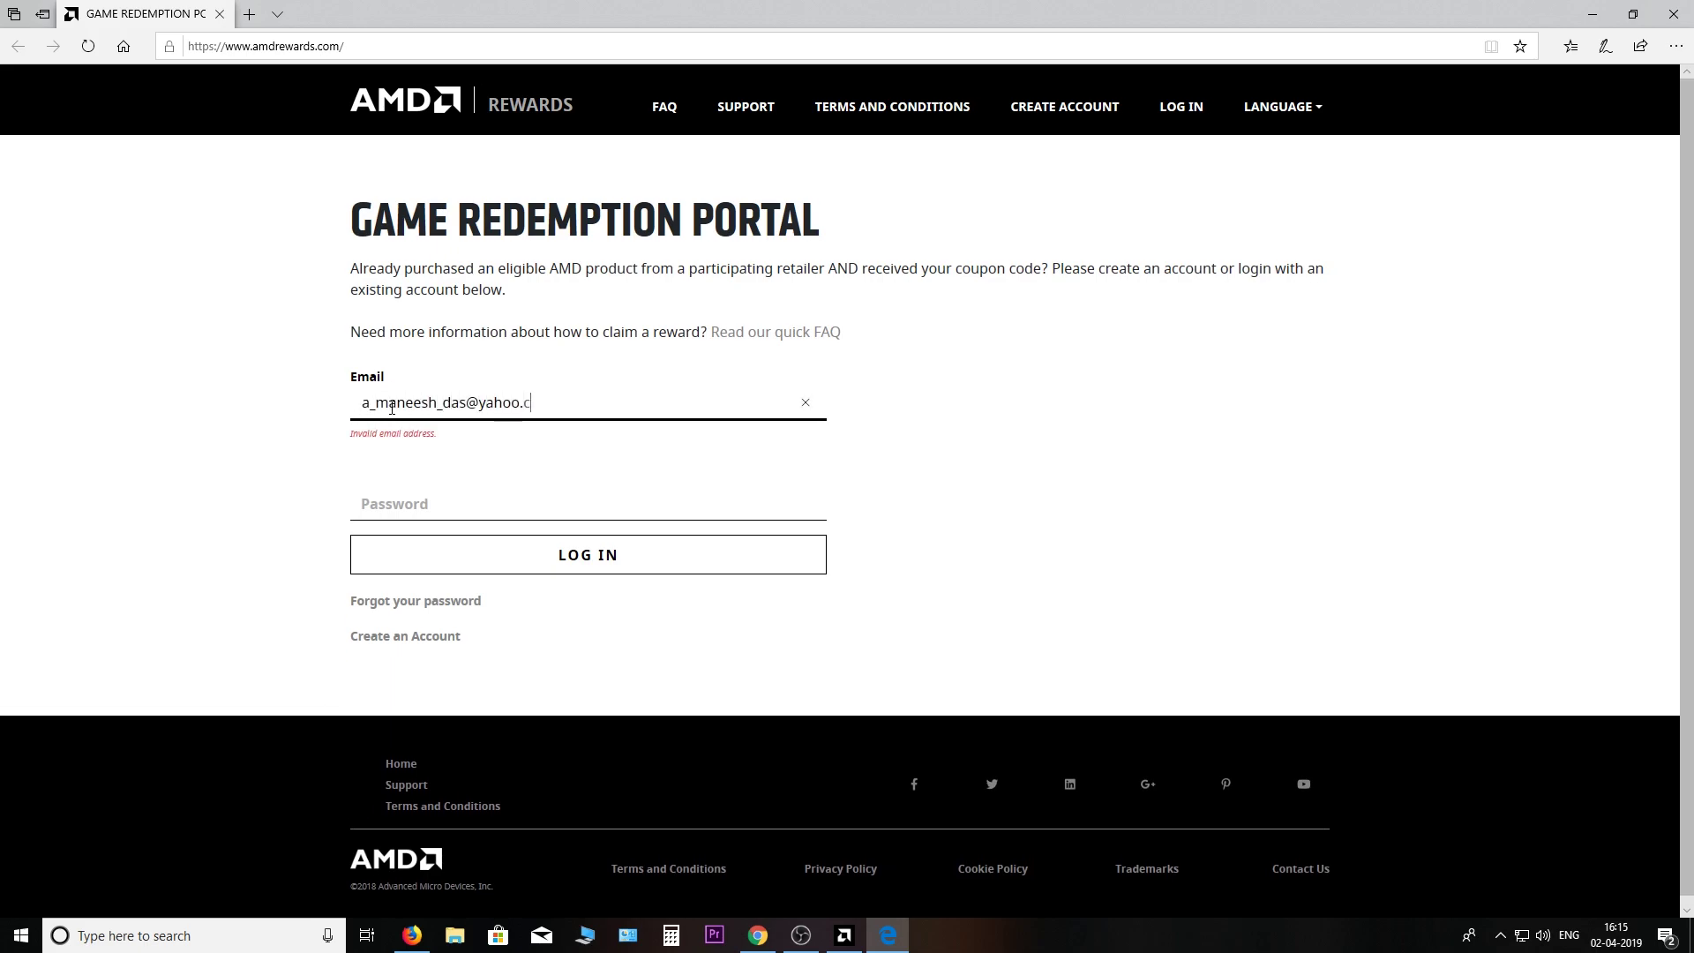
pyautogui.press('Tab')
pyautogui.write('*********')
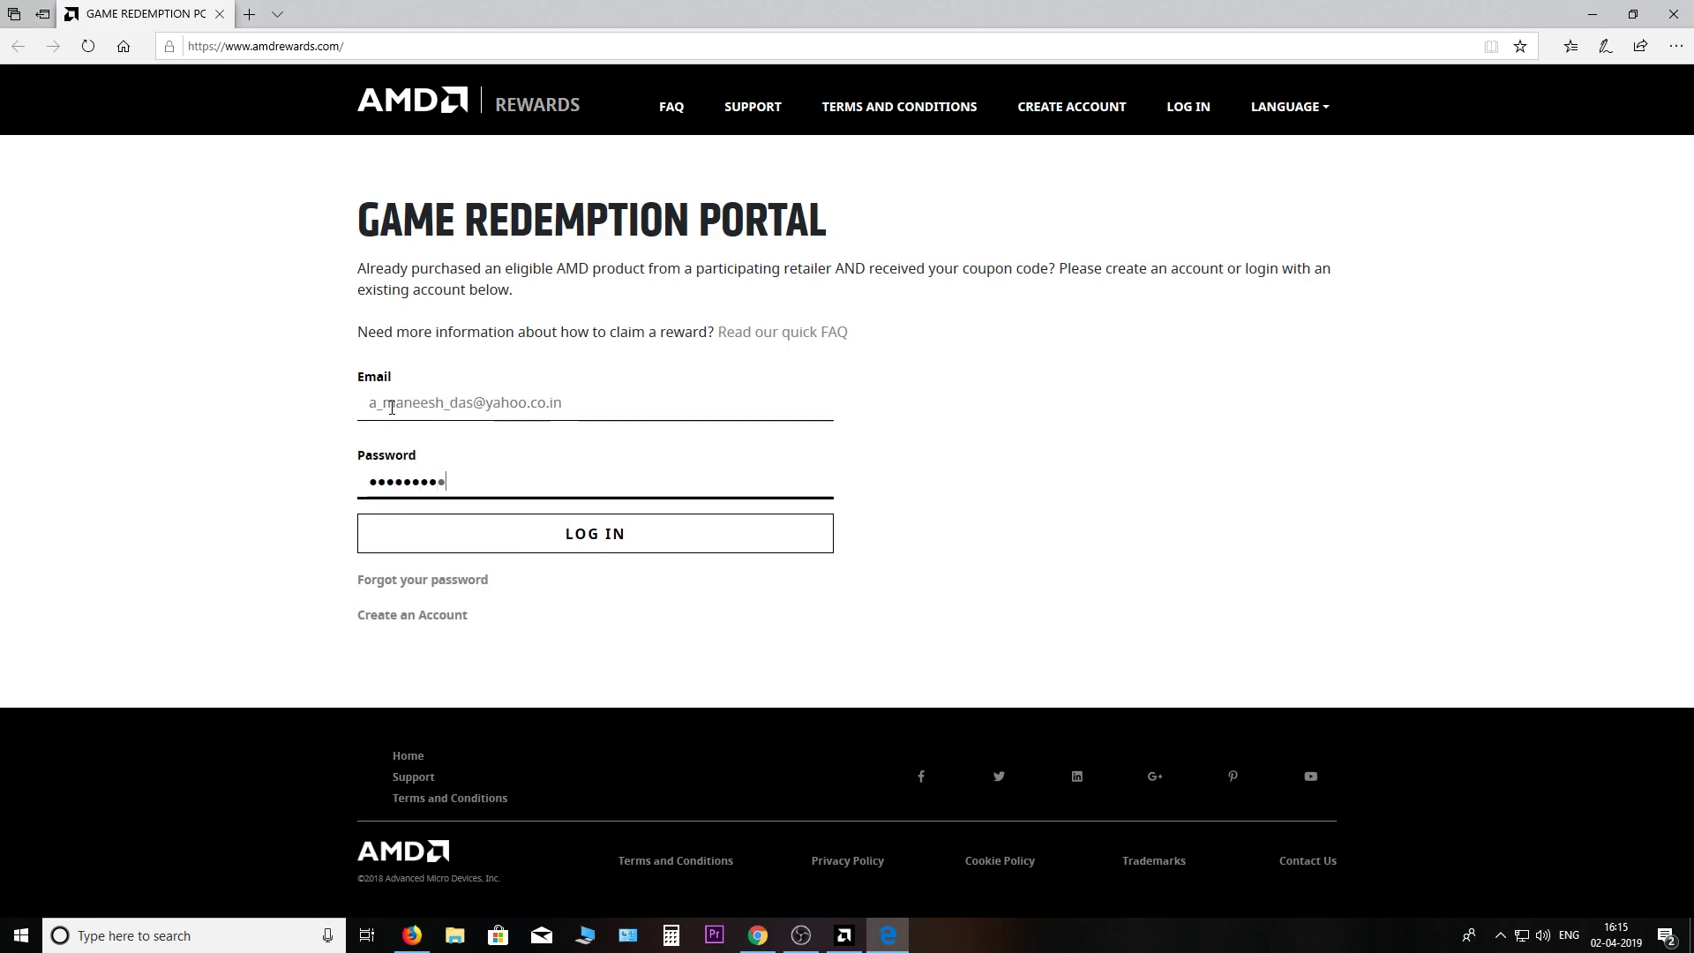
pyautogui.click(532, 536)
# - Resubmit the retailer coupon code on the Claim My Reward page
pyautogui.click(654, 382)
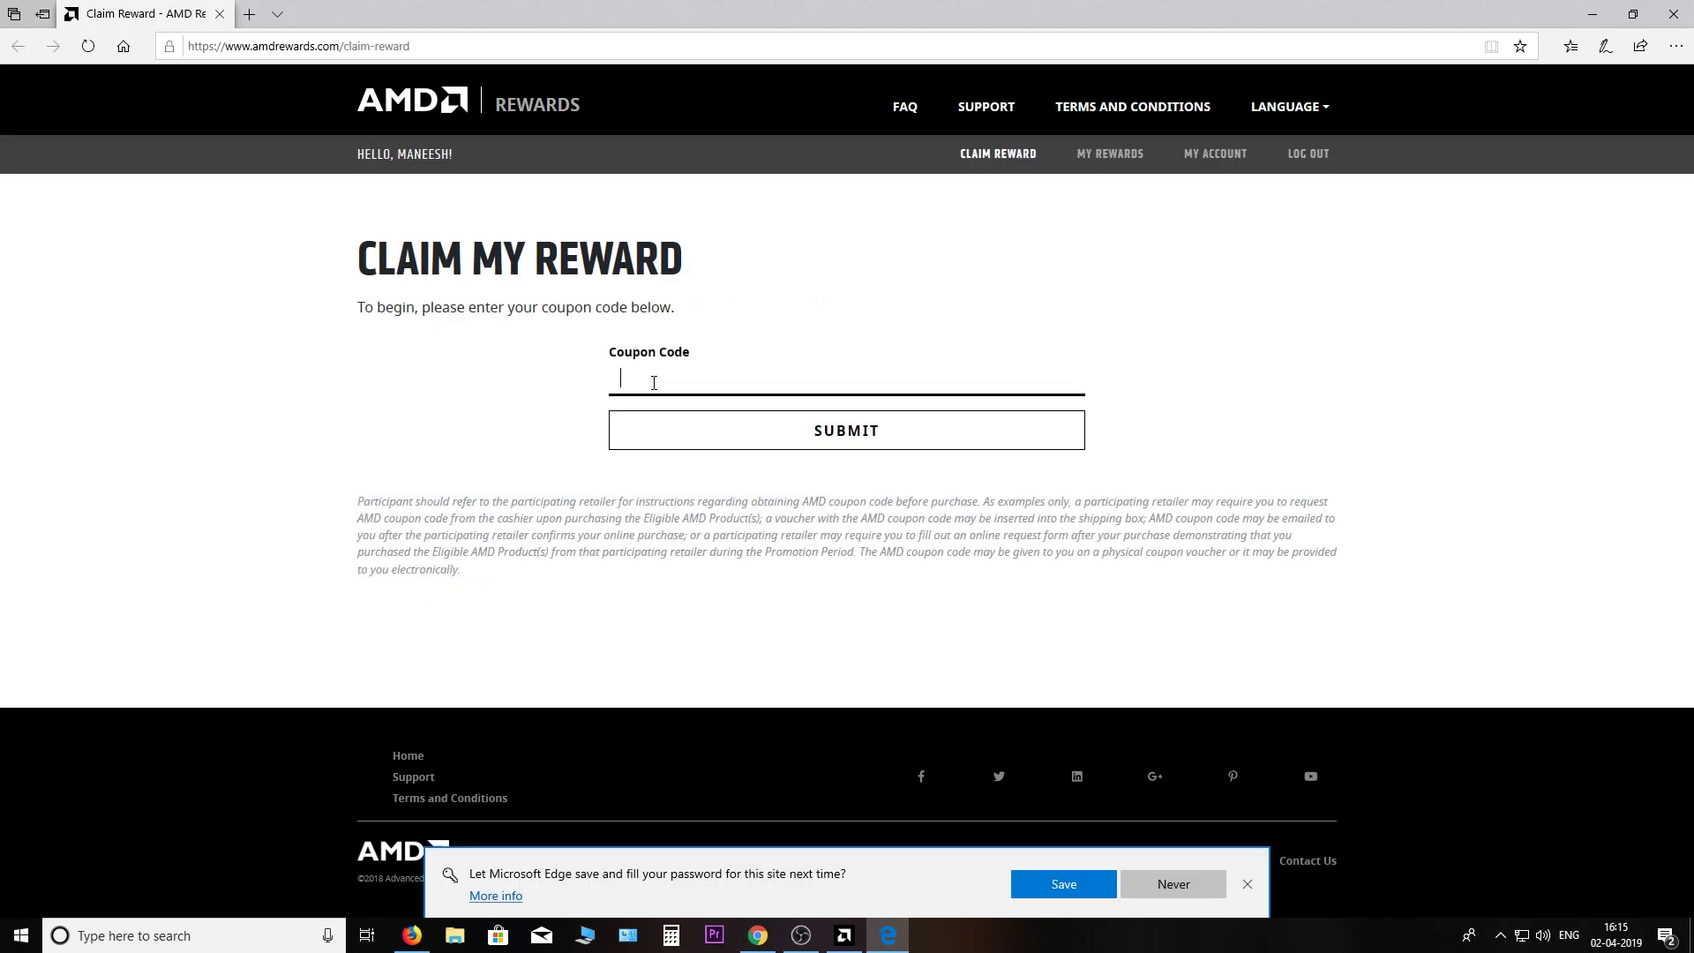
pyautogui.click(760, 434)
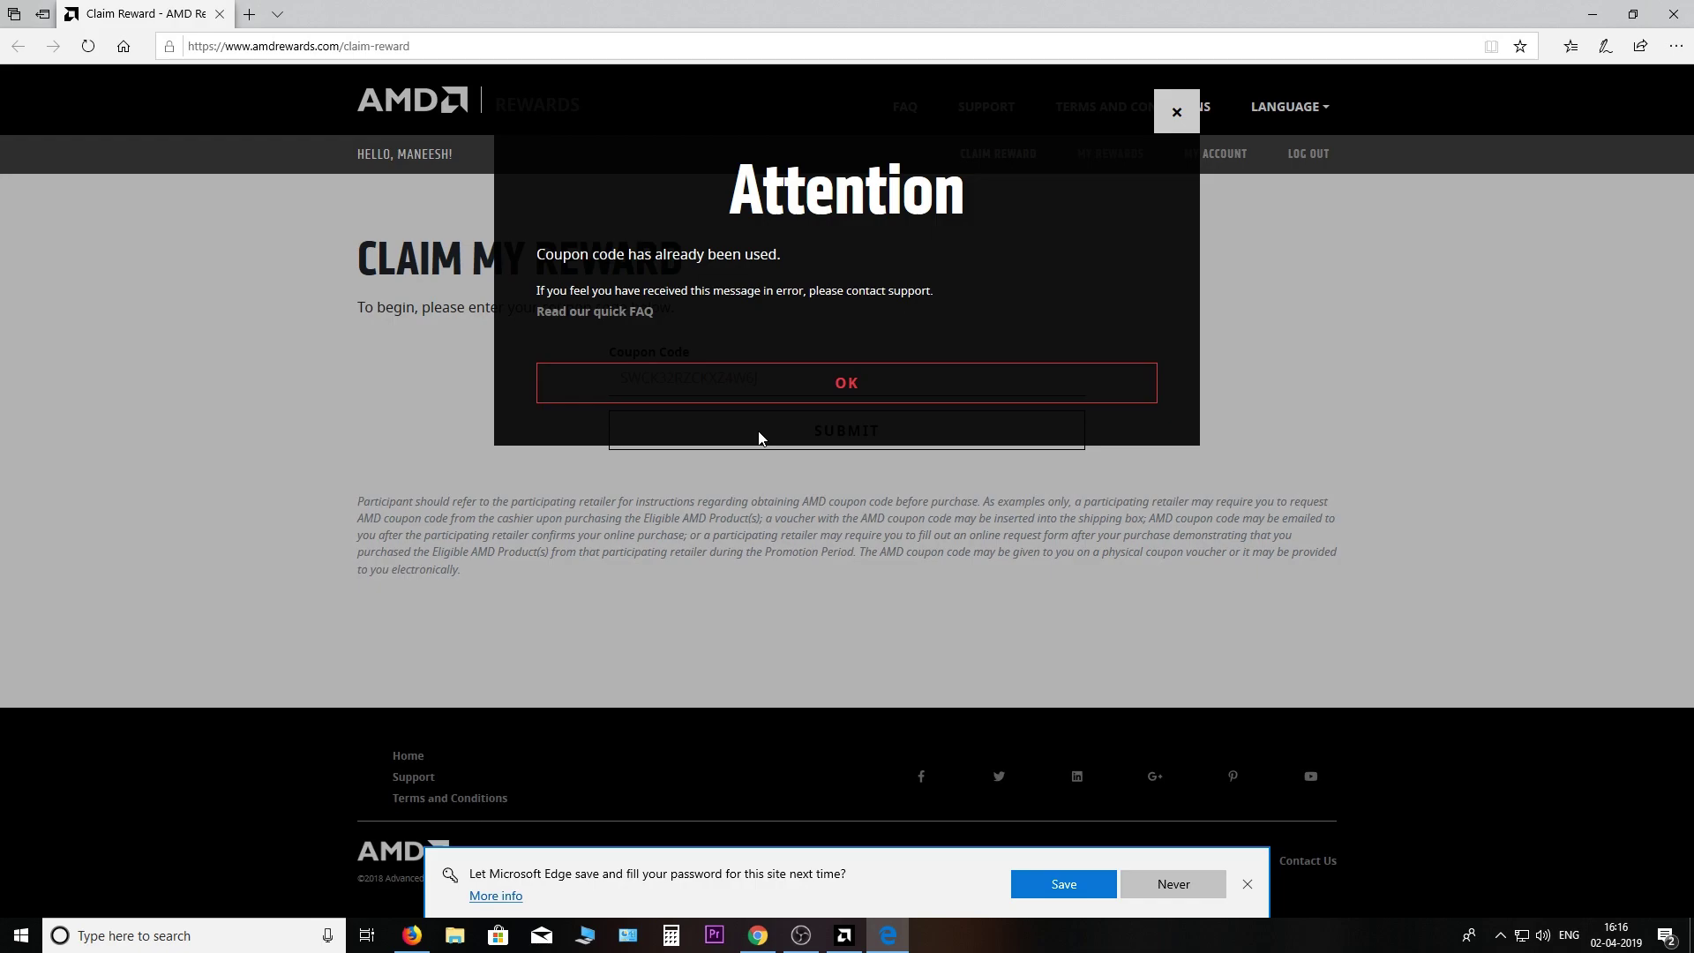
# - Dismiss the used-code warning and spend the remaining credit on Tom Clancy's The Division 2
pyautogui.click(767, 388)
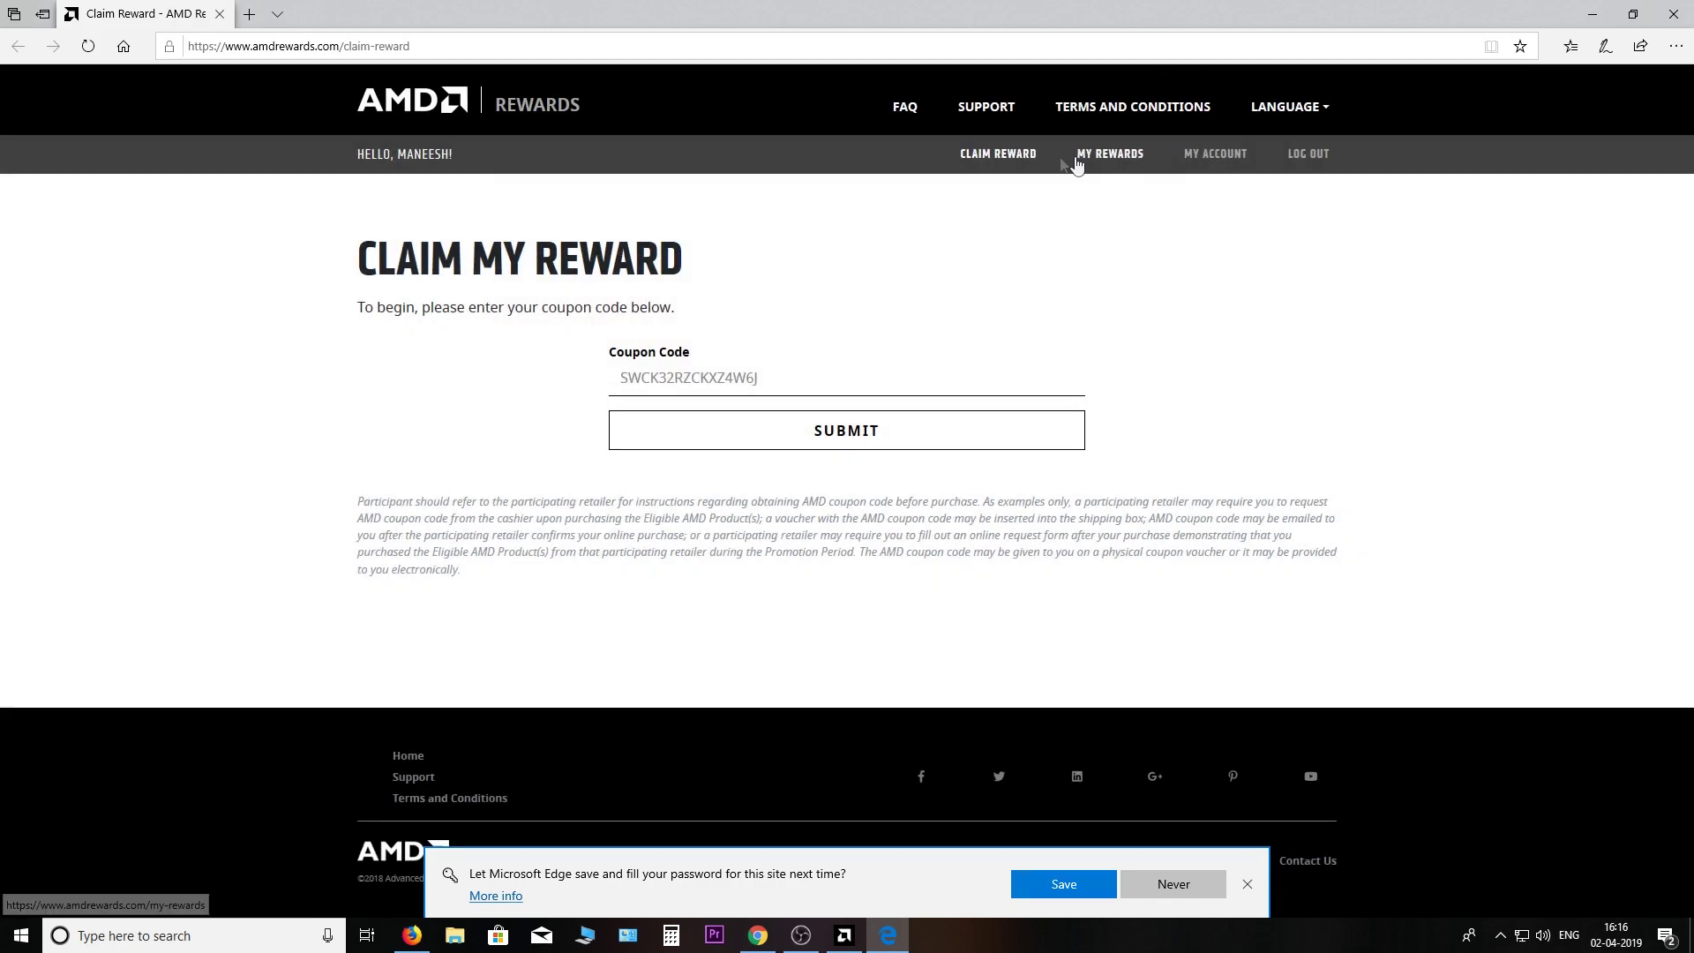
pyautogui.click(1110, 153)
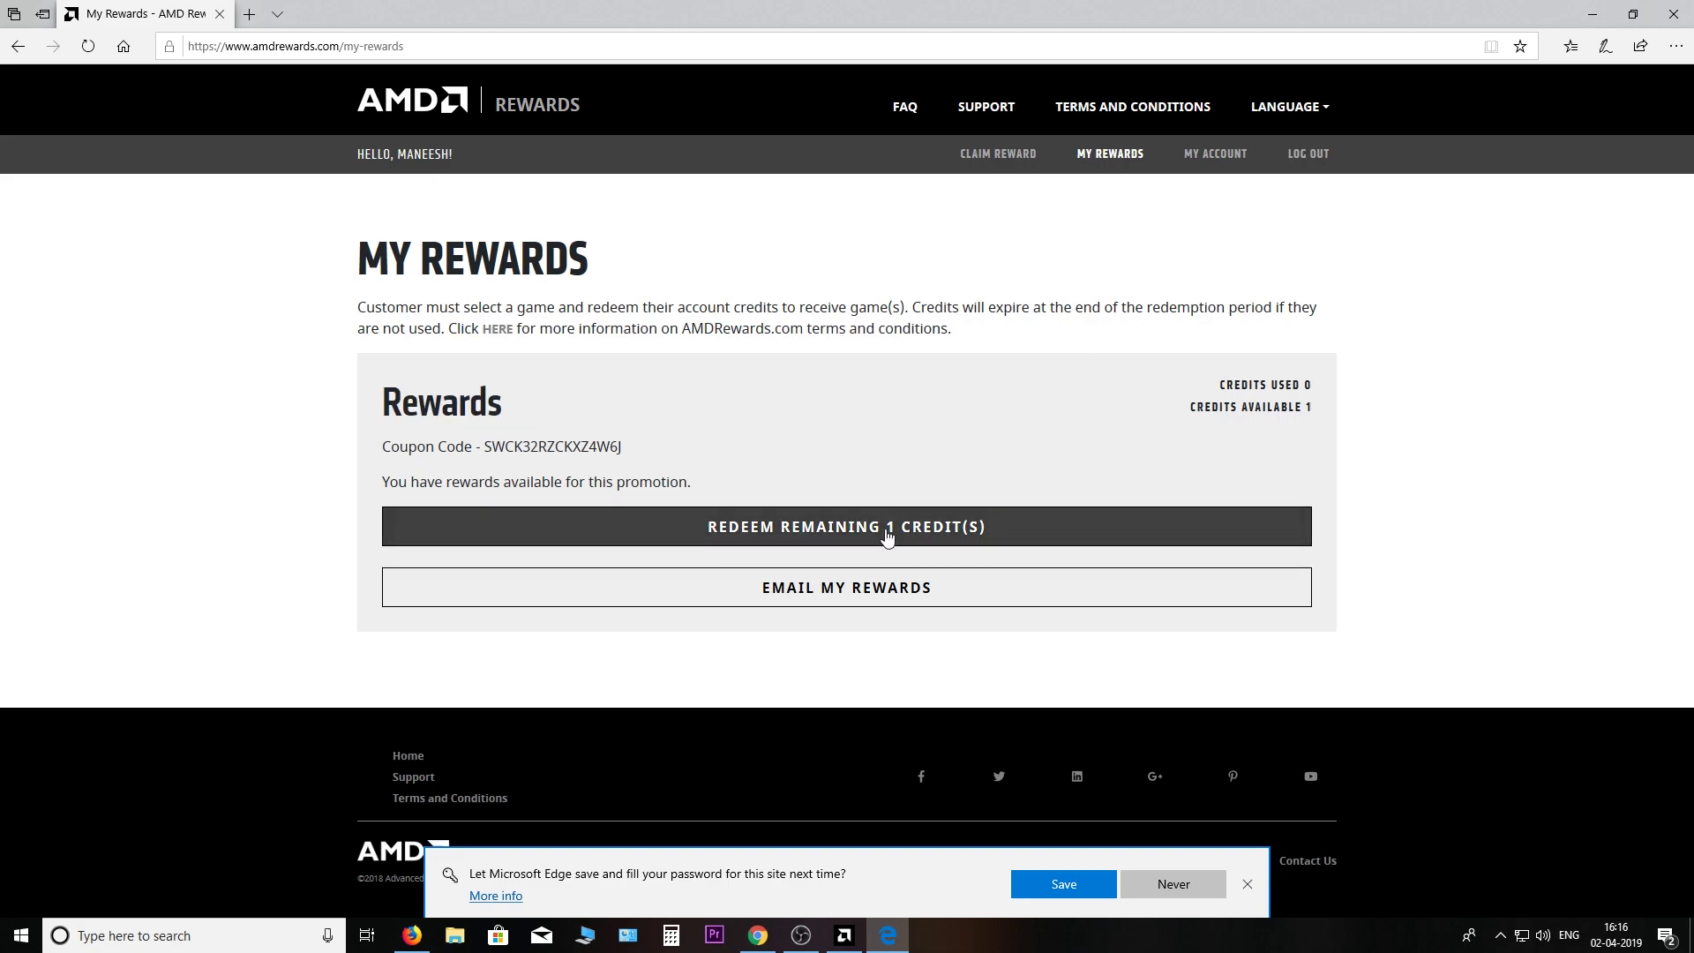
pyautogui.click(887, 535)
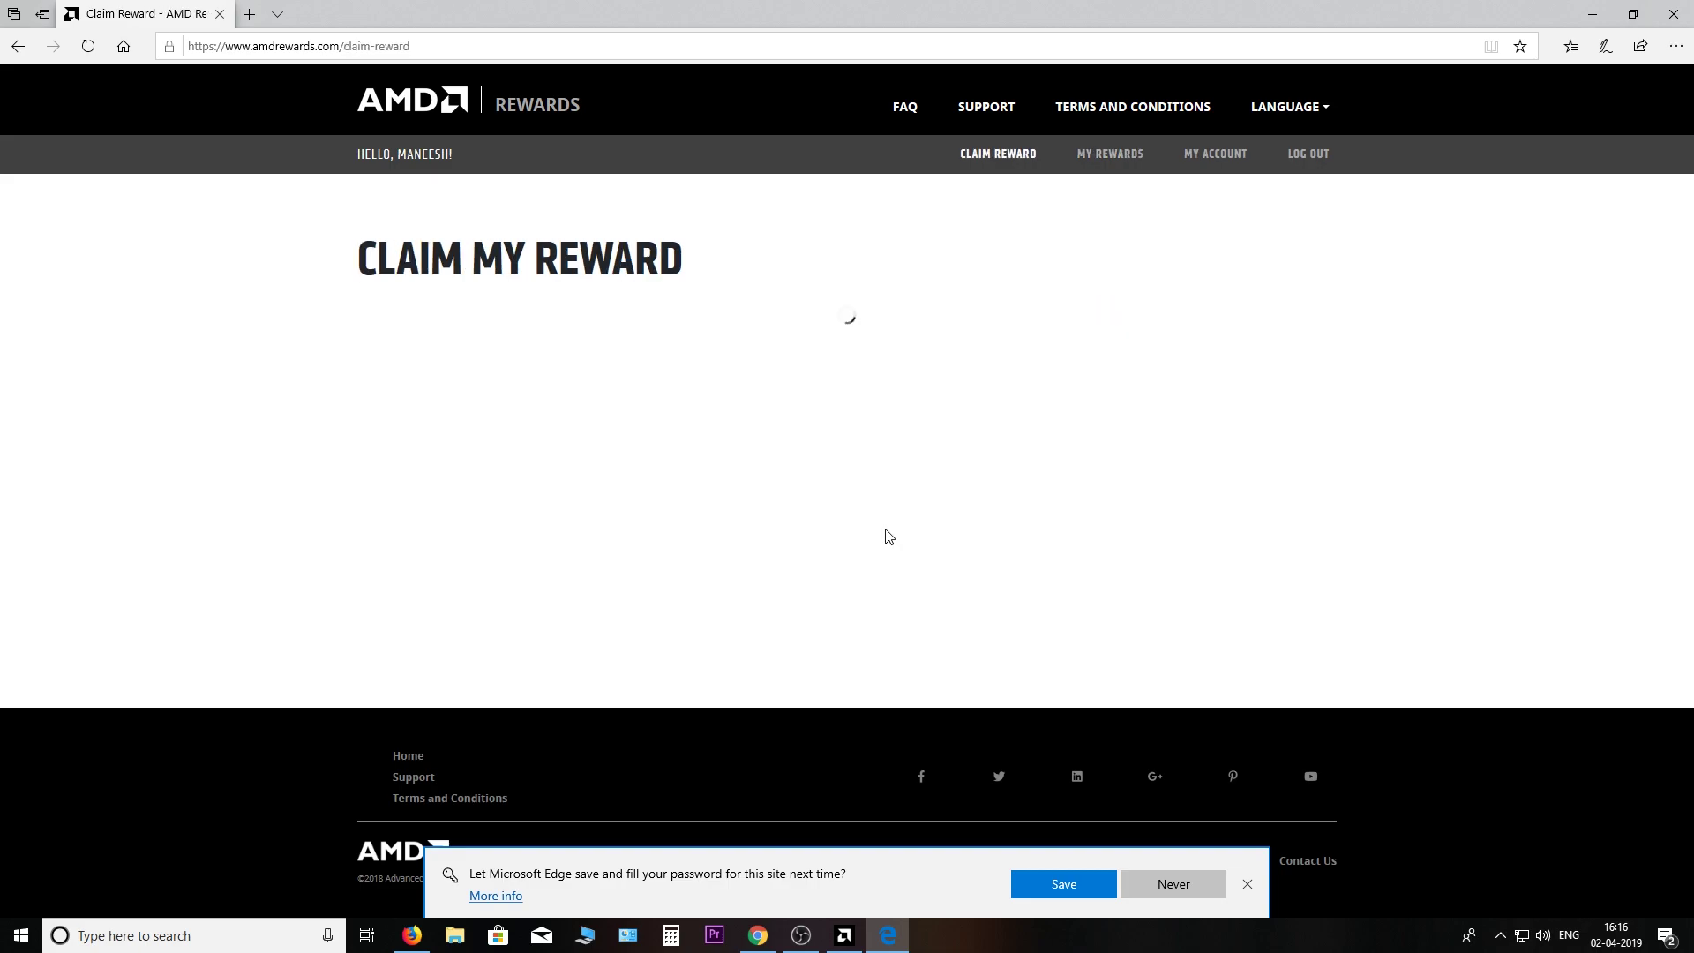
pyautogui.scroll(-2, 953, 717)
pyautogui.scroll(-2, 966, 712)
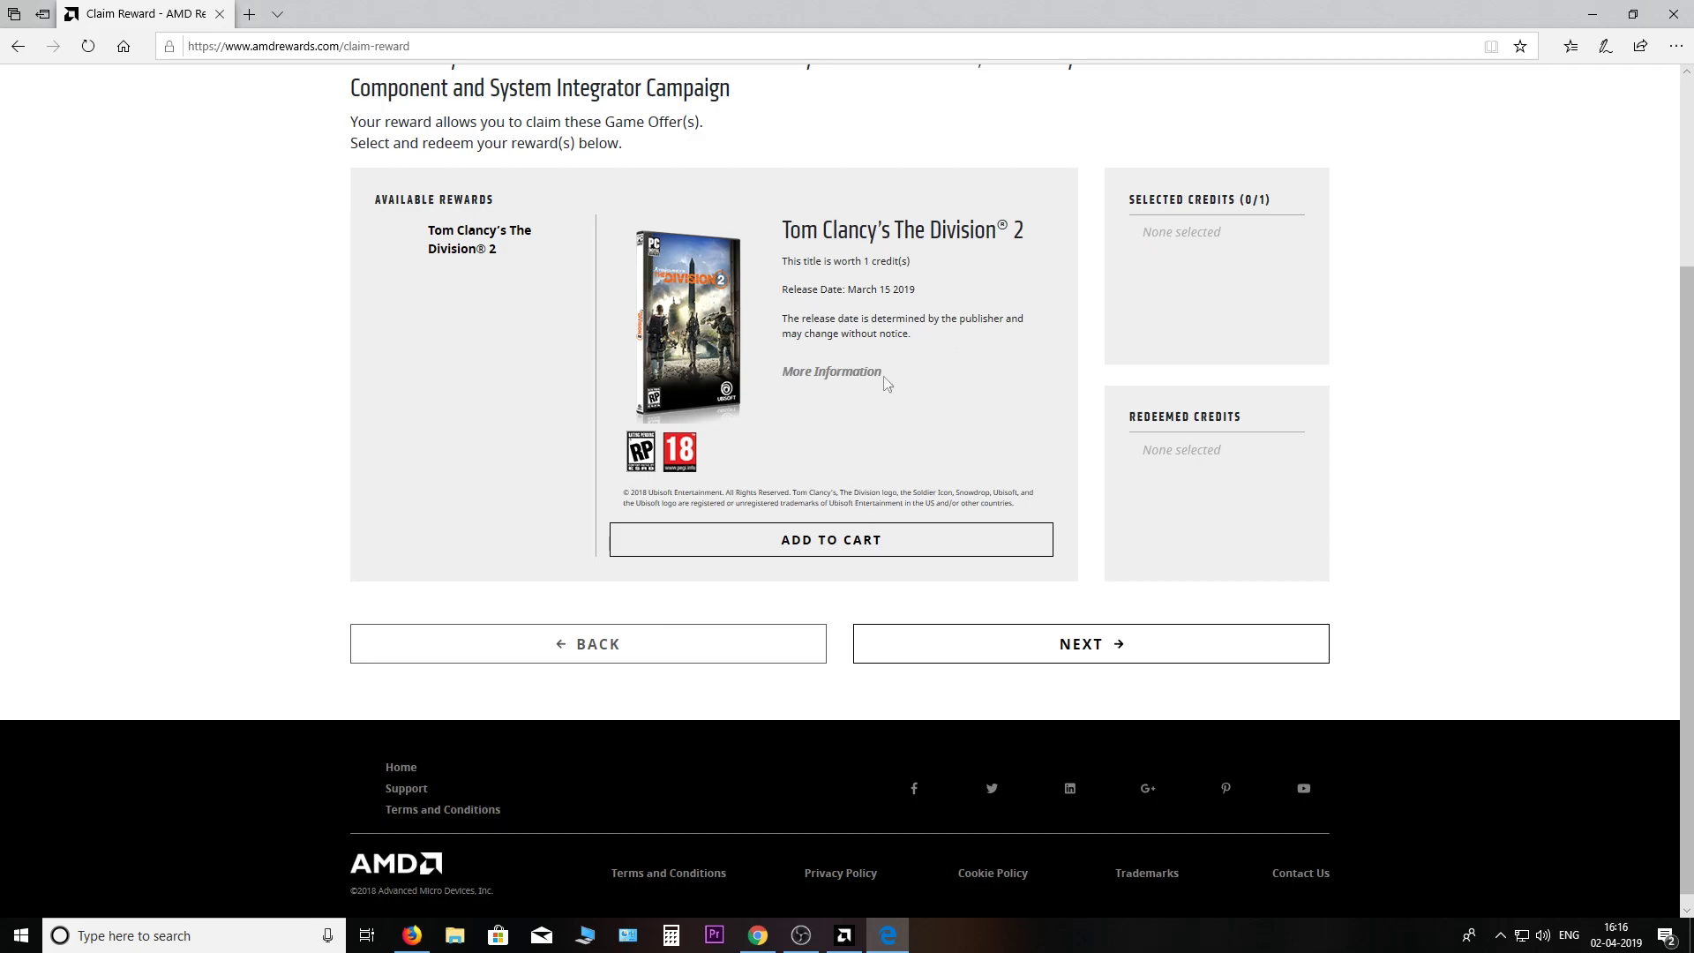
pyautogui.click(935, 538)
pyautogui.click(1095, 657)
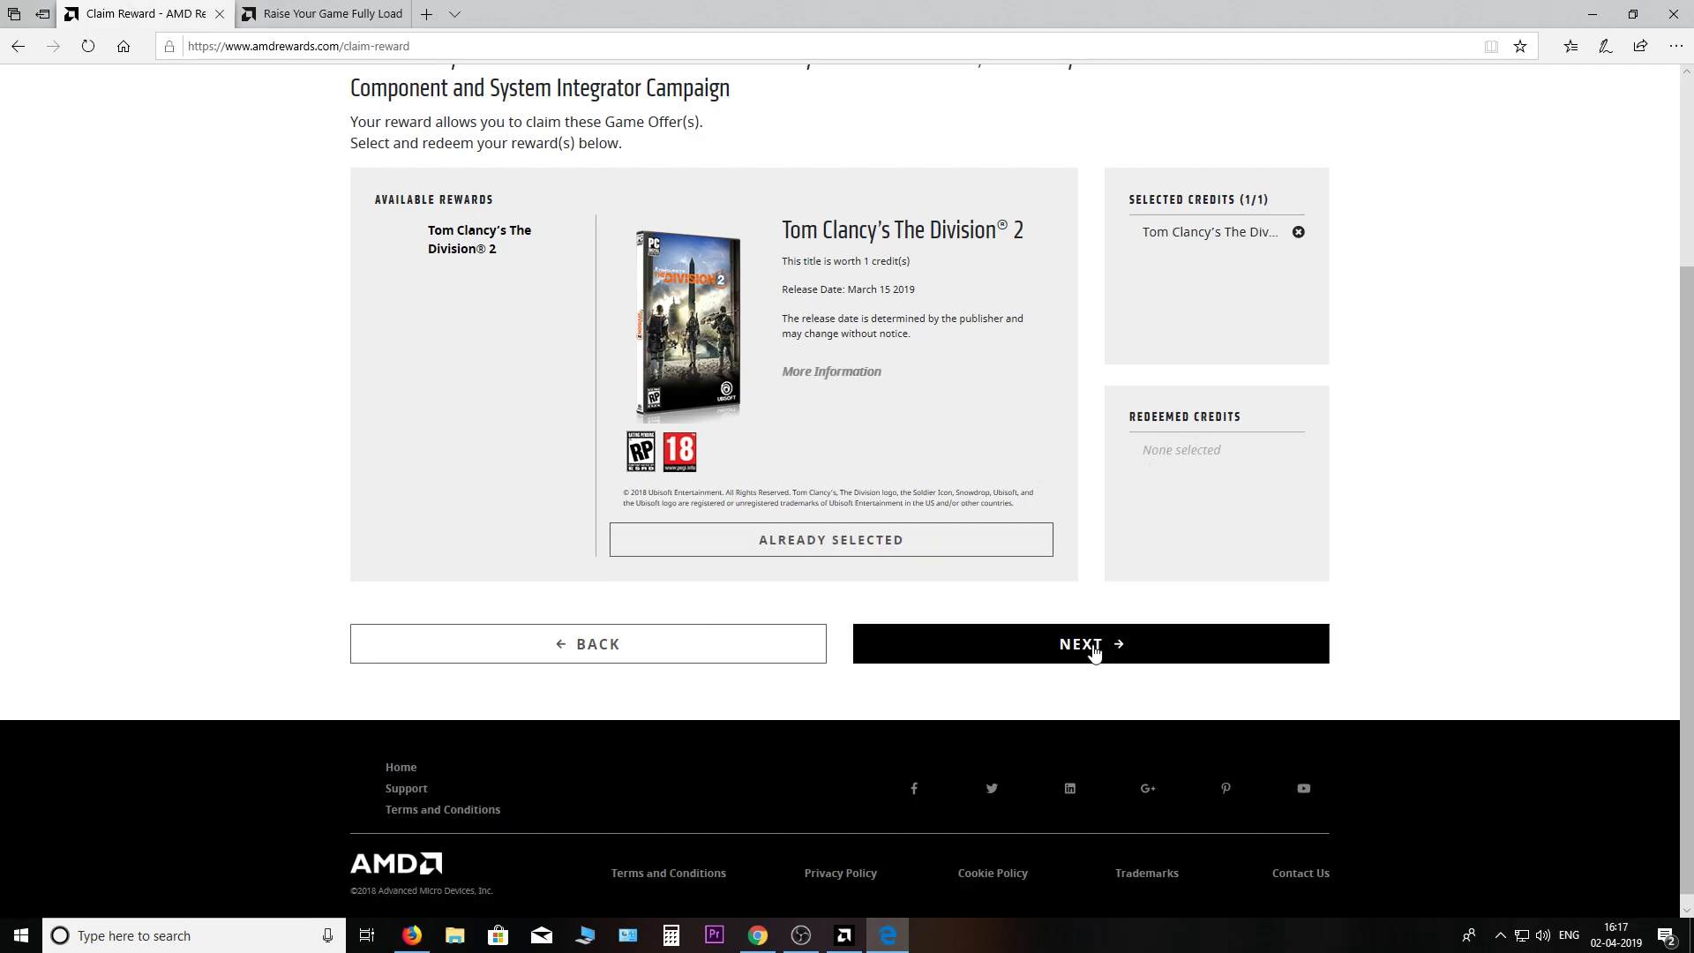
pyautogui.scroll(2, 582, 554)
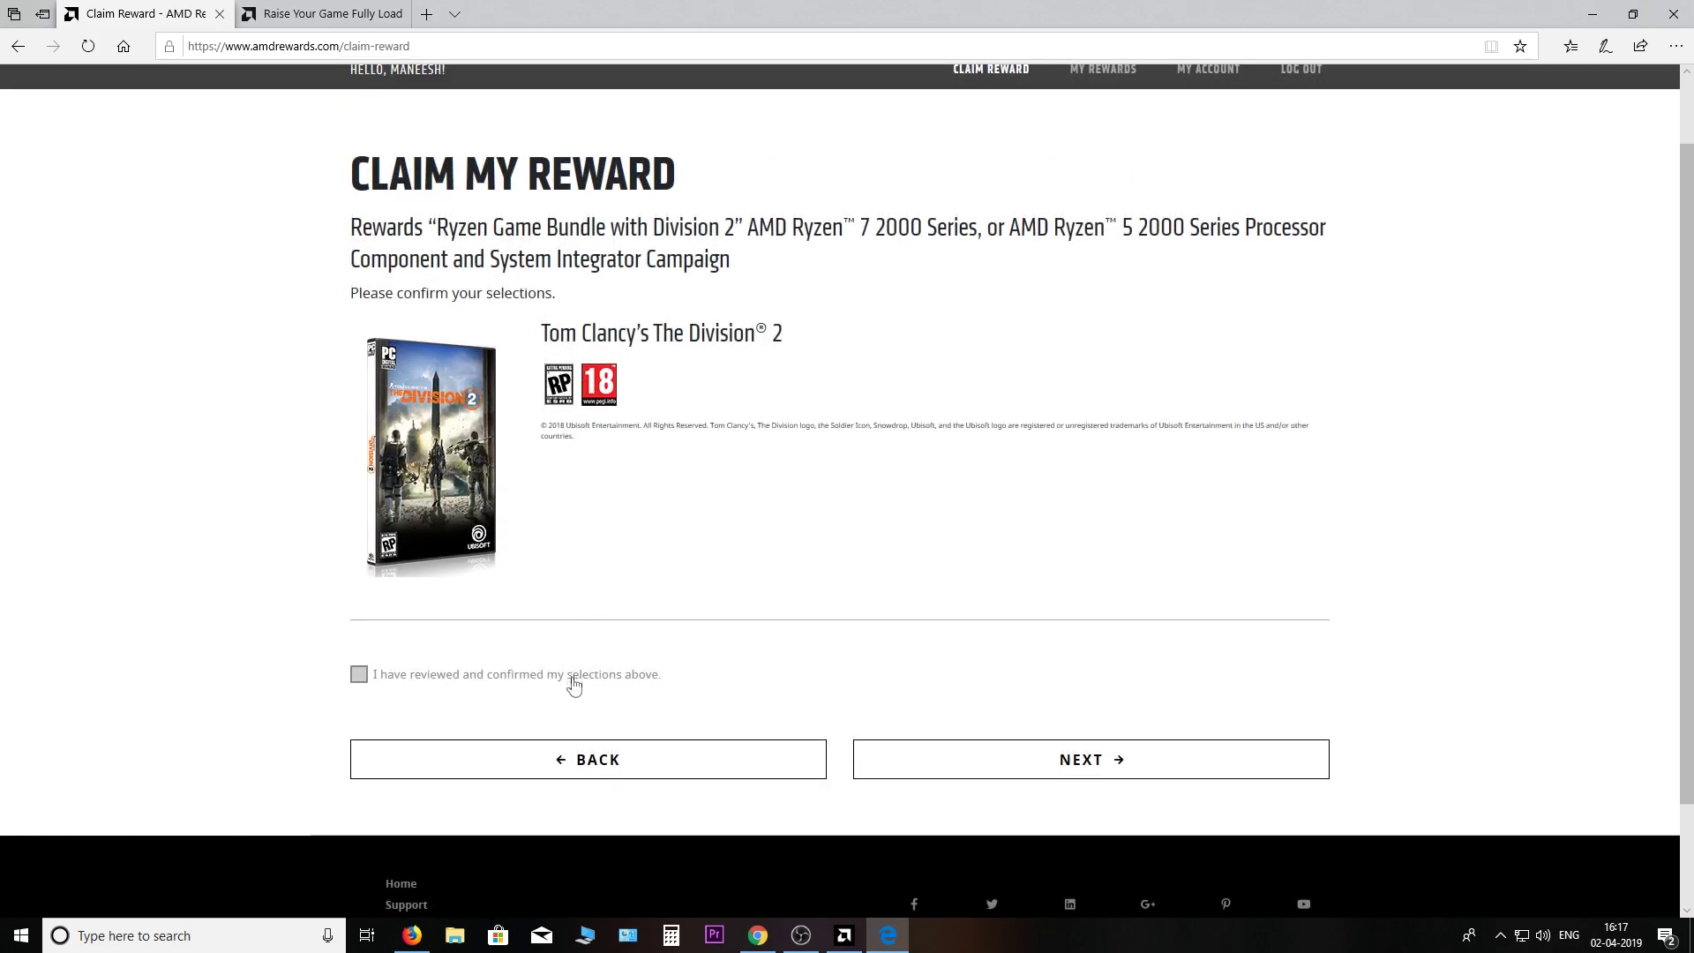
pyautogui.click(577, 682)
pyautogui.click(1020, 761)
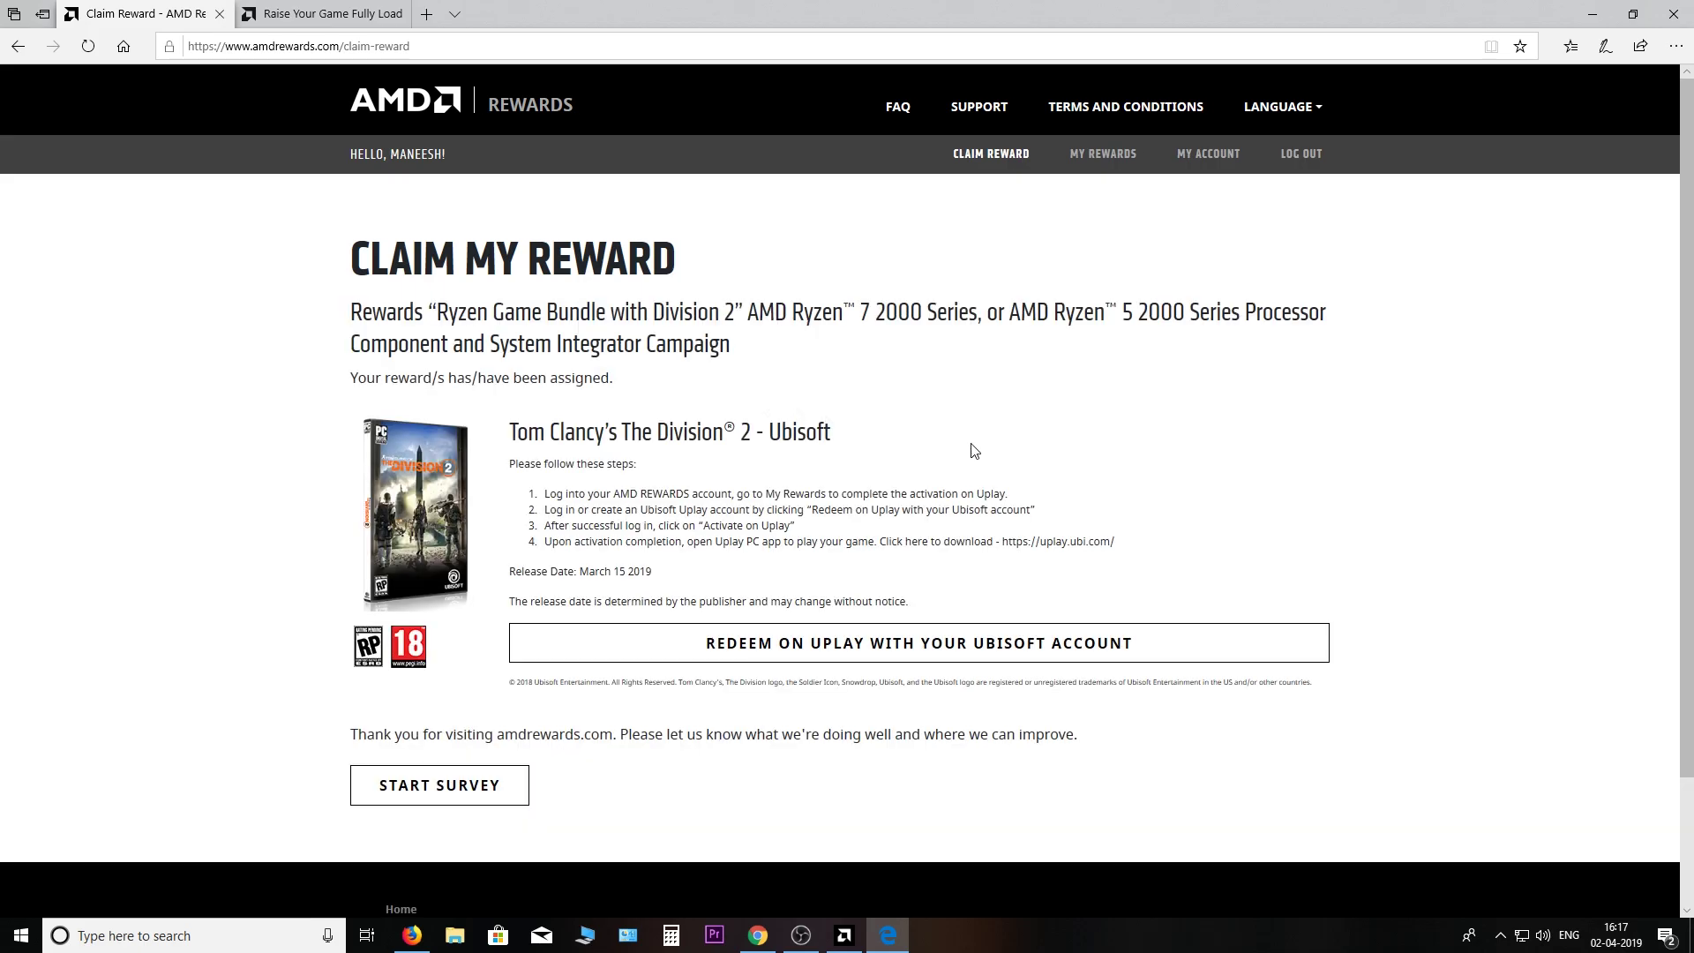
# - Review and submit the Create a Ubisoft Account form
pyautogui.scroll(-2, 983, 476)
pyautogui.scroll(2, 1034, 561)
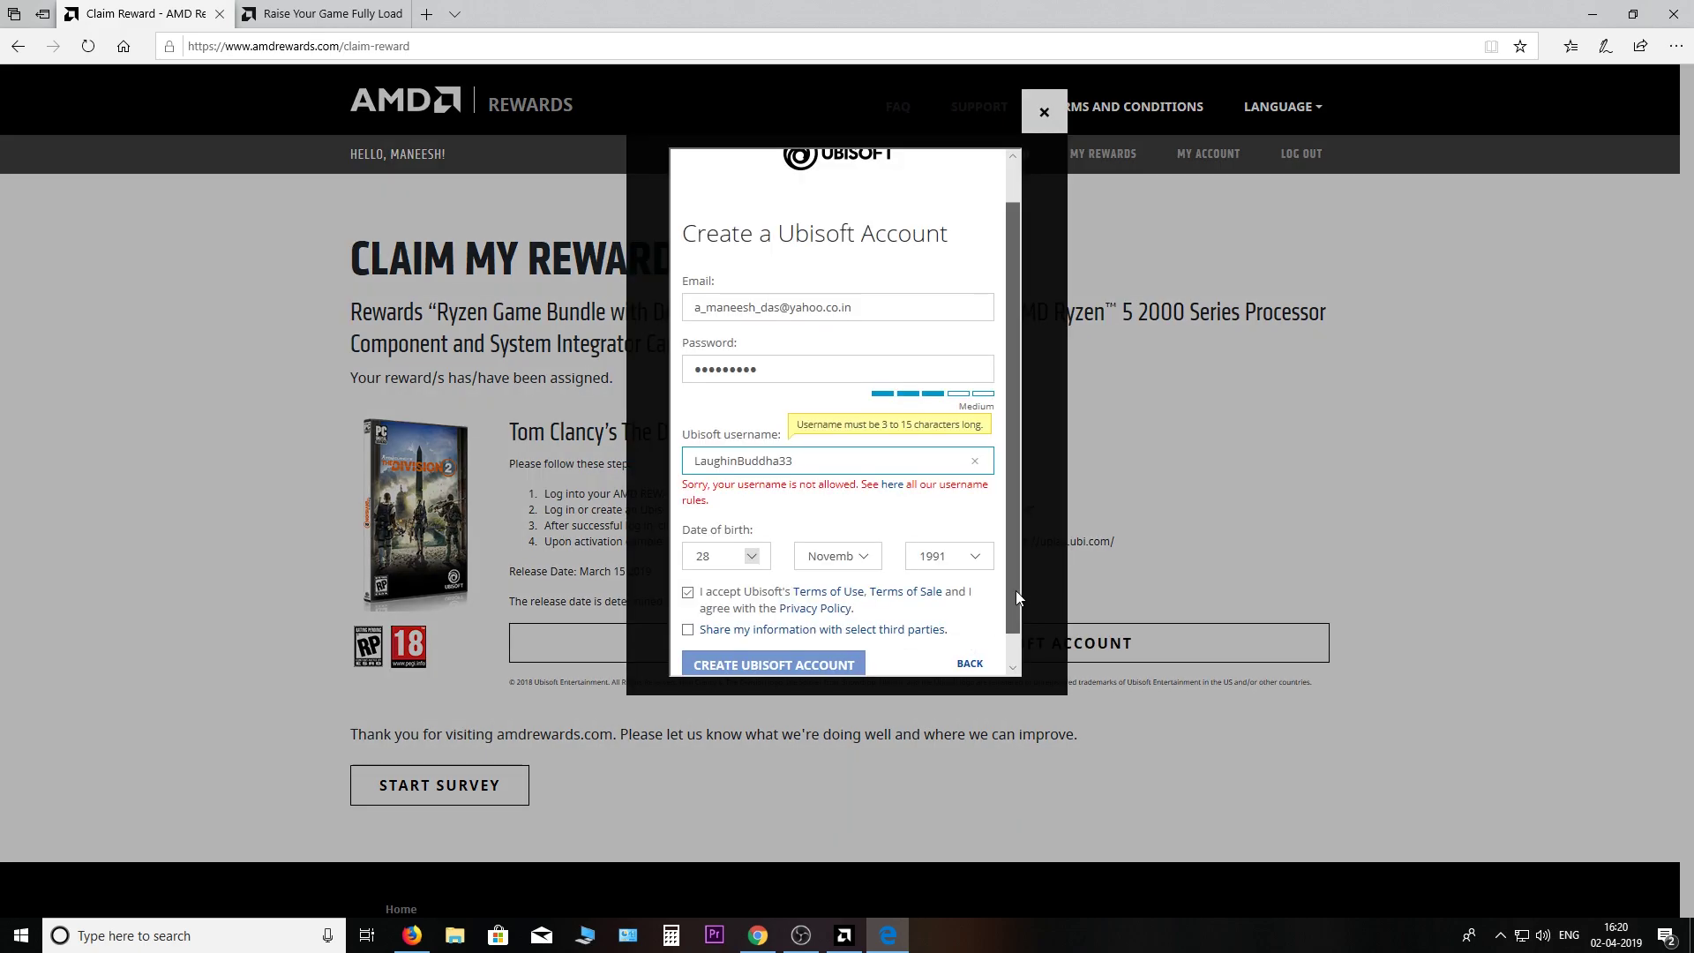
pyautogui.scroll(-1, 1014, 590)
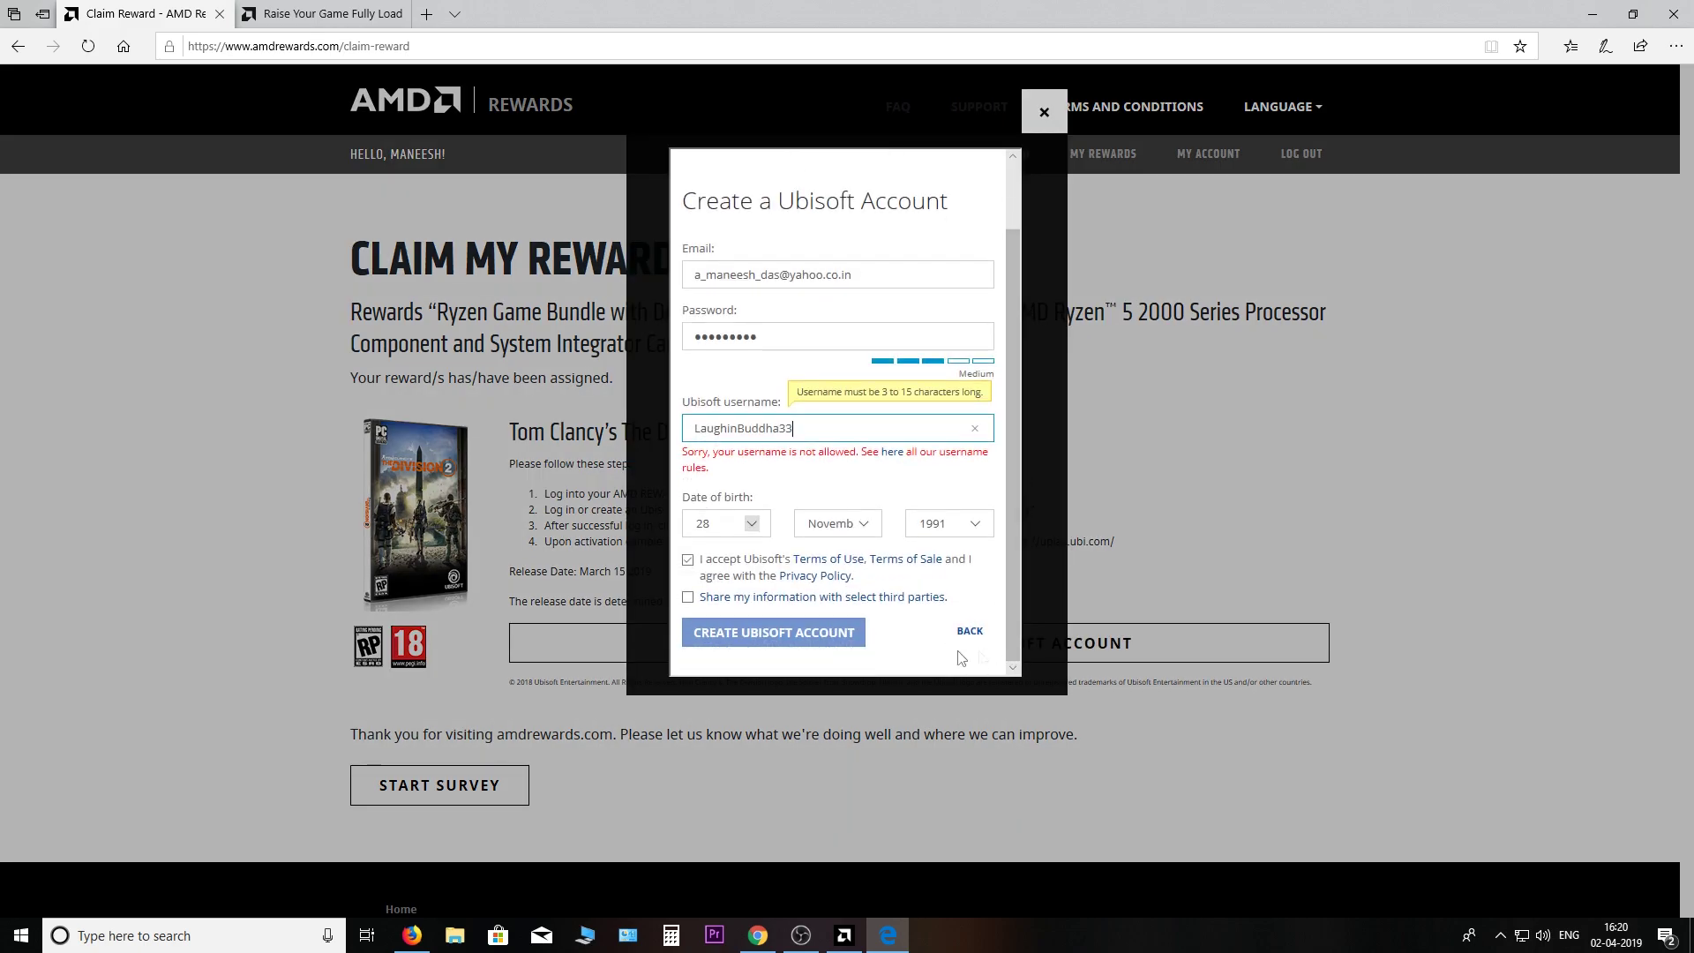
pyautogui.click(844, 637)
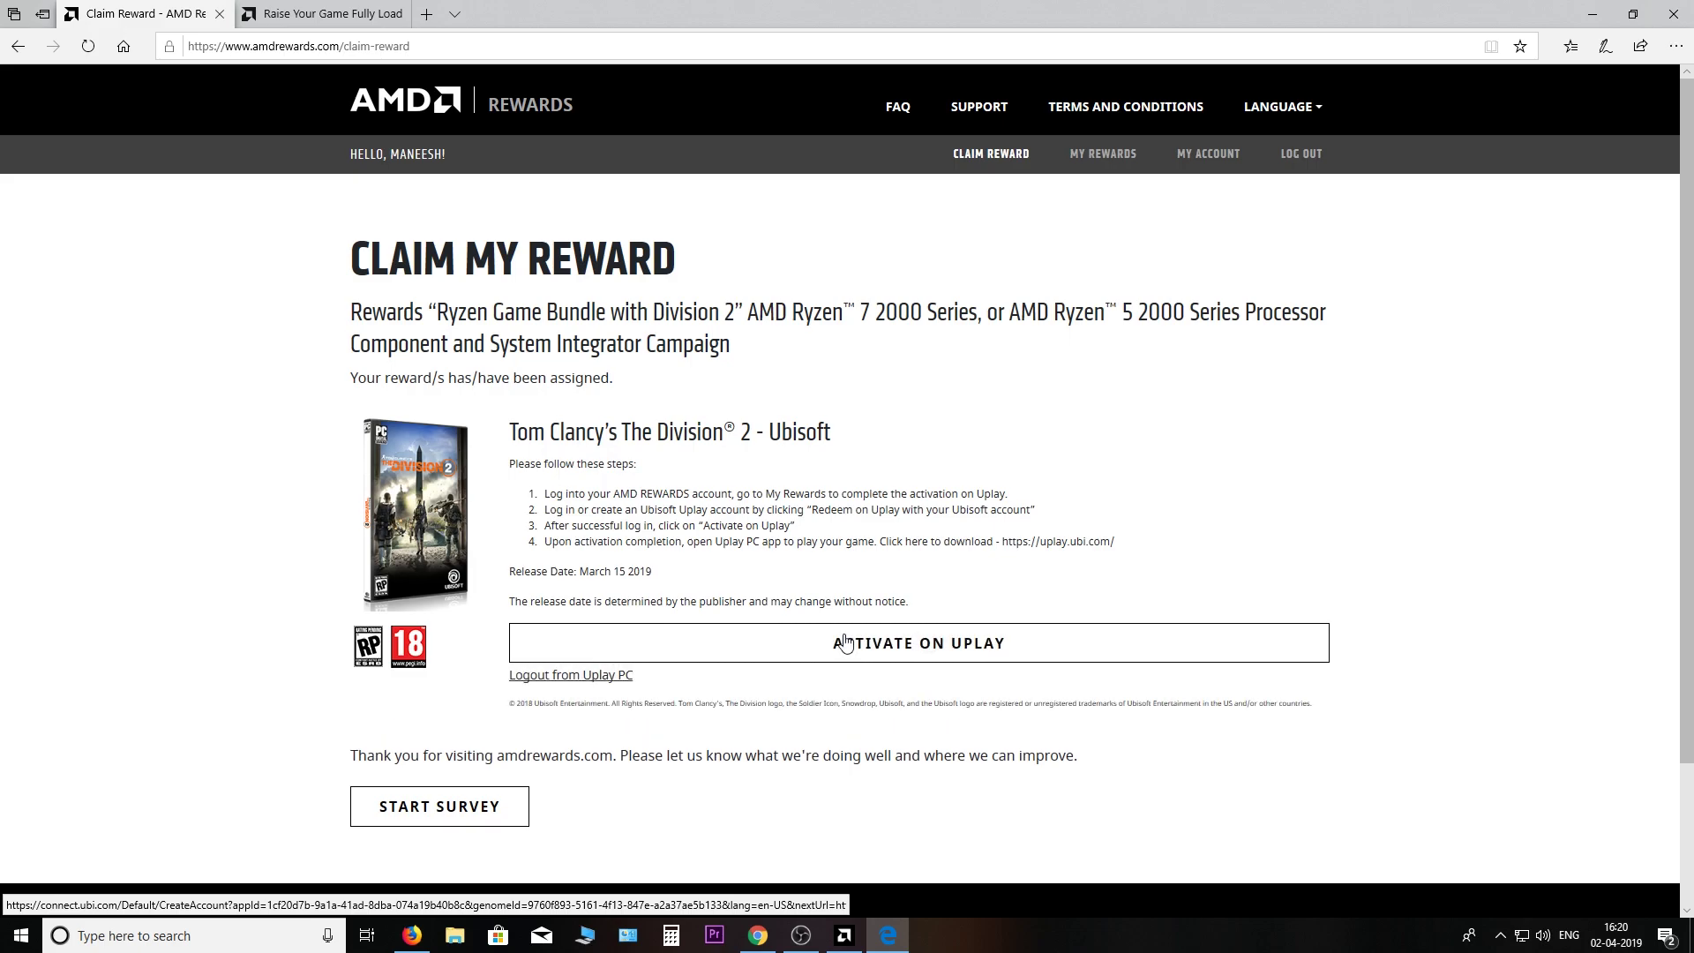
# - Activate The Division 2 on Uplay and close the Success message
pyautogui.click(867, 641)
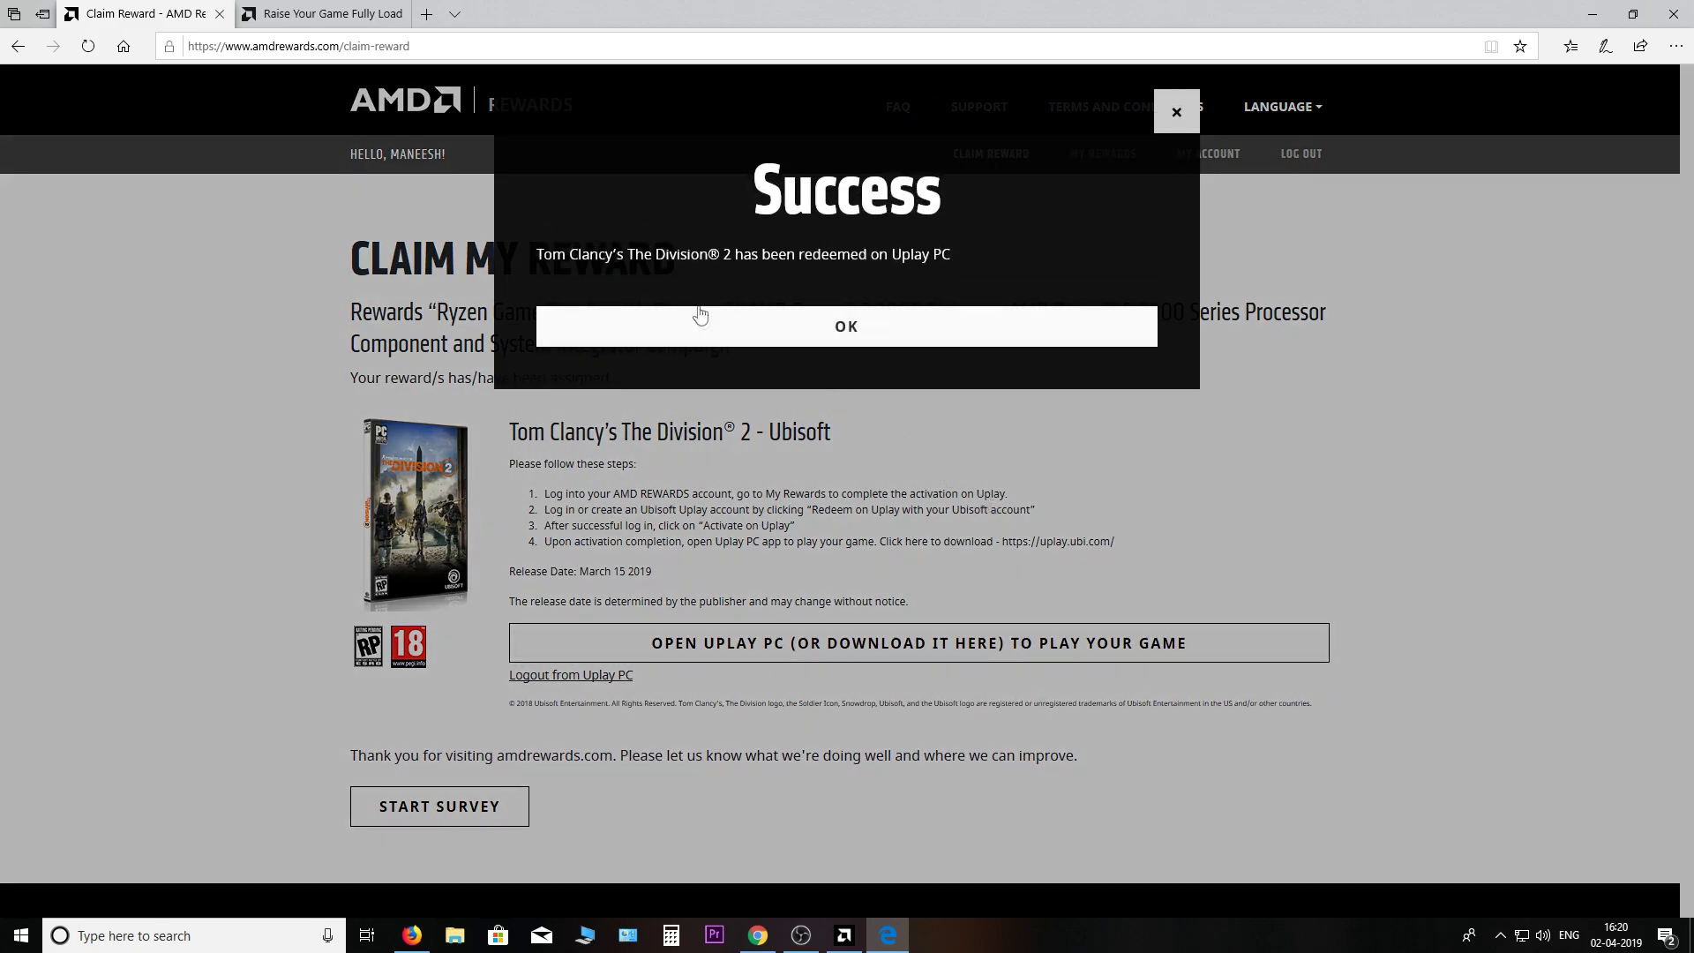
pyautogui.click(904, 326)
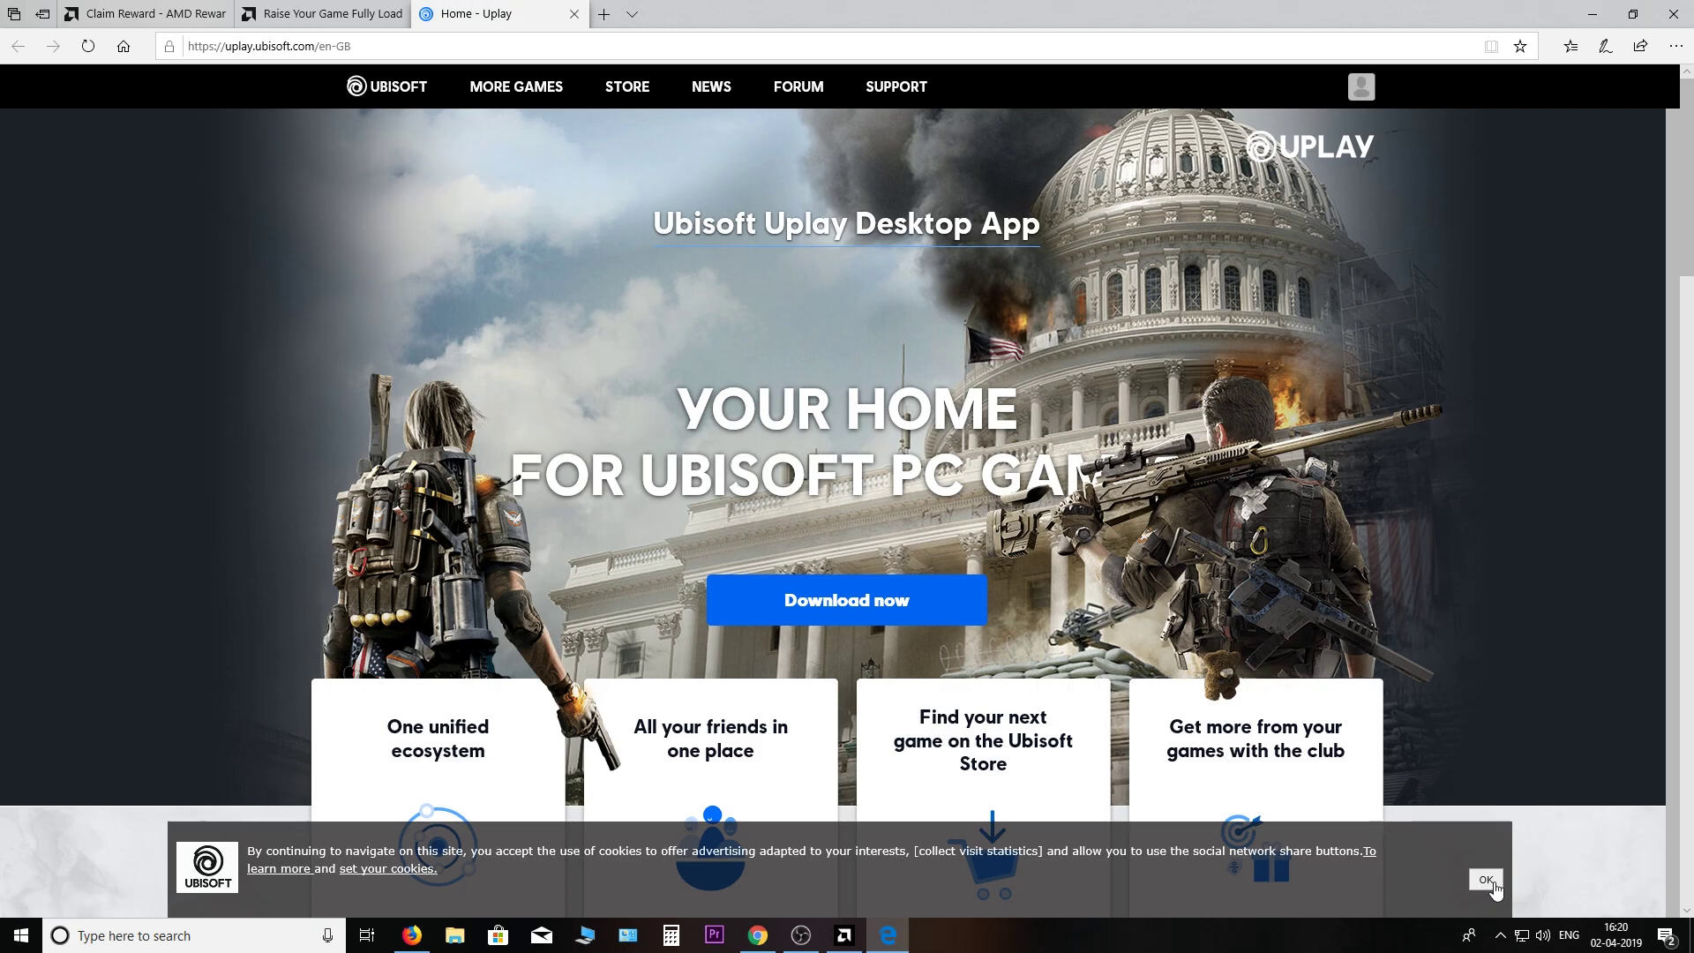
# - Accept the cookie notice and log in to the Ubisoft website with the account e-mail and password
pyautogui.click(1485, 880)
pyautogui.scroll(-10, 876, 604)
pyautogui.scroll(10, 879, 584)
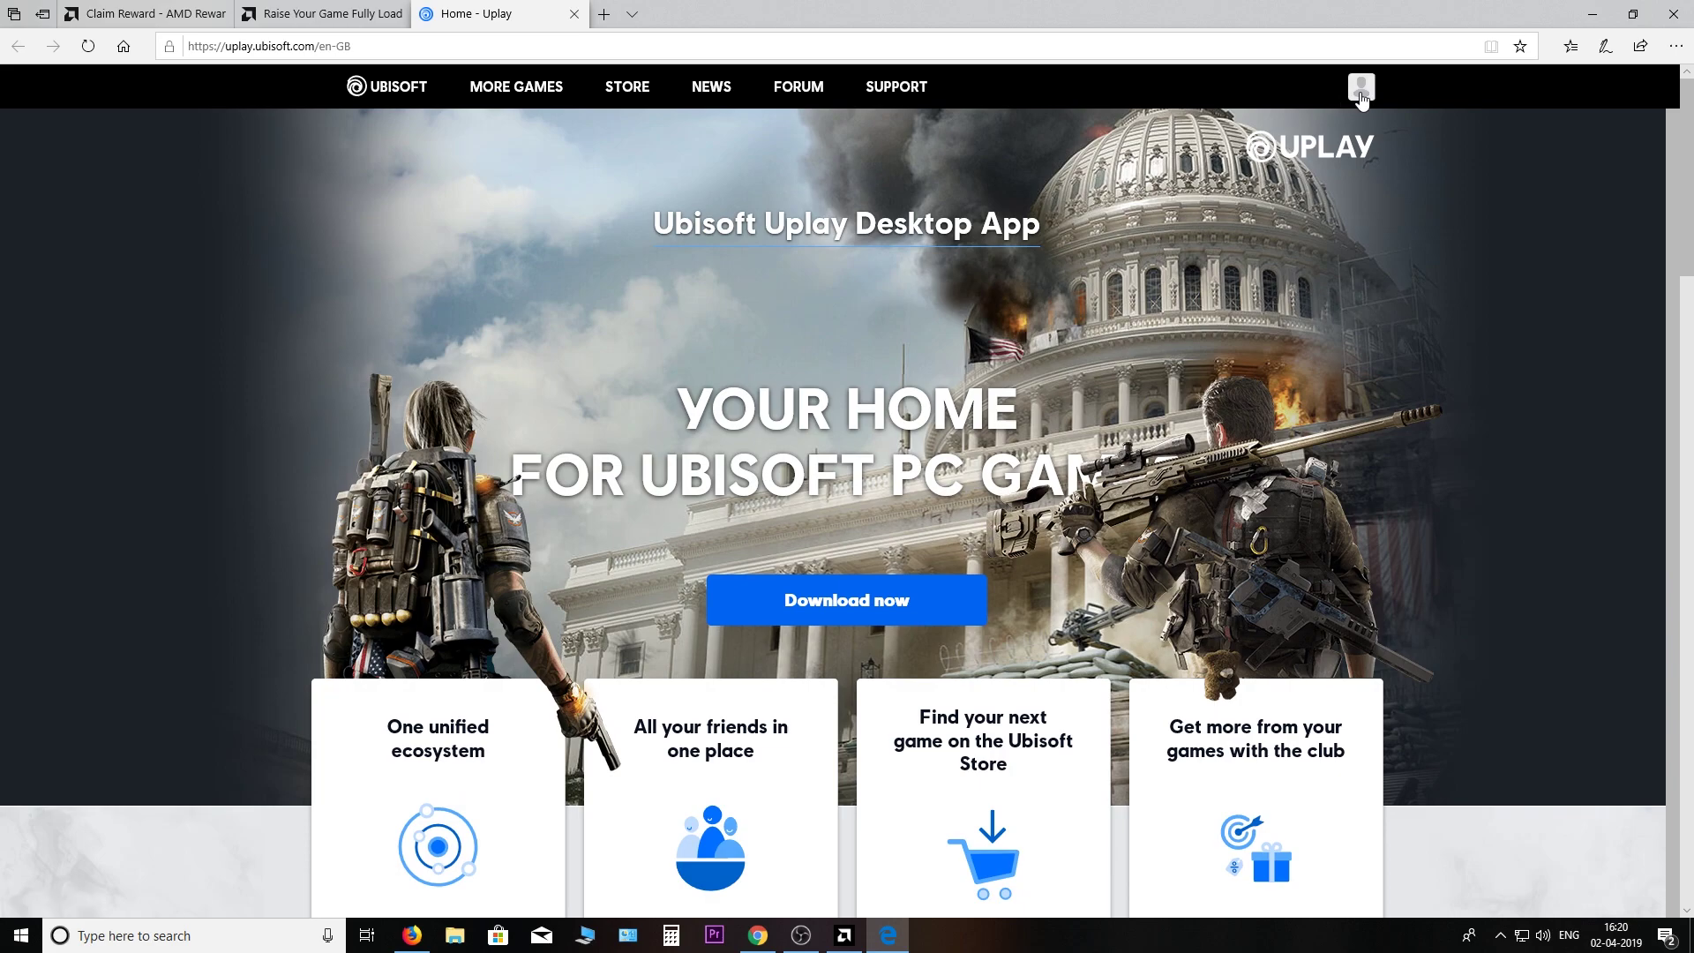
pyautogui.click(1360, 87)
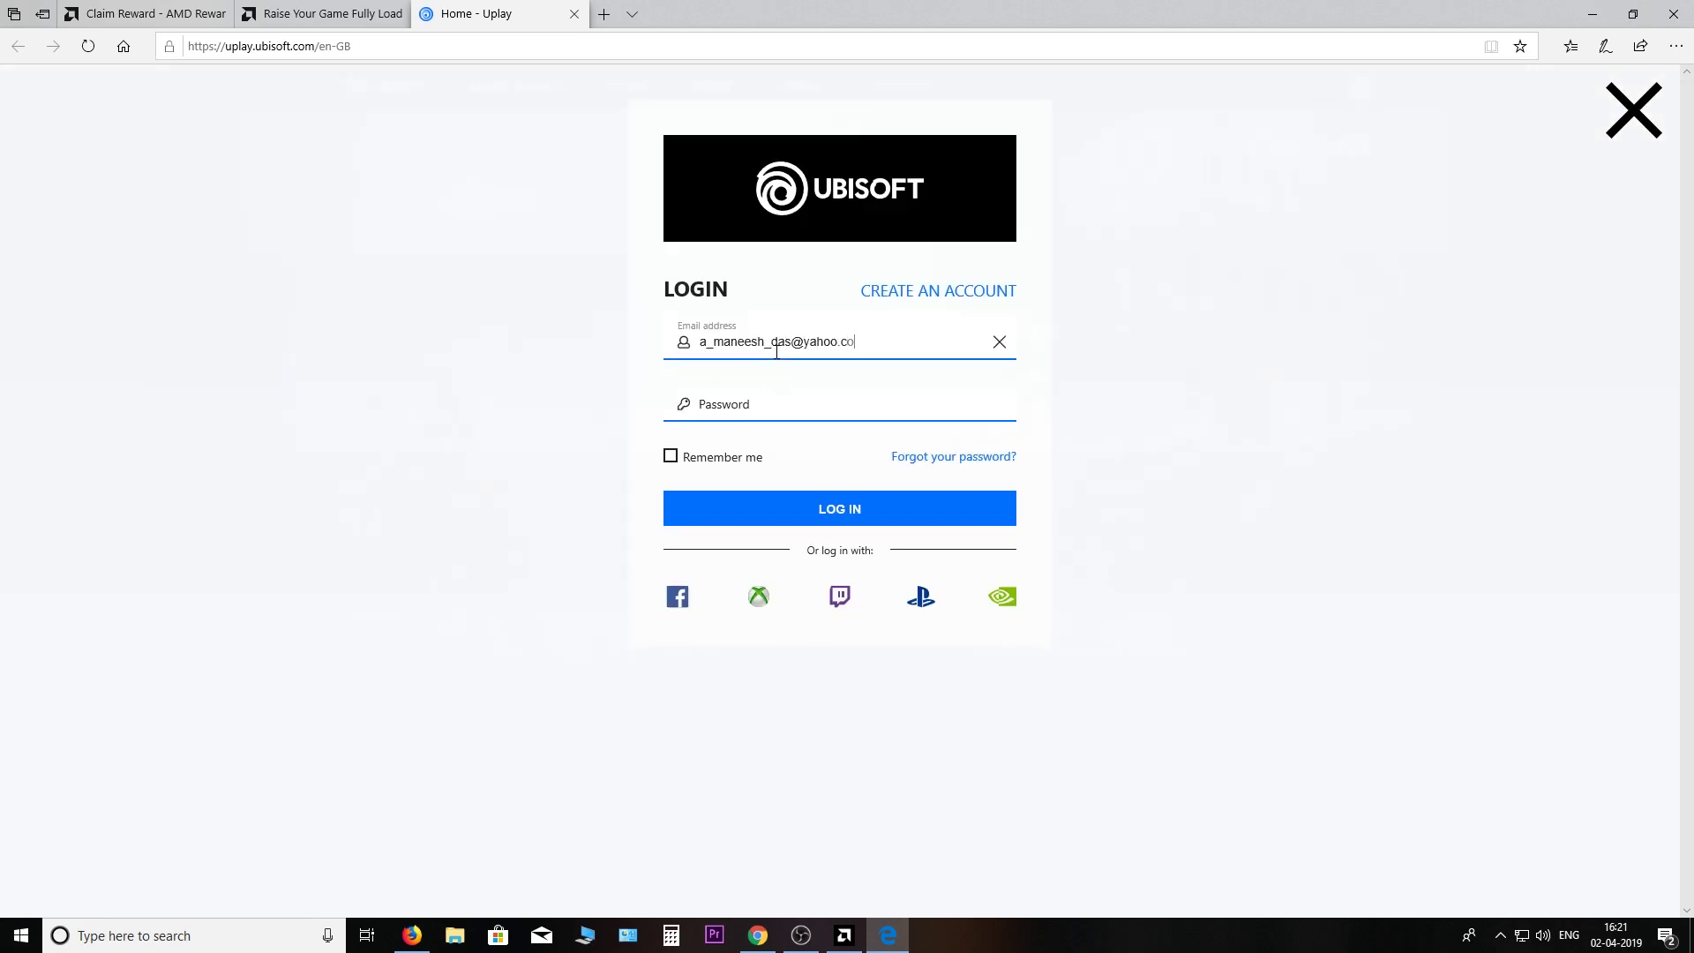
pyautogui.click(767, 404)
pyautogui.write('•••••••••')
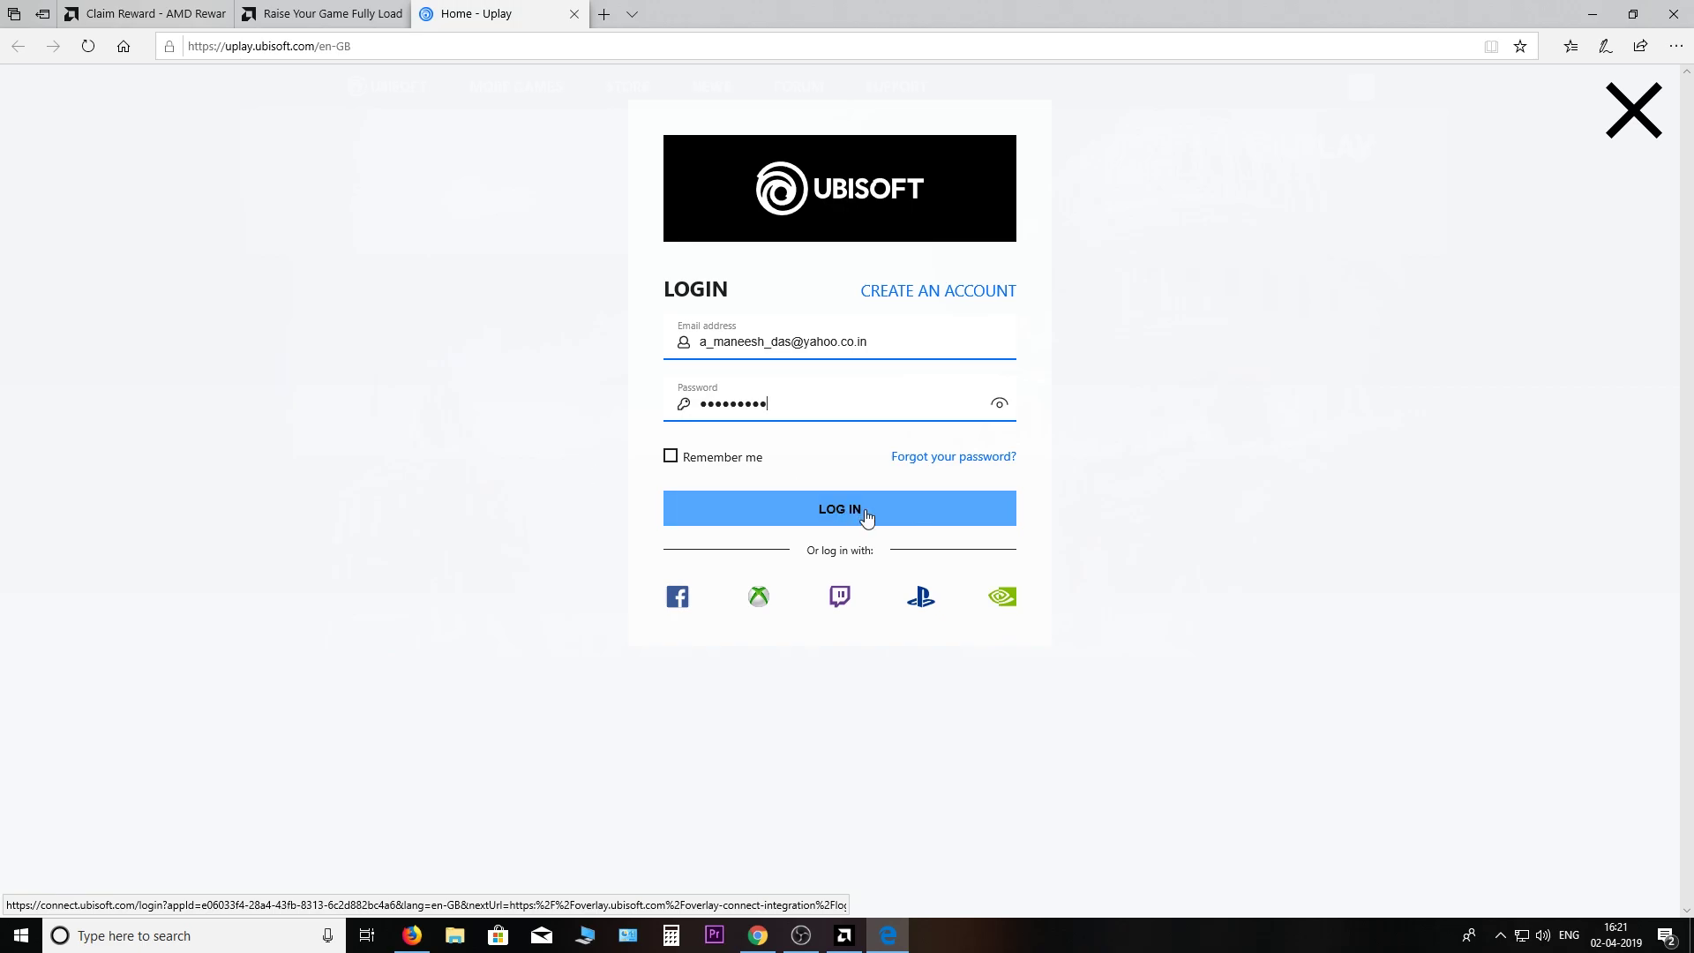
pyautogui.click(868, 519)
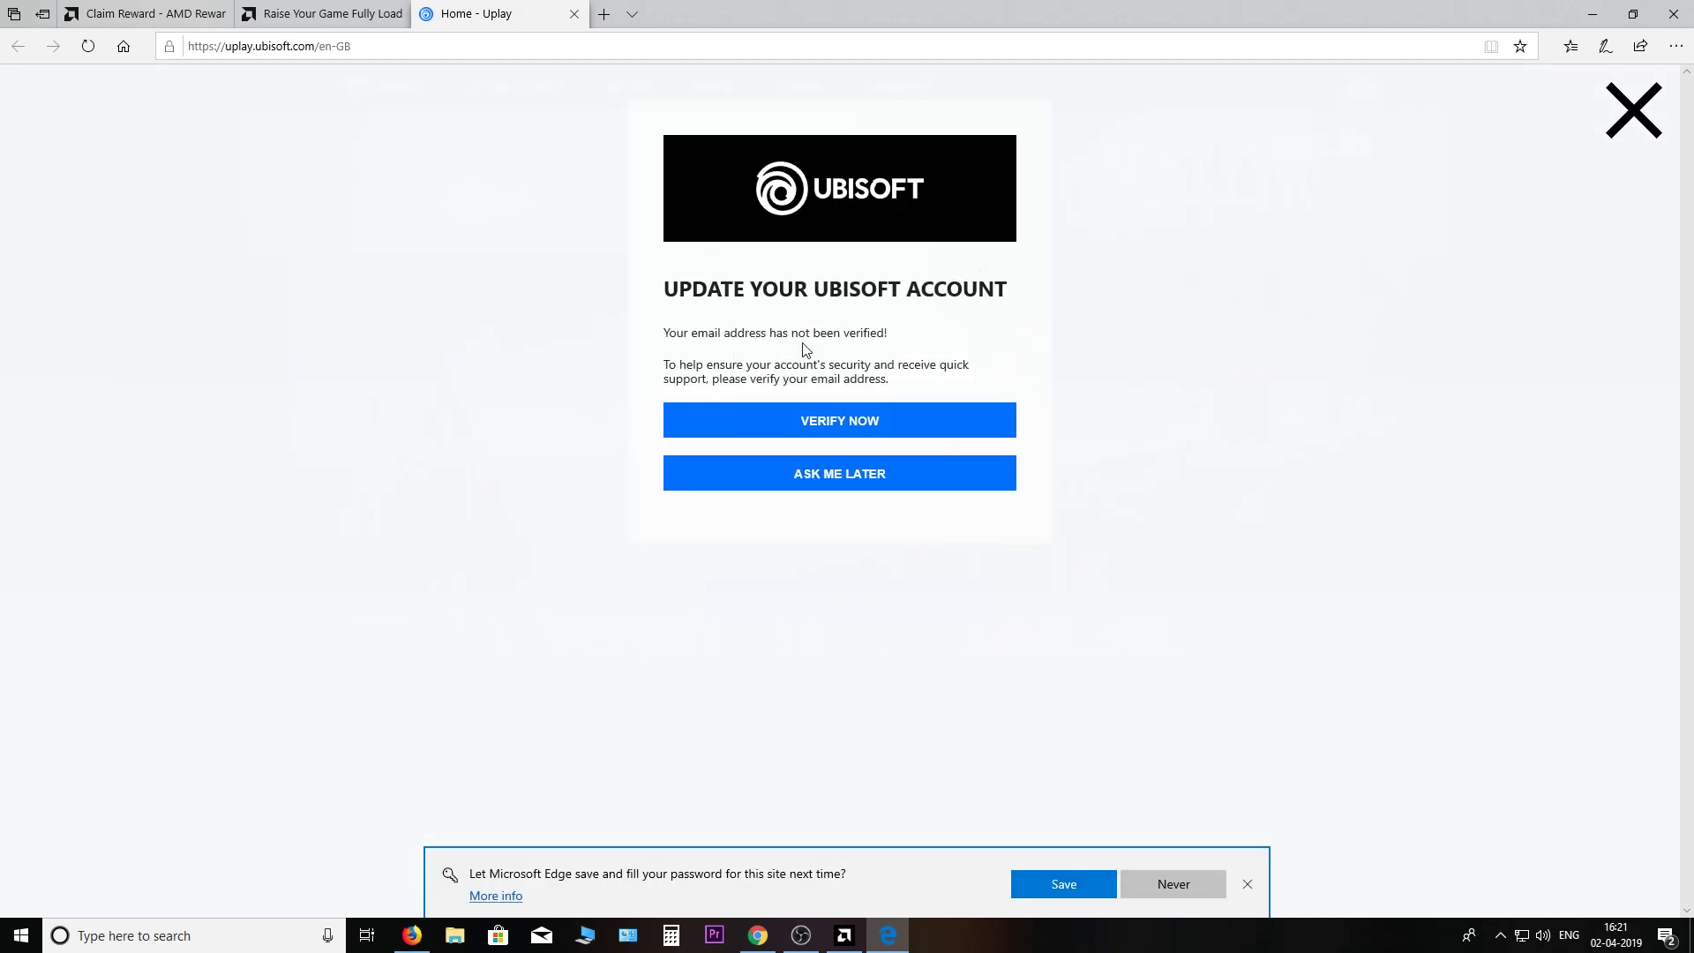
# - Request the email verification, then sign in to Yahoo Mail in a new tab
pyautogui.click(856, 422)
pyautogui.hotkey('ctrl', 't')
pyautogui.write('yahoomail.com/')
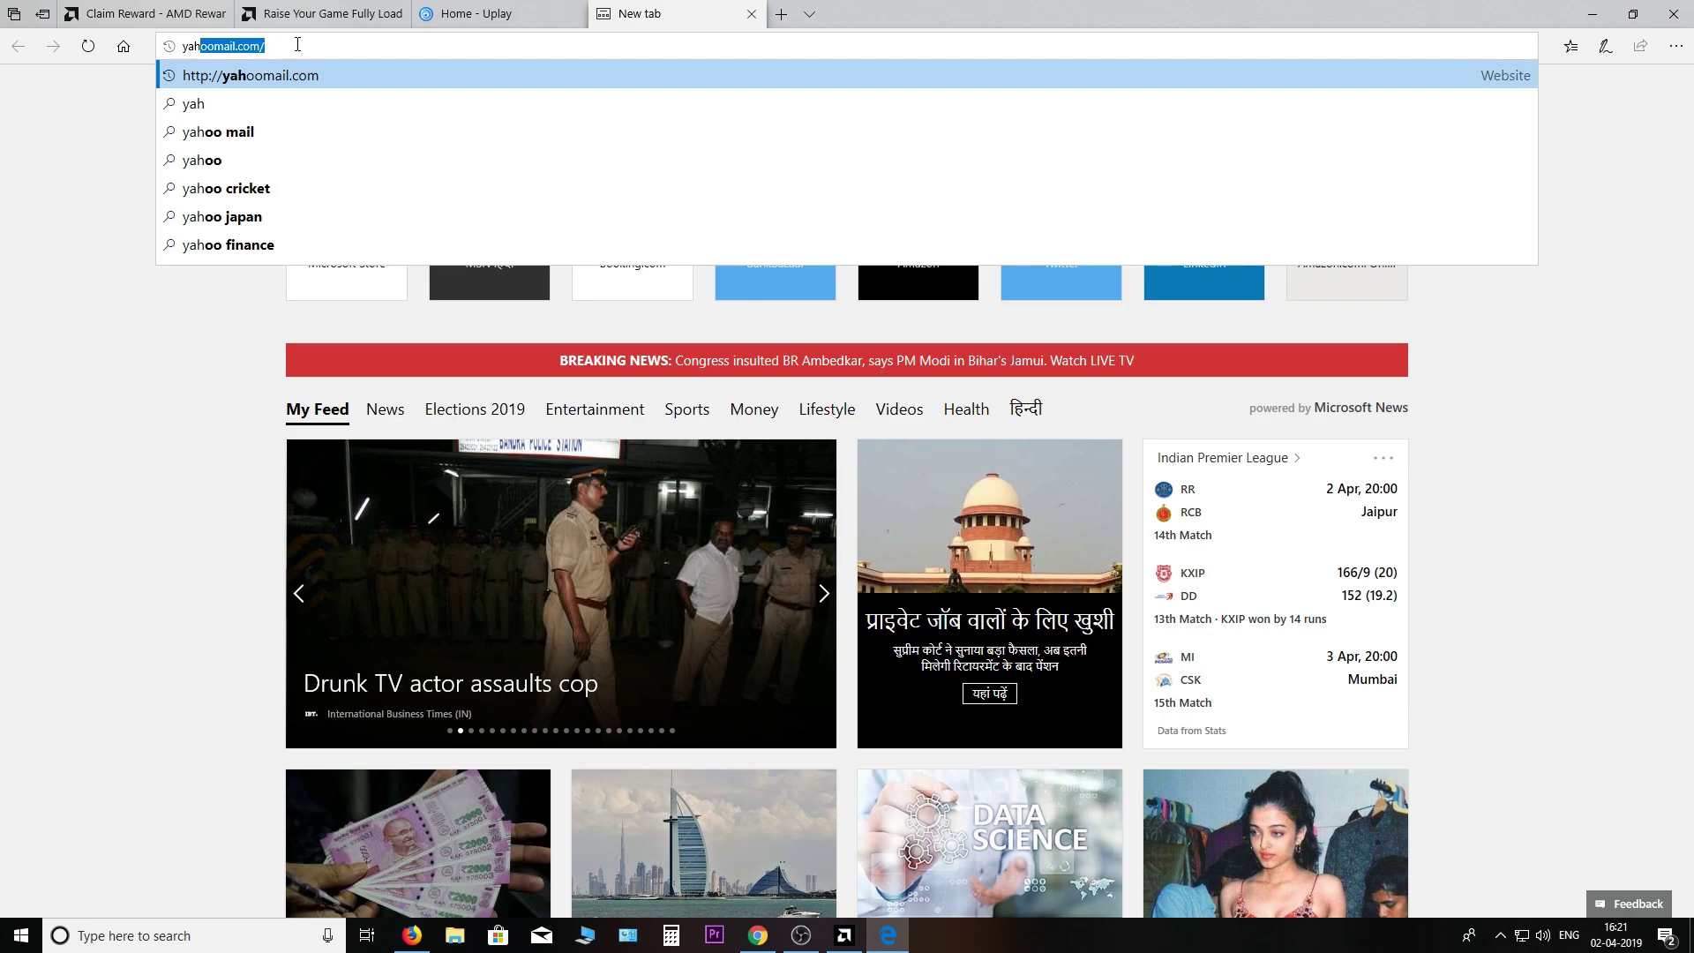
pyautogui.press('Return')
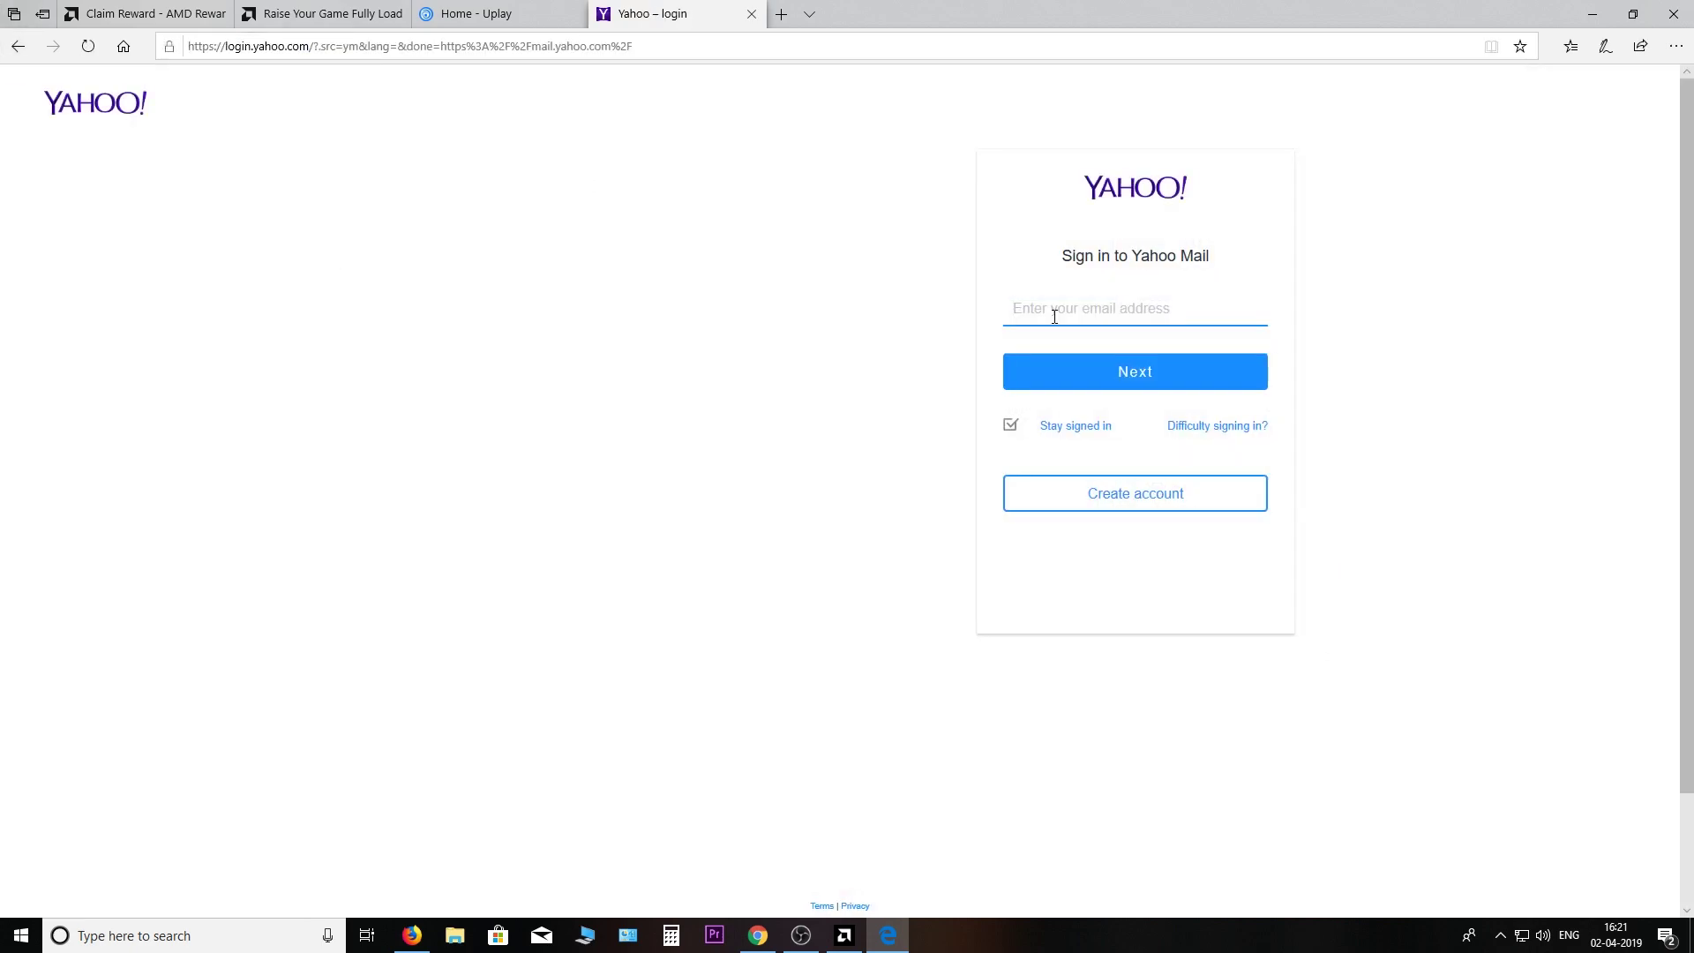
pyautogui.click(1062, 350)
pyautogui.write('**********')
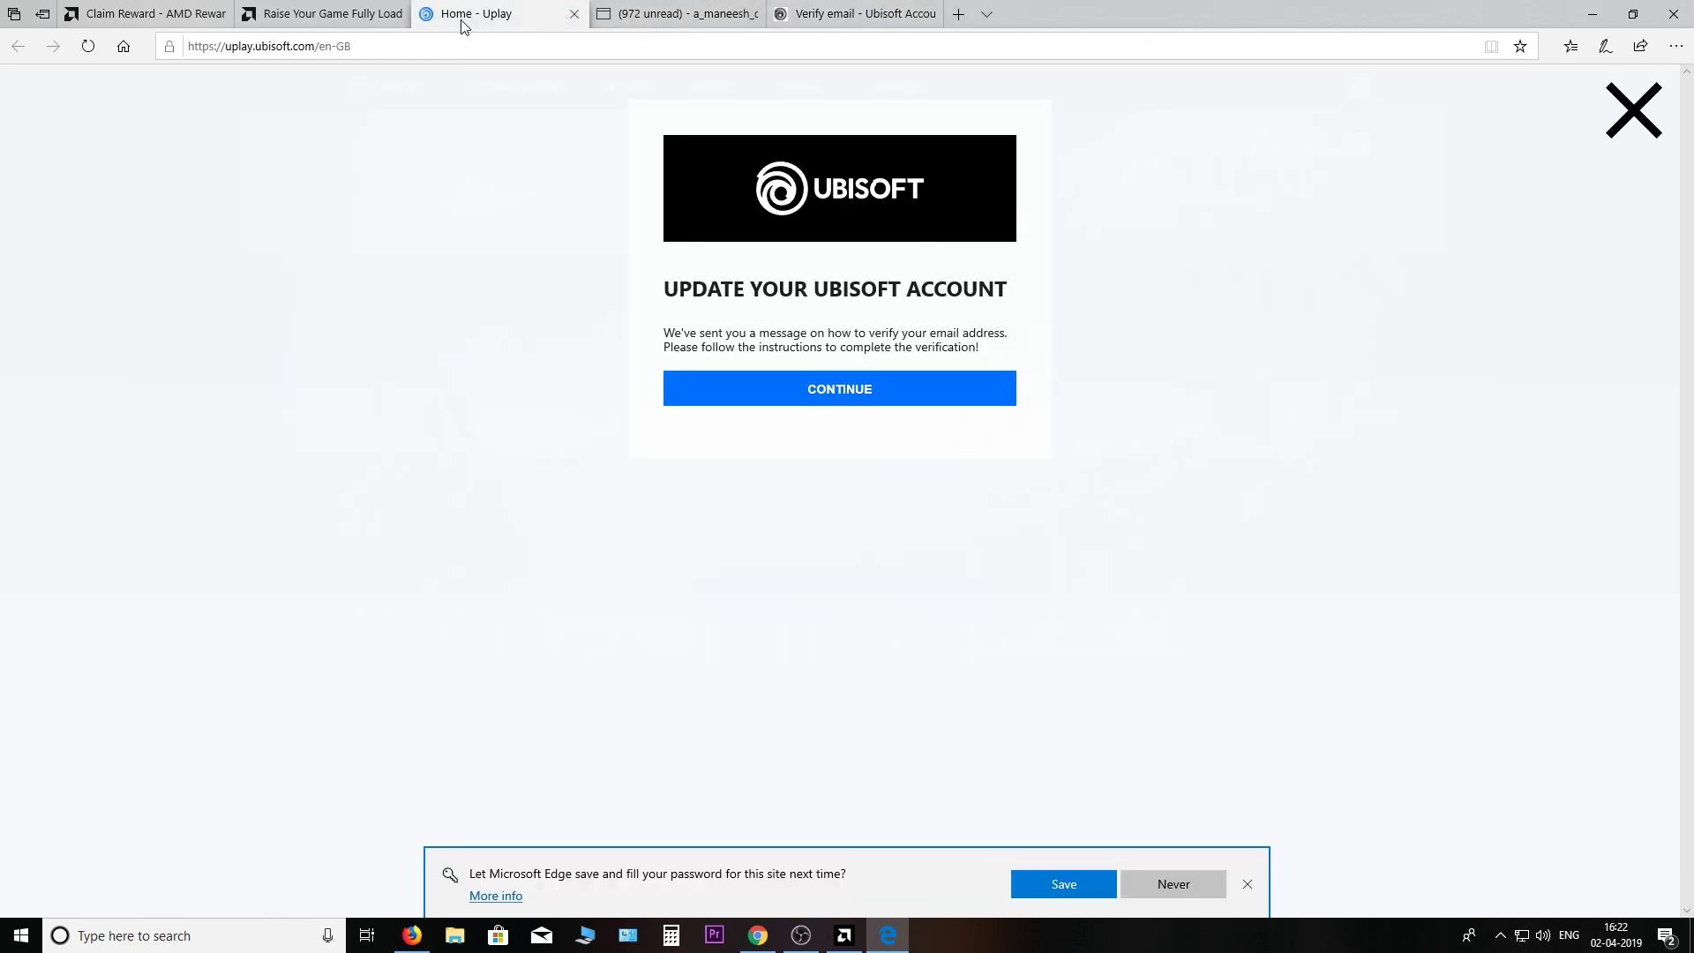
# - Install Uplay into the default folder and launch it
pyautogui.click(790, 390)
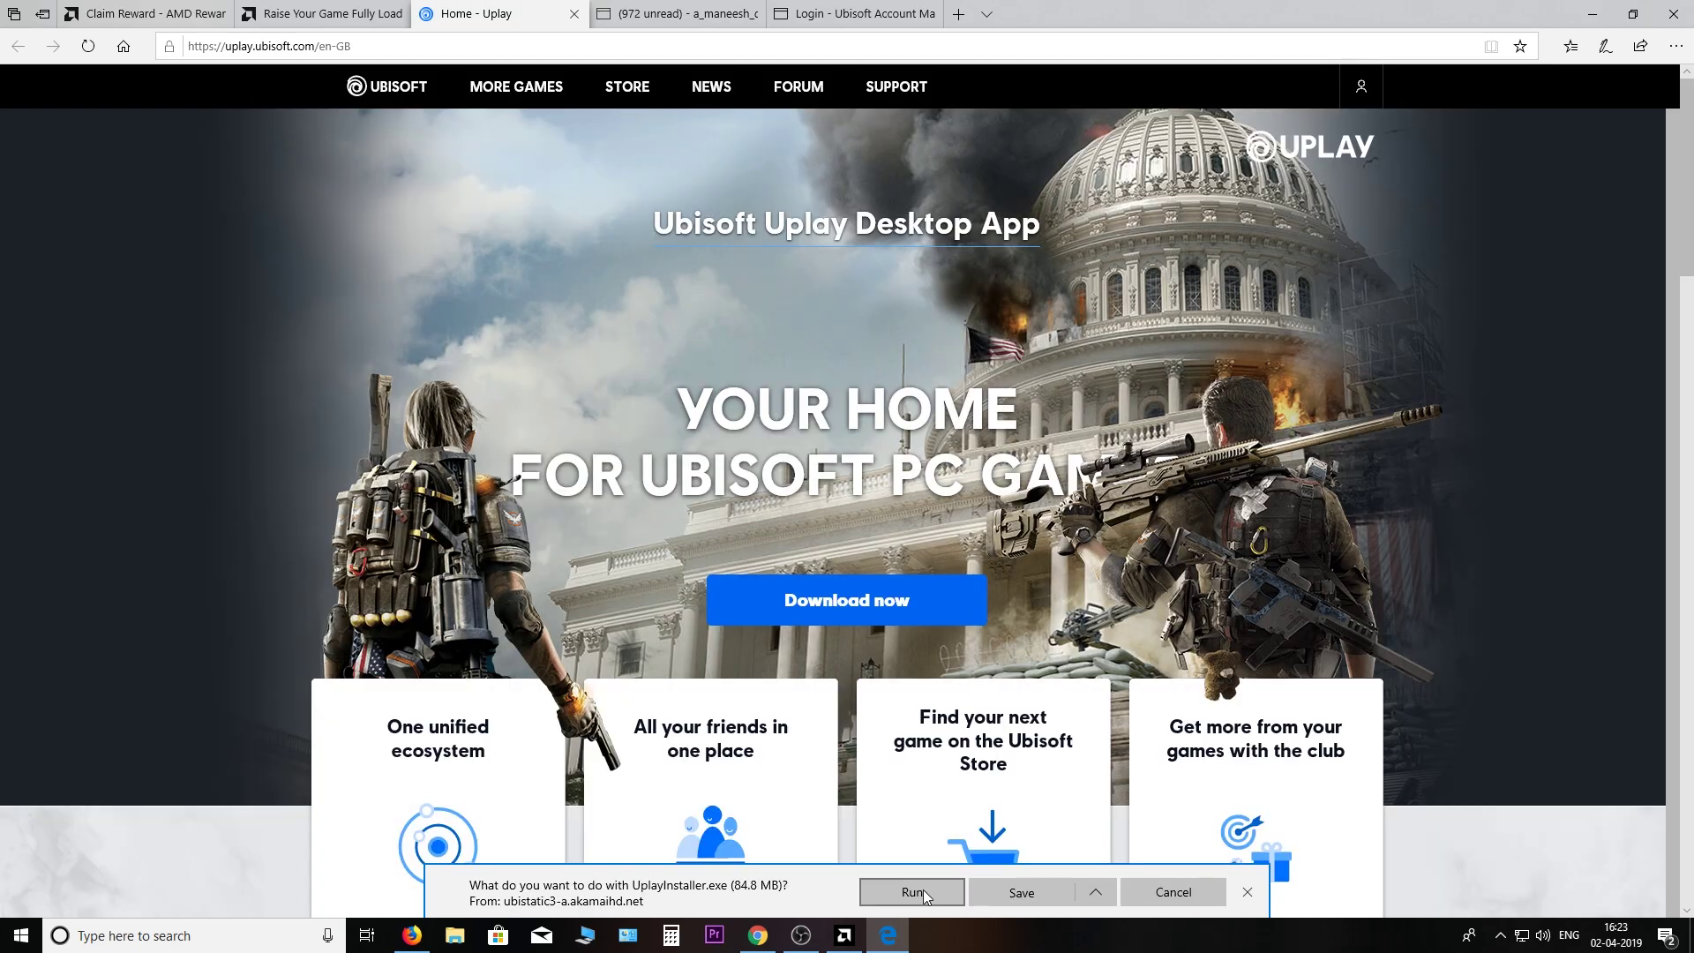
pyautogui.click(914, 892)
pyautogui.click(851, 500)
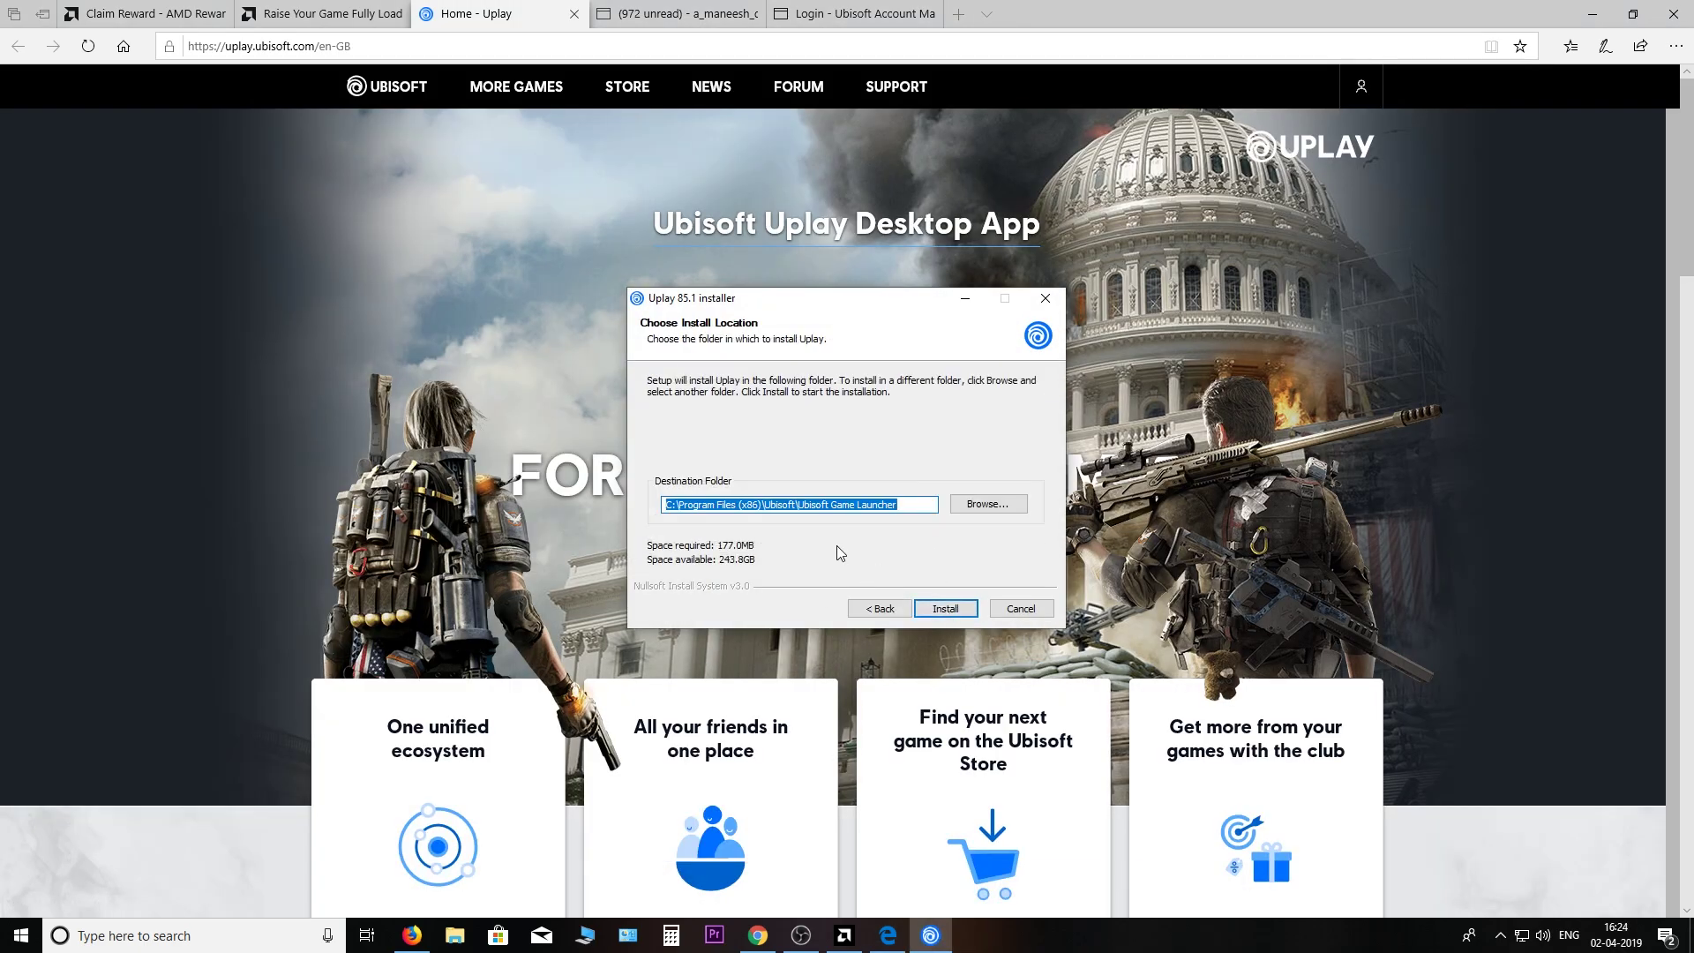
pyautogui.click(946, 609)
pyautogui.click(946, 609)
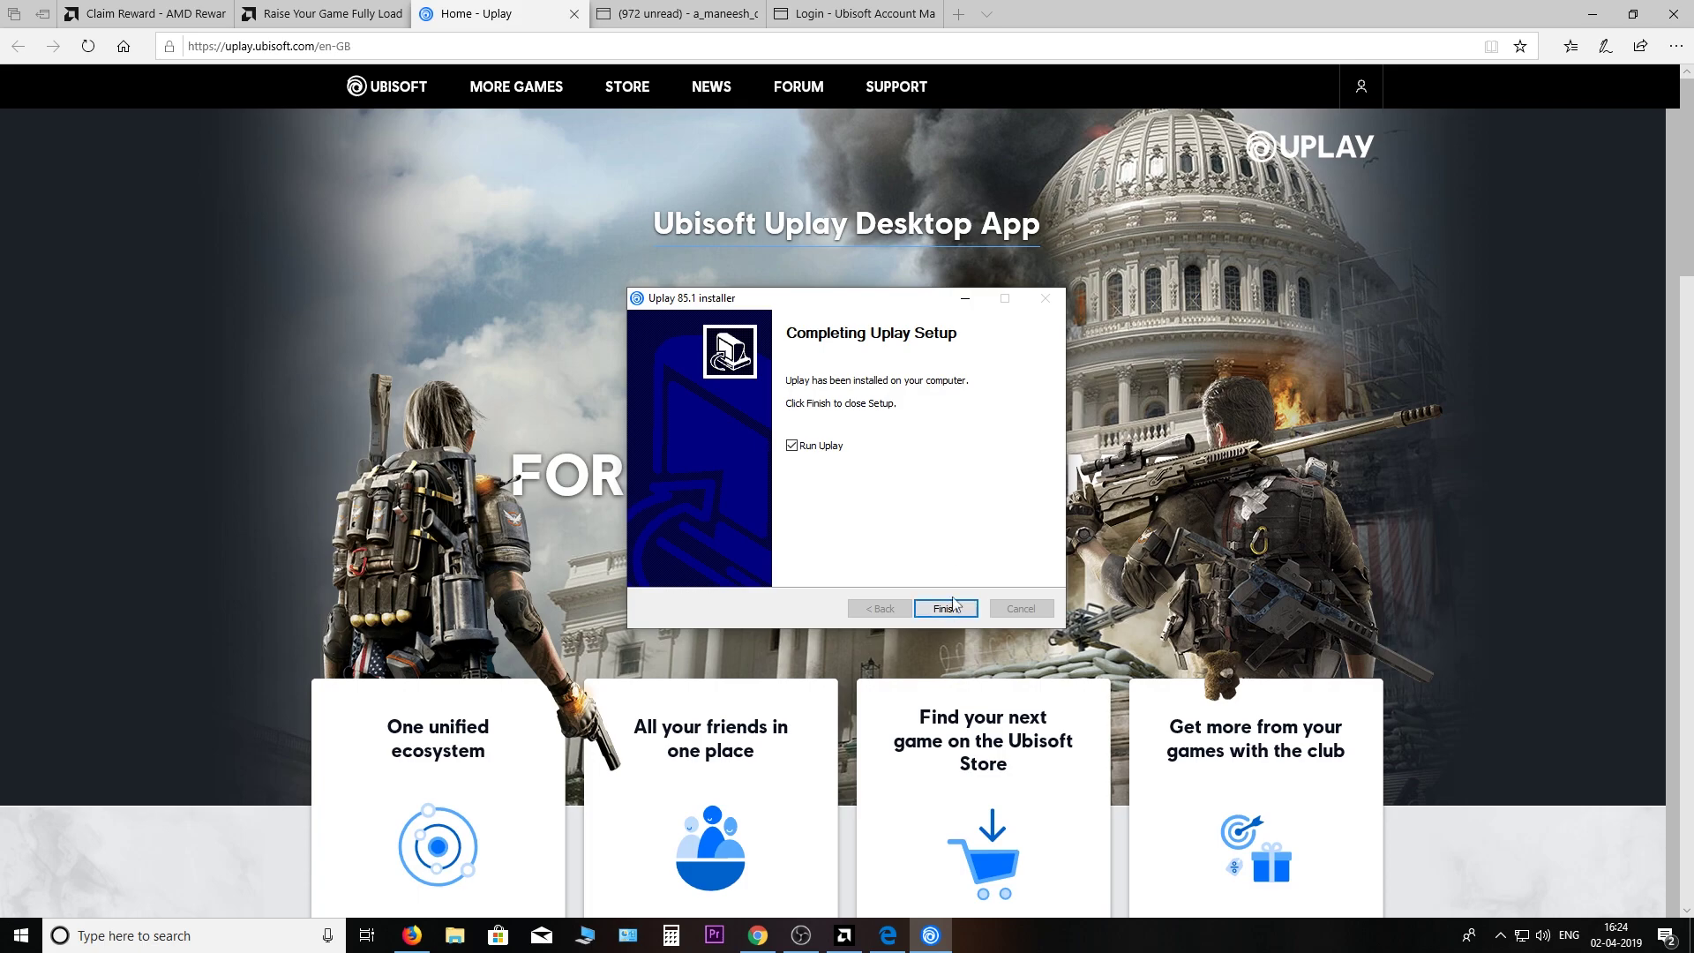
# - Log in to Uplay with the account e-mail and password, skipping 2-Step Verification
pyautogui.click(946, 609)
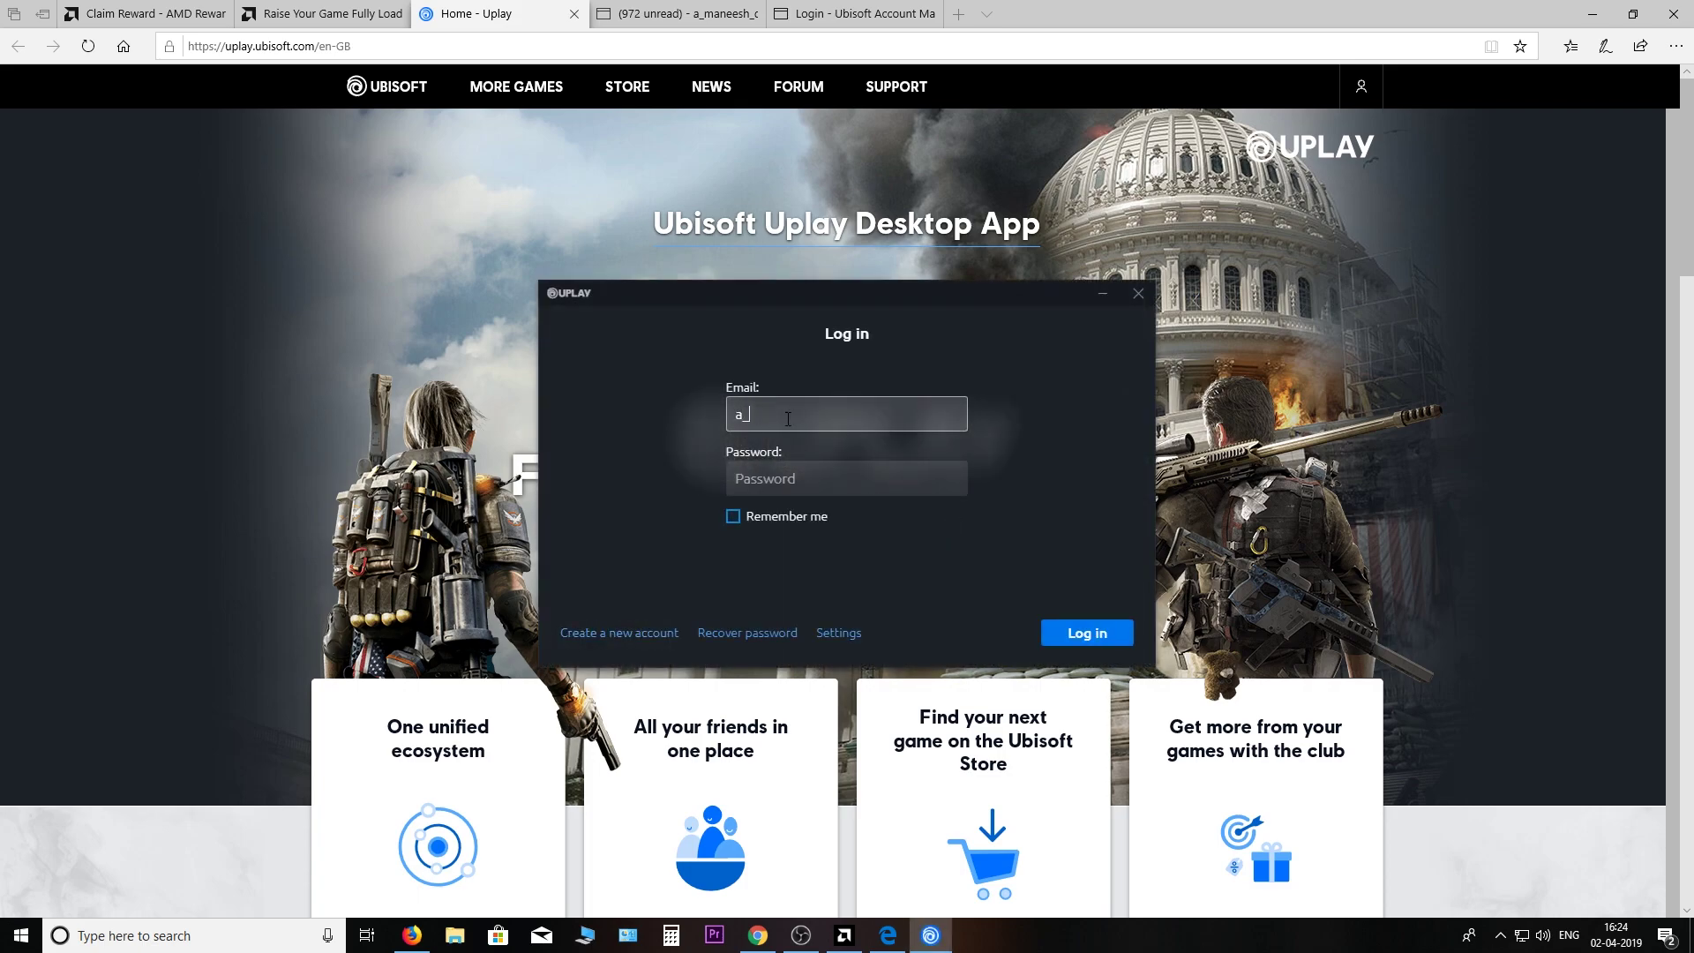
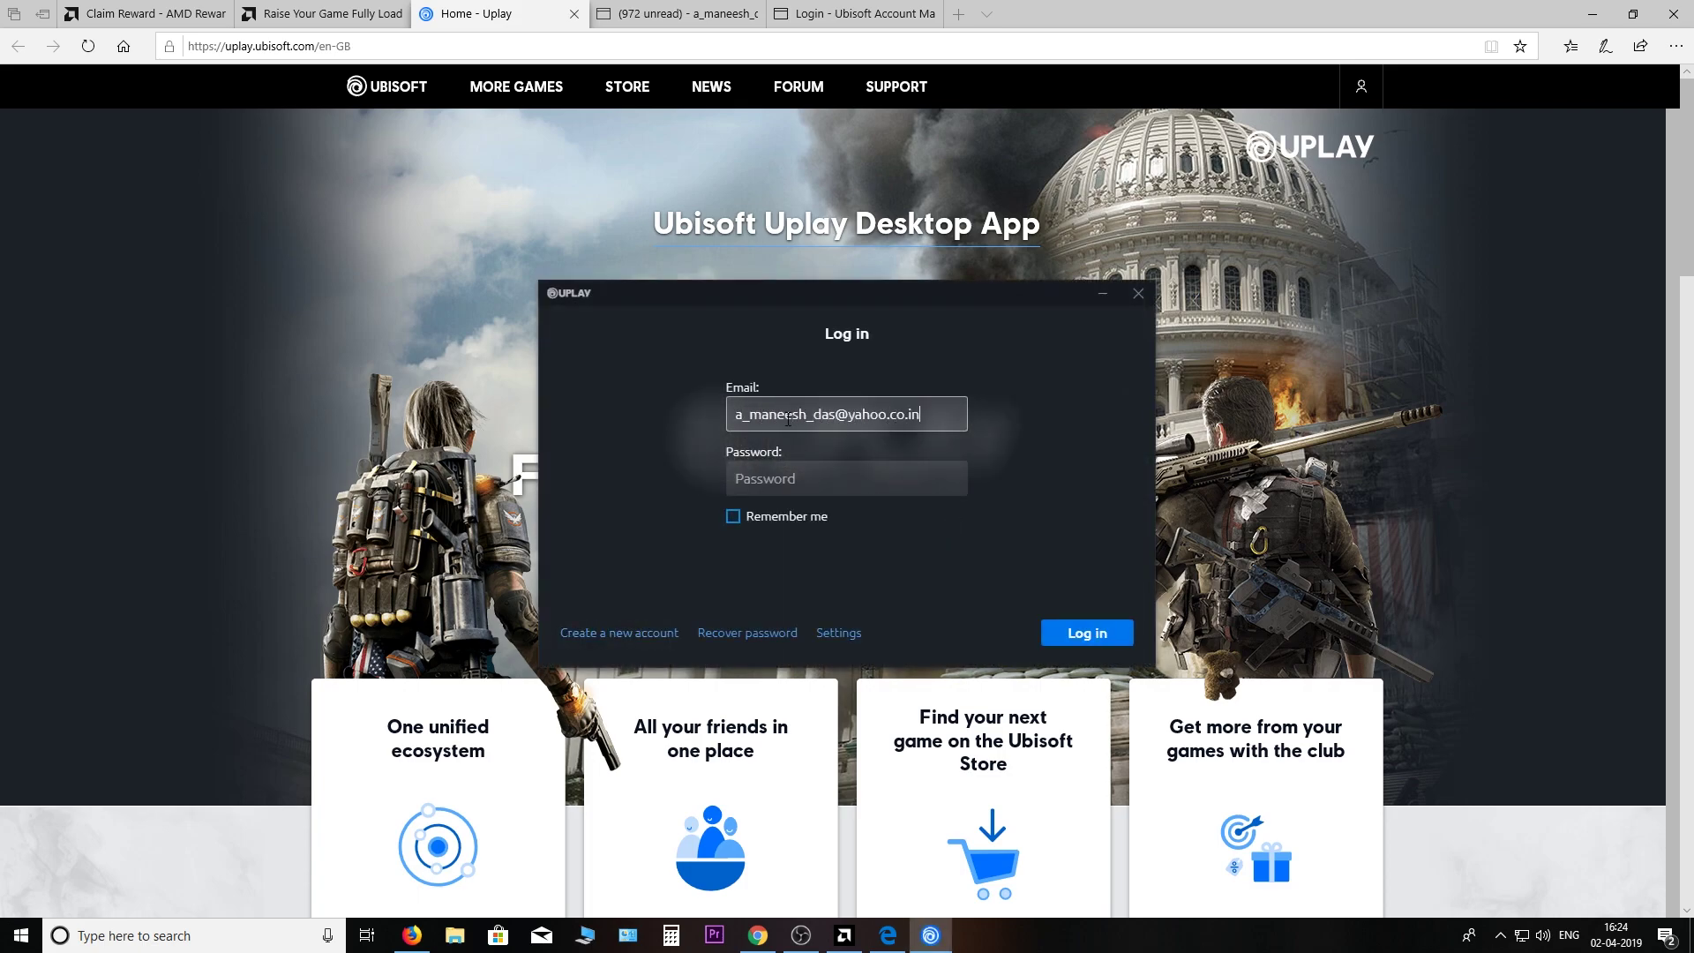
pyautogui.click(788, 477)
pyautogui.write('********')
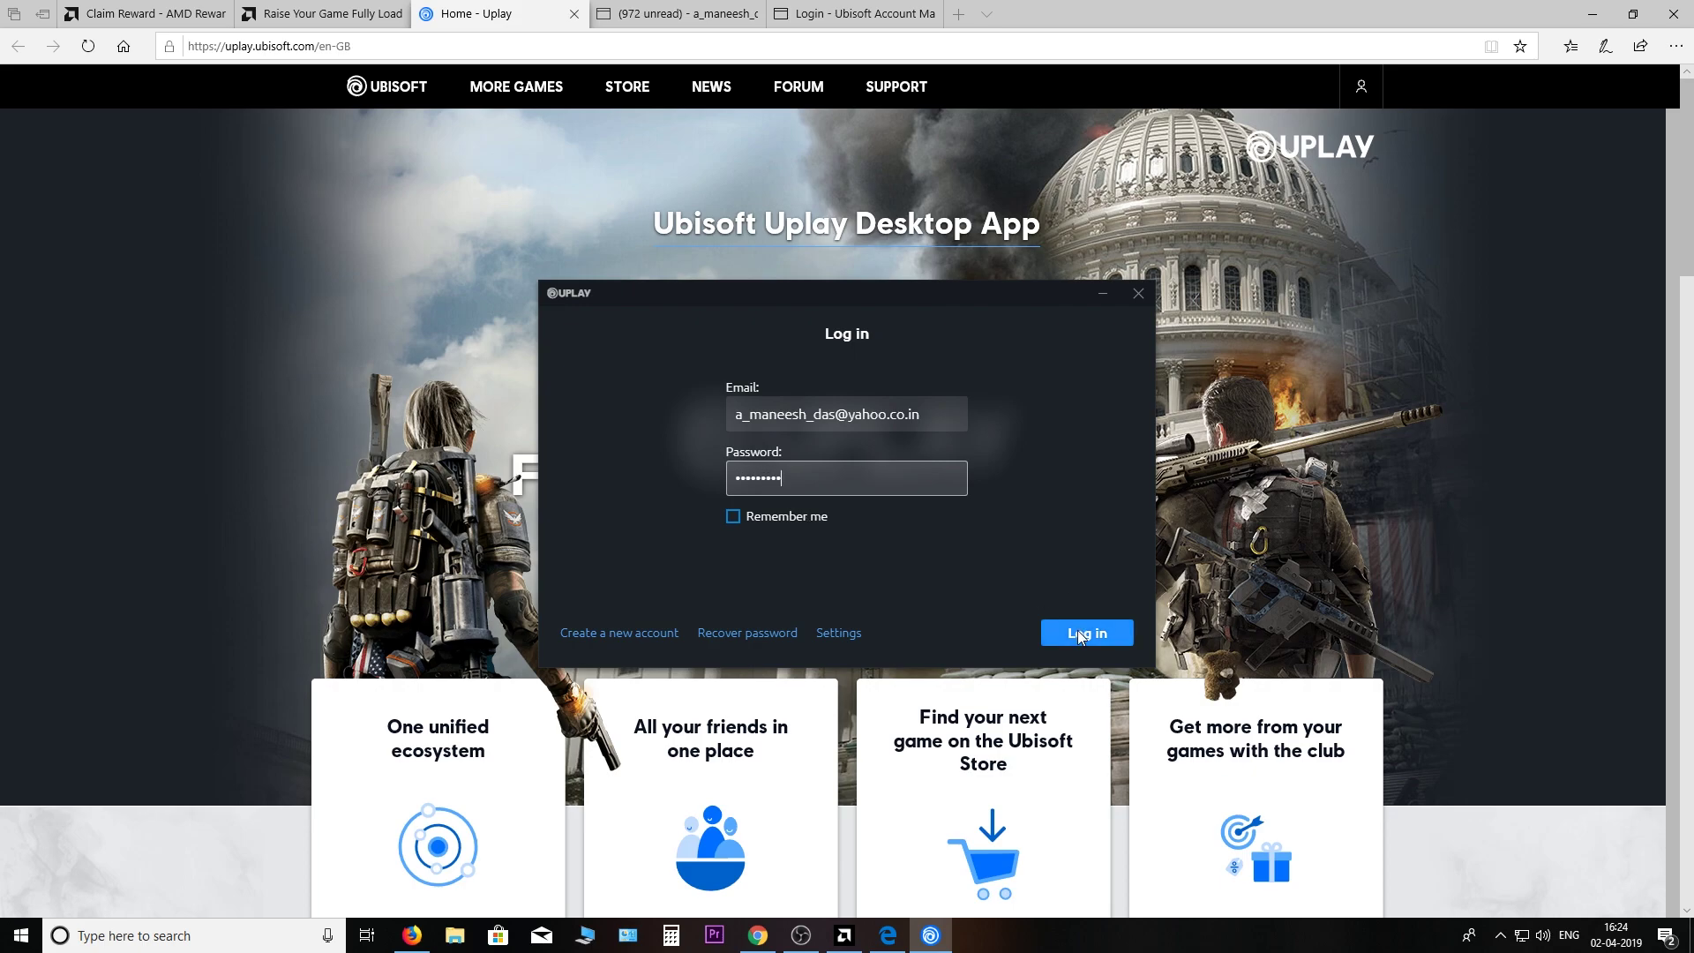
pyautogui.click(1077, 630)
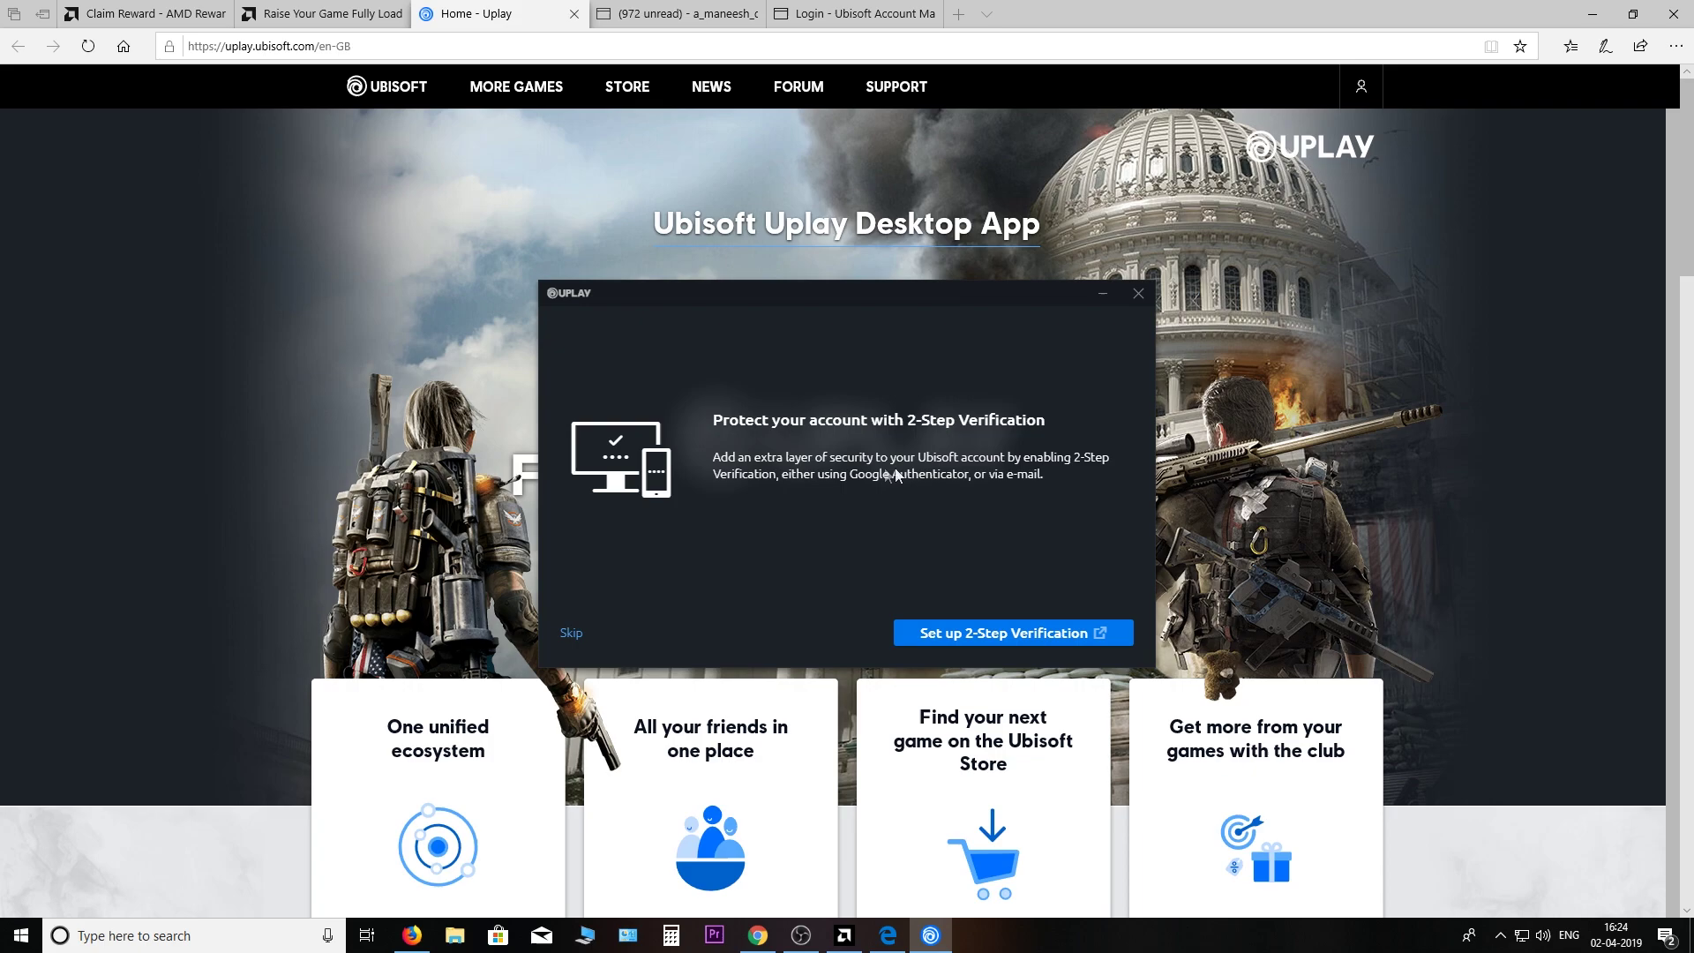
pyautogui.click(569, 634)
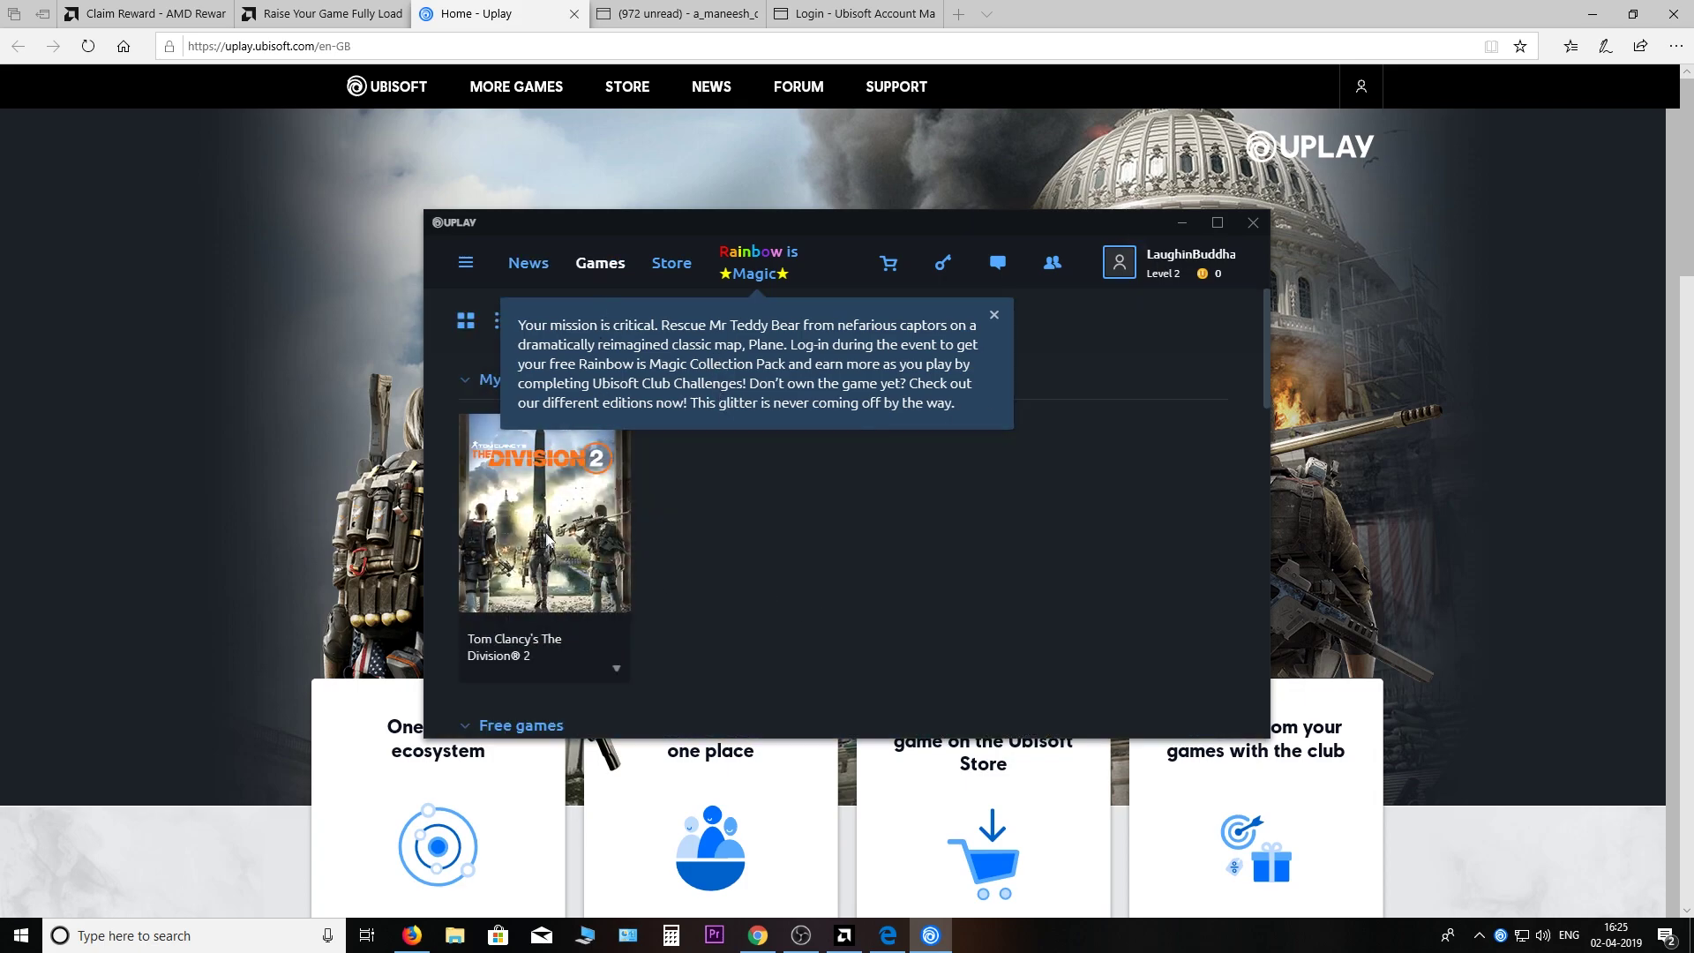
# - Open The Division 2 from Games, dismiss the event banner, and download it in English to the default folder
pyautogui.click(540, 528)
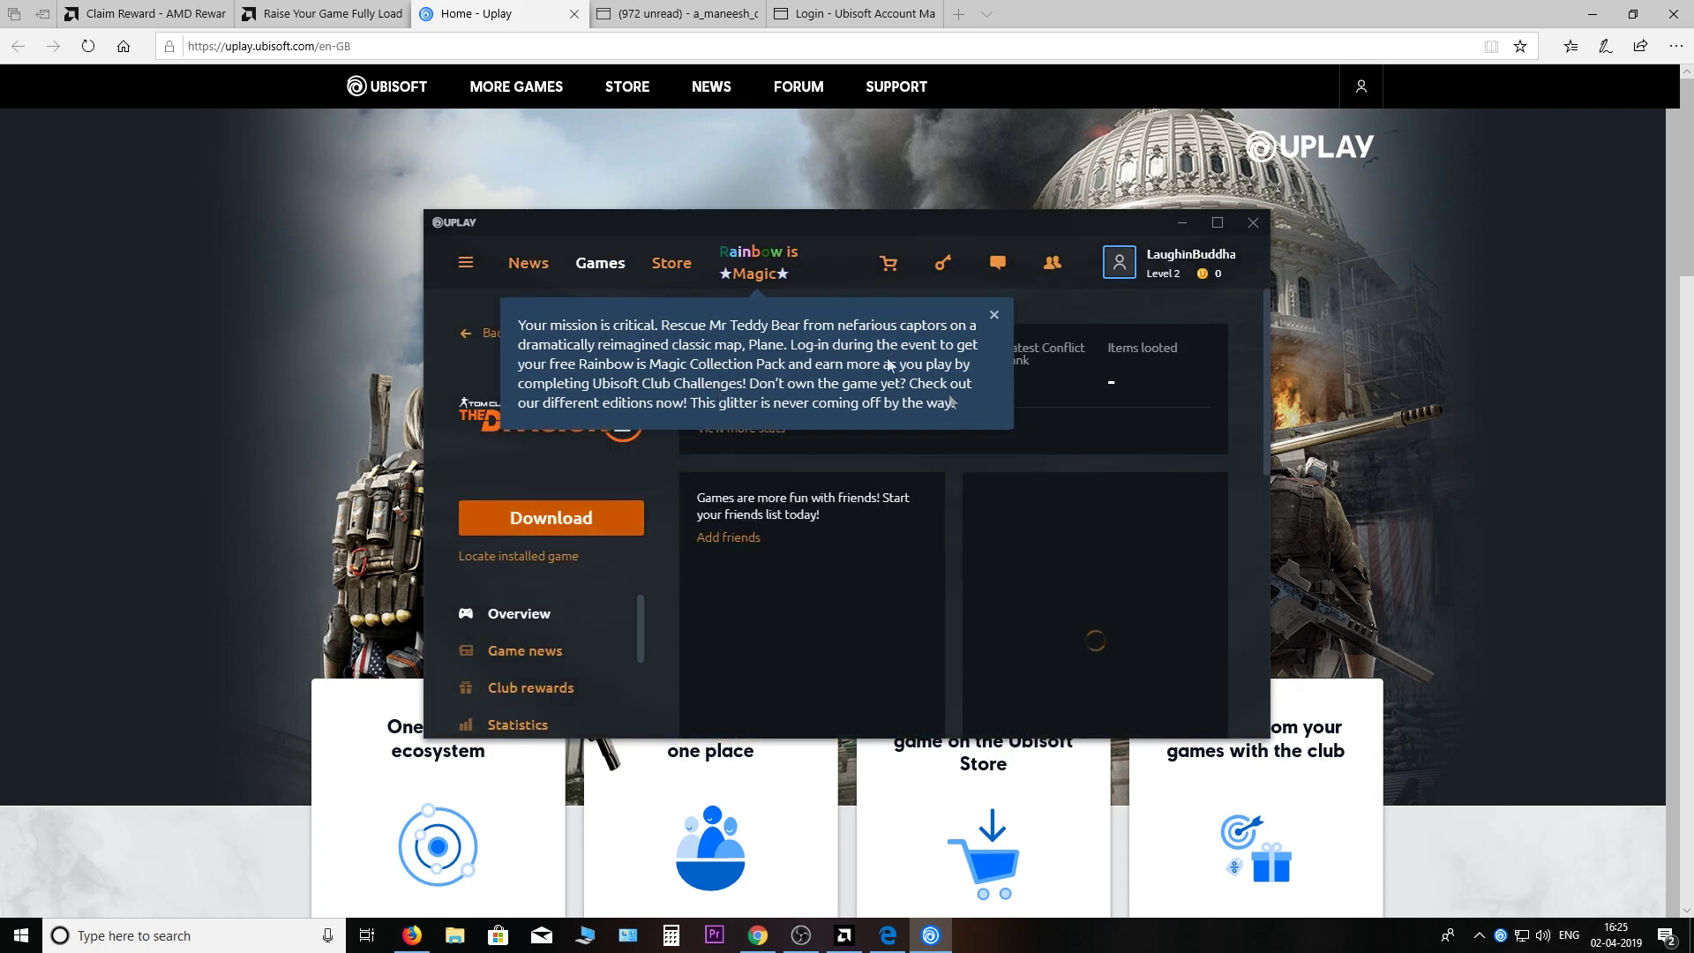
pyautogui.click(996, 310)
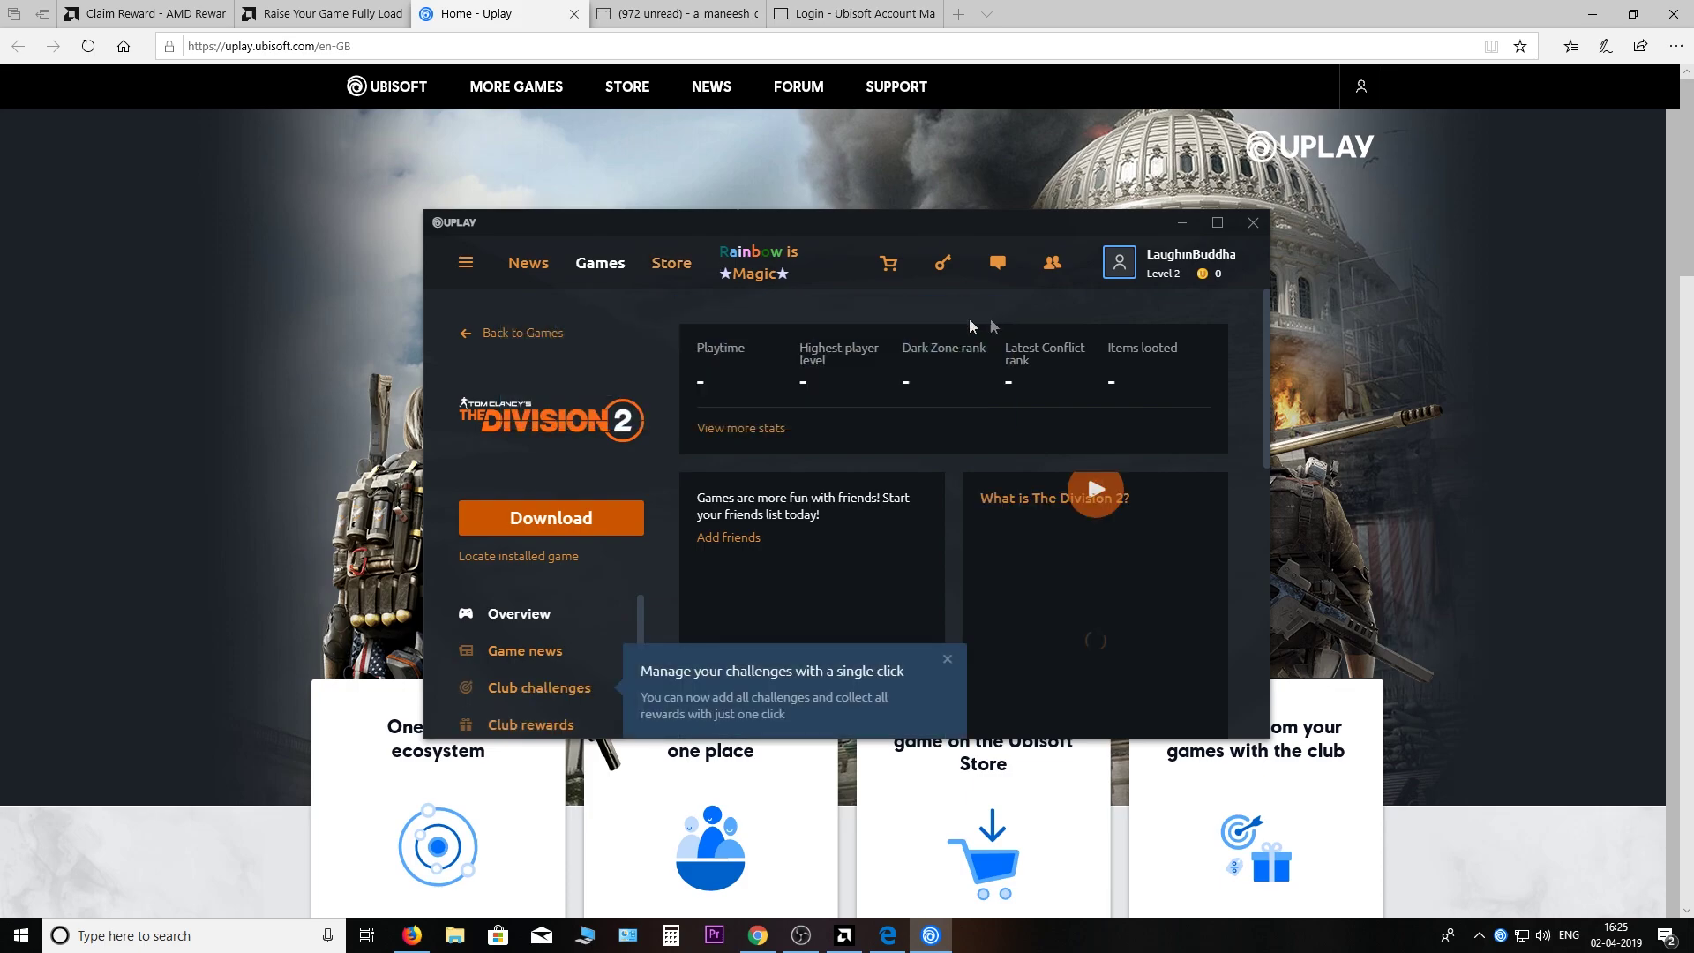
pyautogui.click(577, 521)
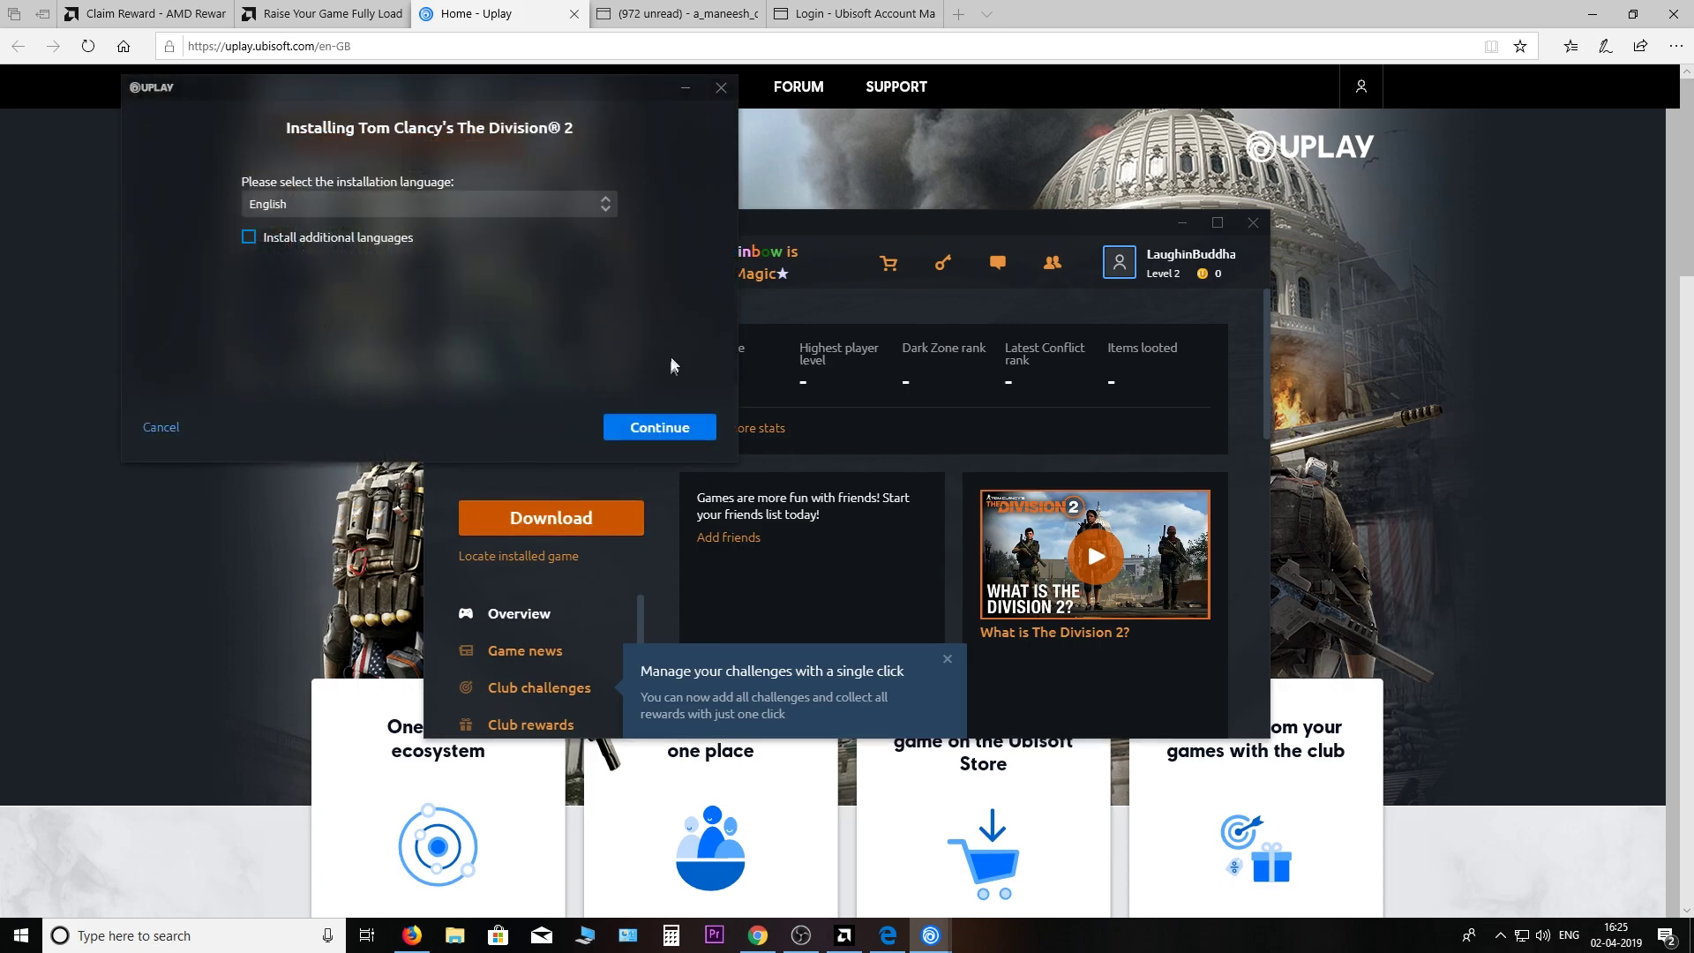
pyautogui.click(660, 427)
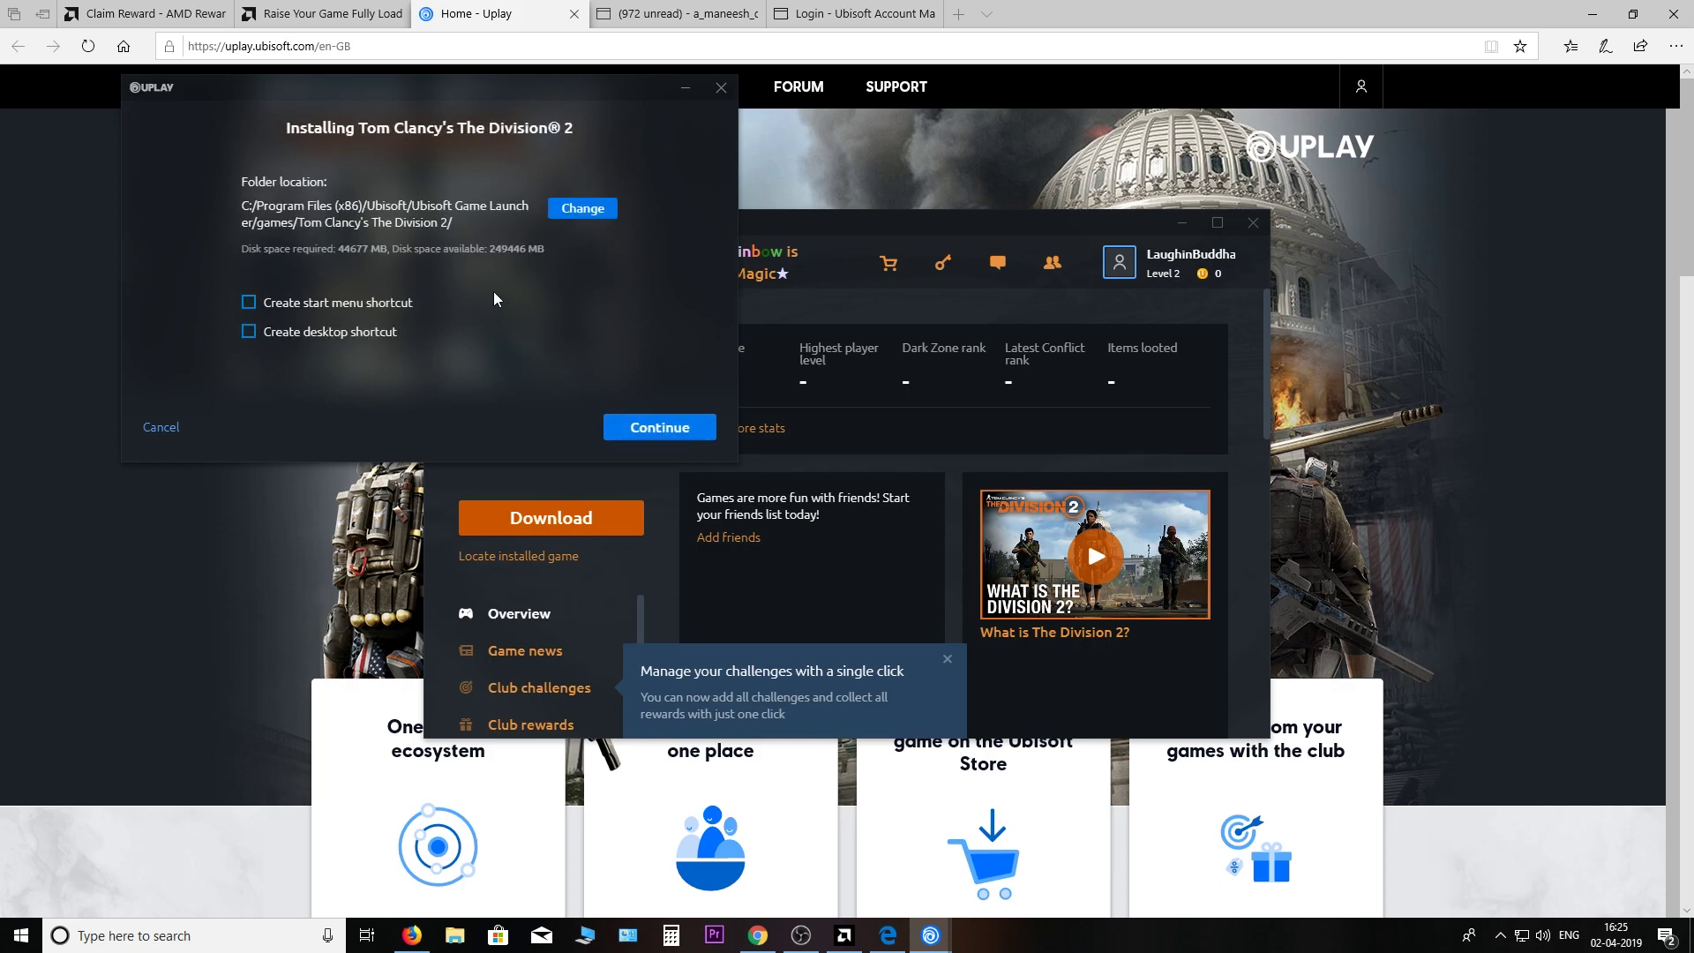
pyautogui.click(651, 432)
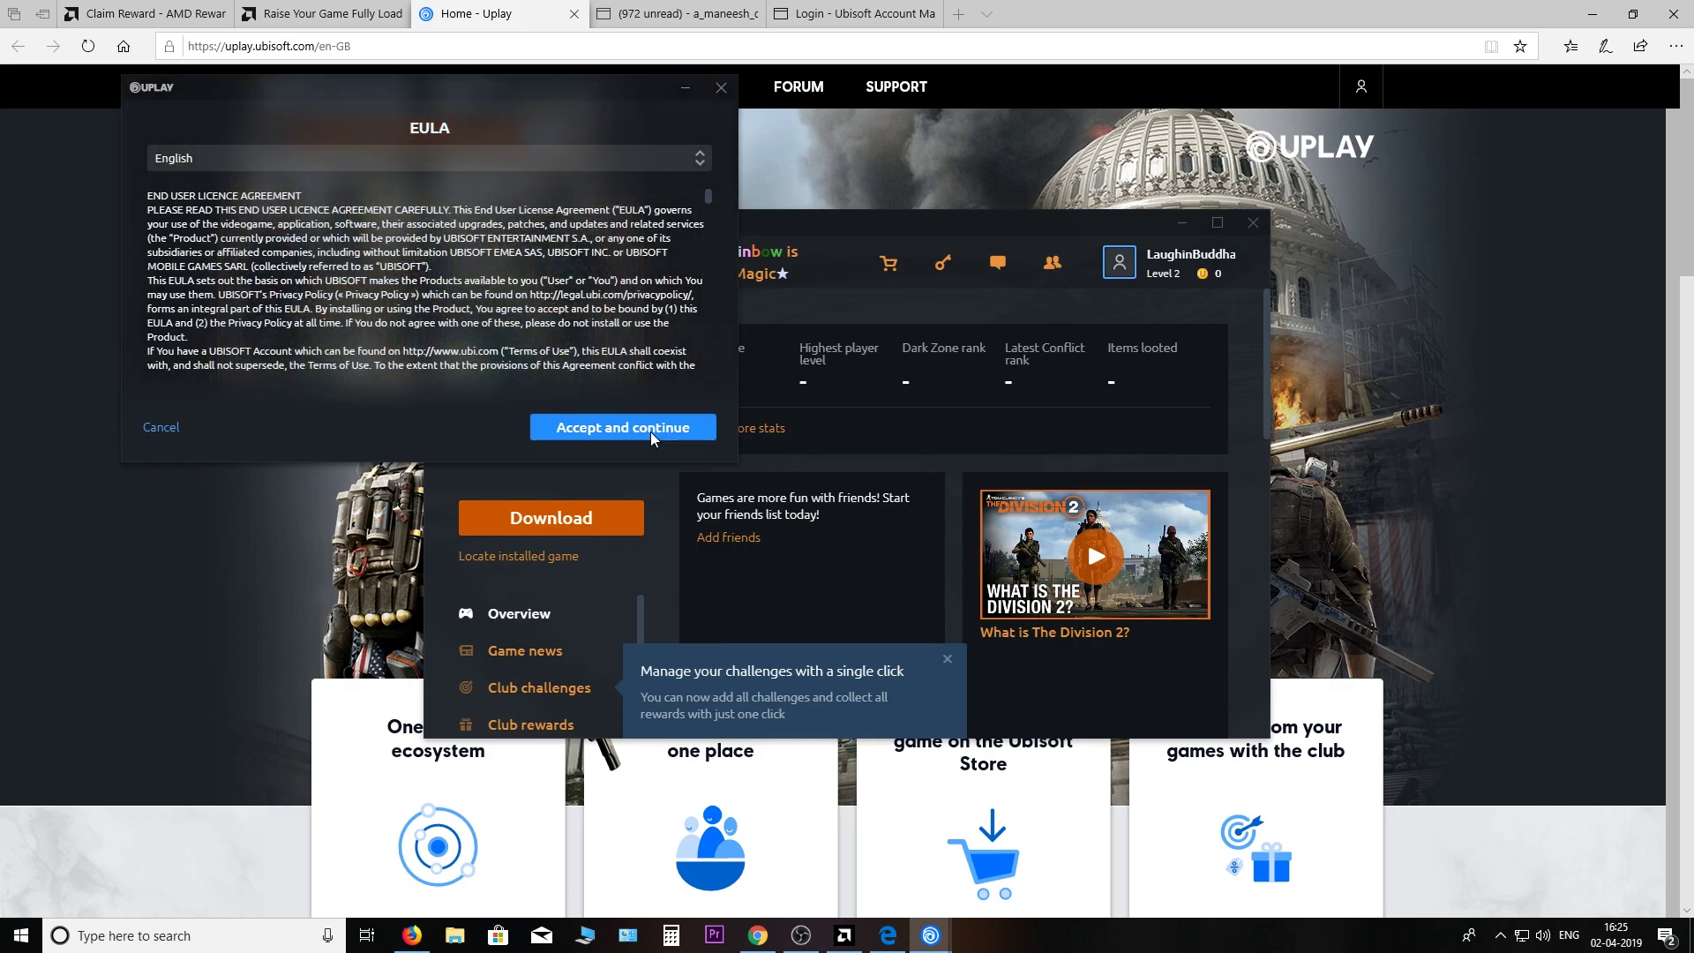
pyautogui.click(651, 432)
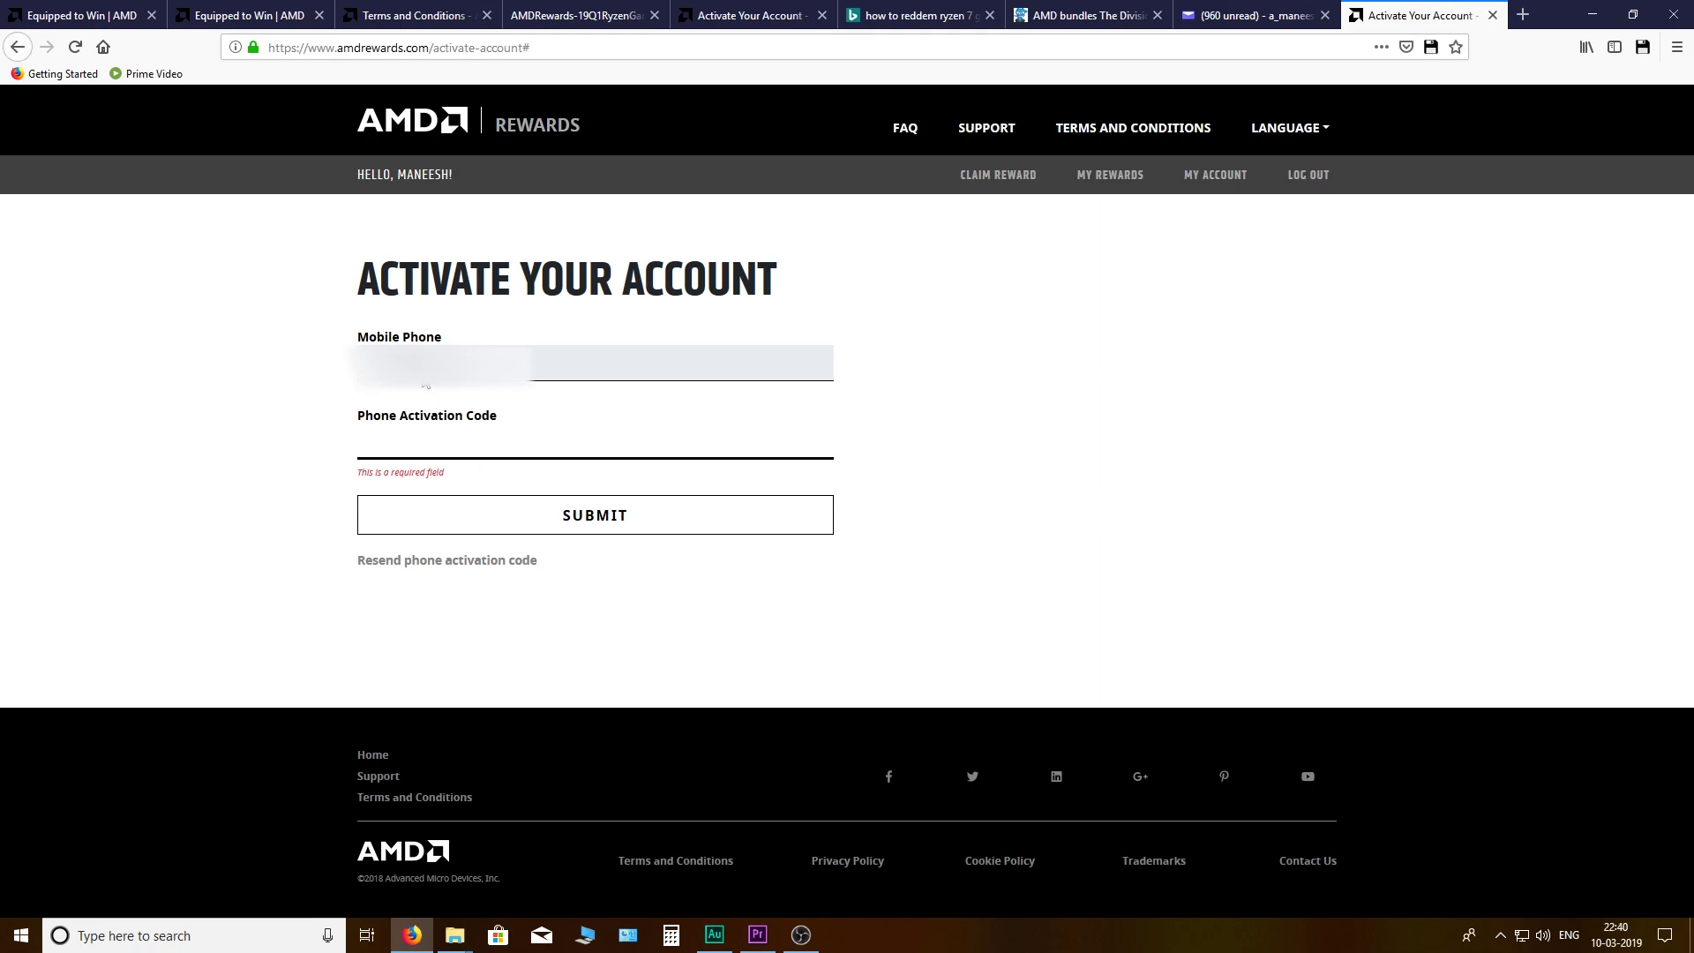
# - Request a new phone activation code for the AMD Rewards account
pyautogui.click(400, 565)
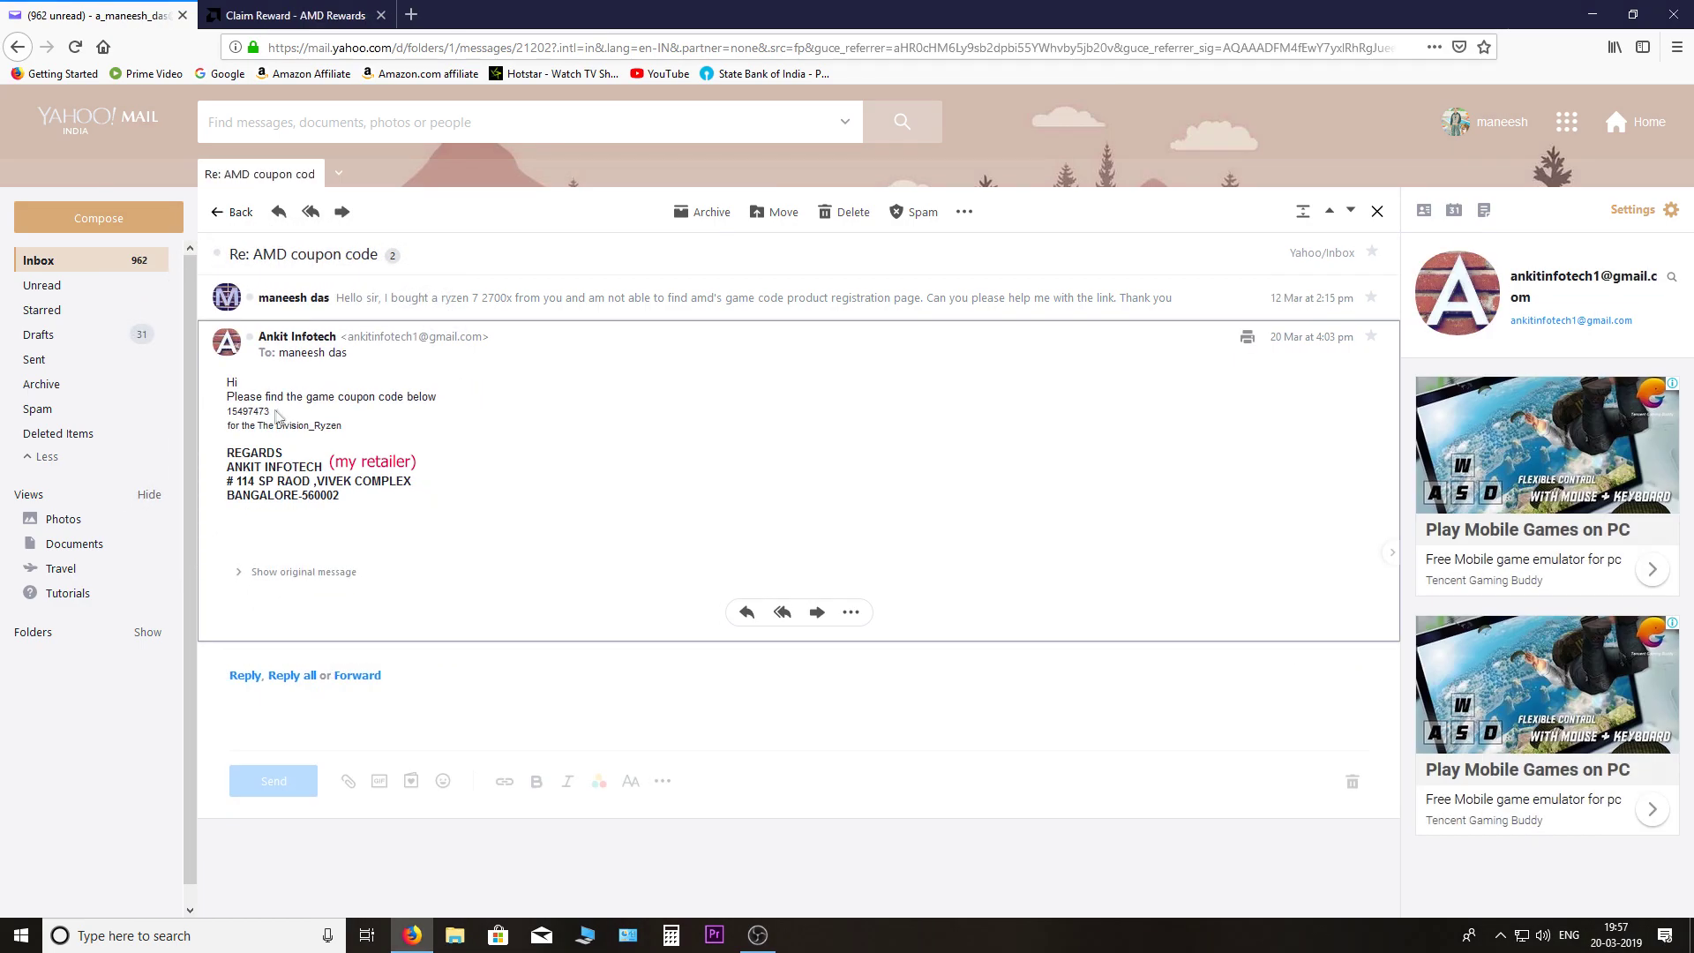
# - Copy the retailer's coupon code from the email into the Coupon Code field and submit it
pyautogui.moveTo(269, 411); pyautogui.dragTo(234, 403)
pyautogui.hotkey('ctrl', 'c')
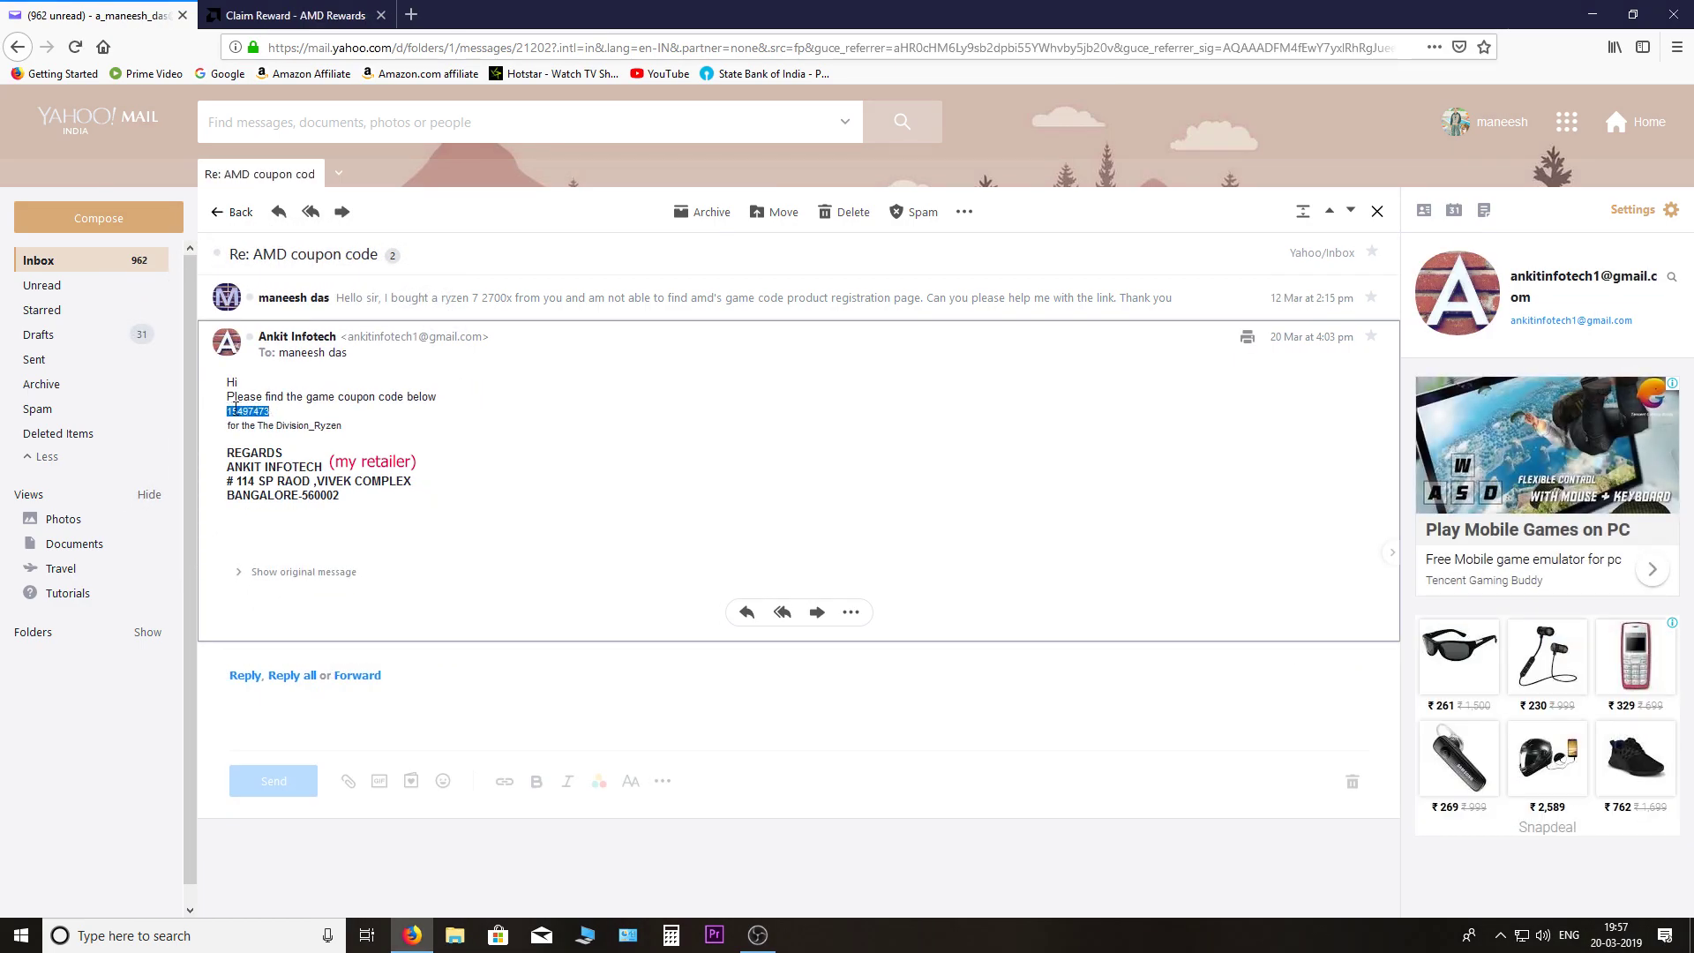
pyautogui.rightClick(243, 409)
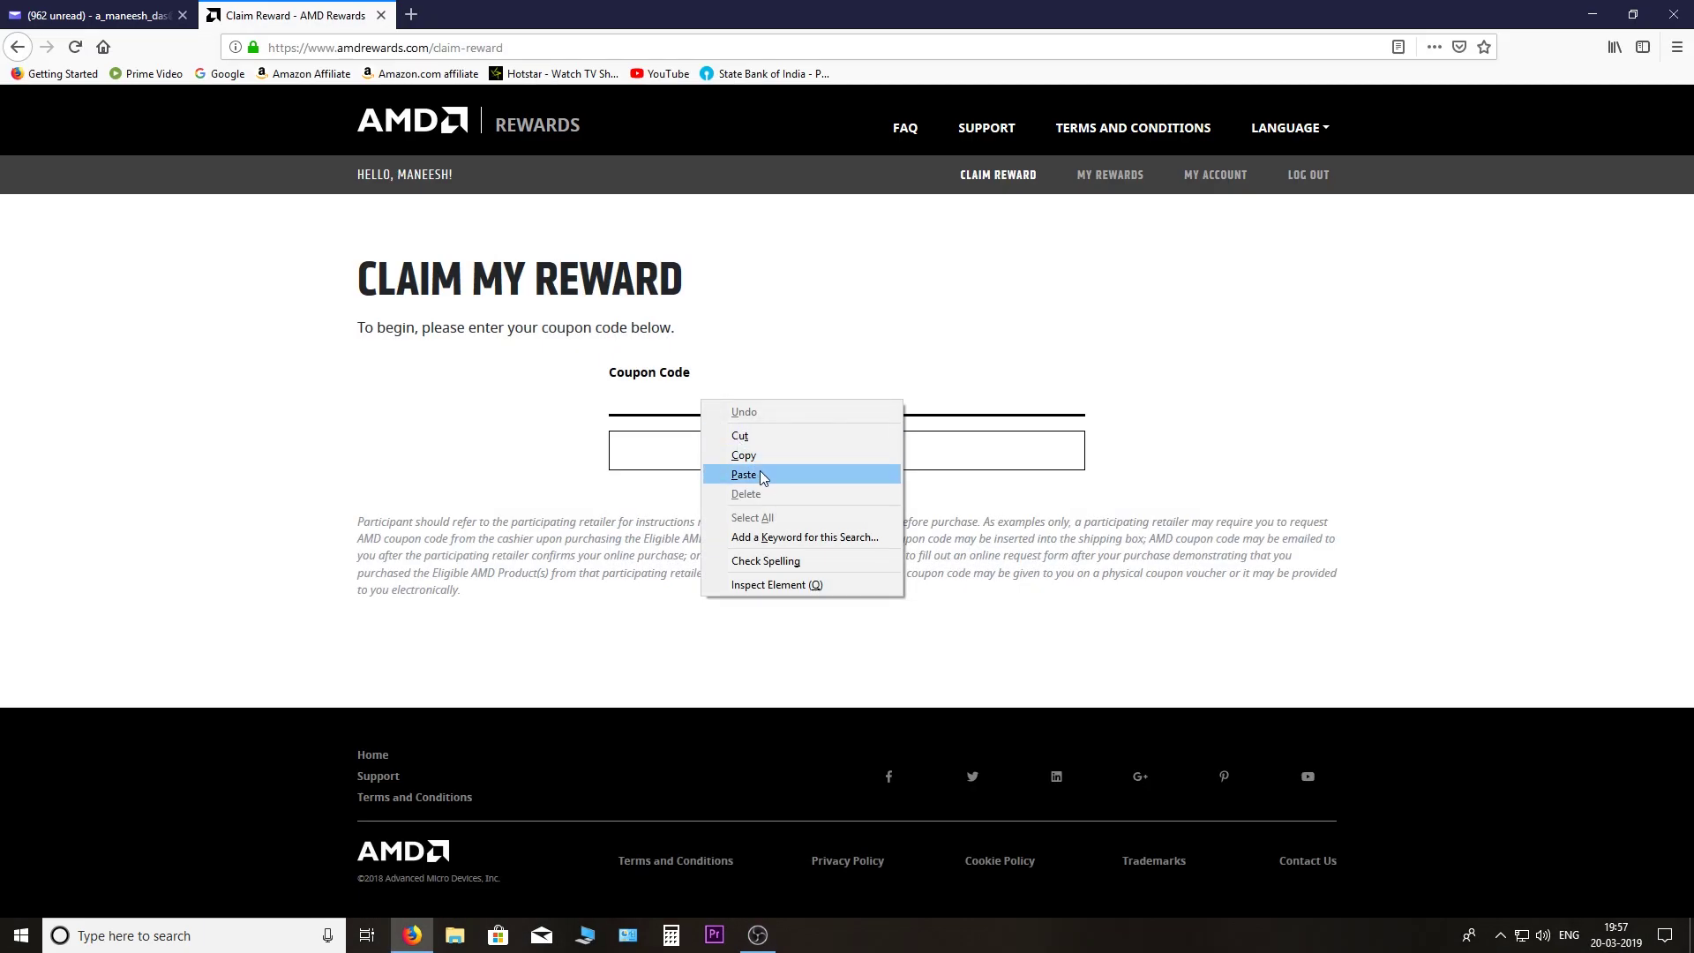
pyautogui.click(762, 473)
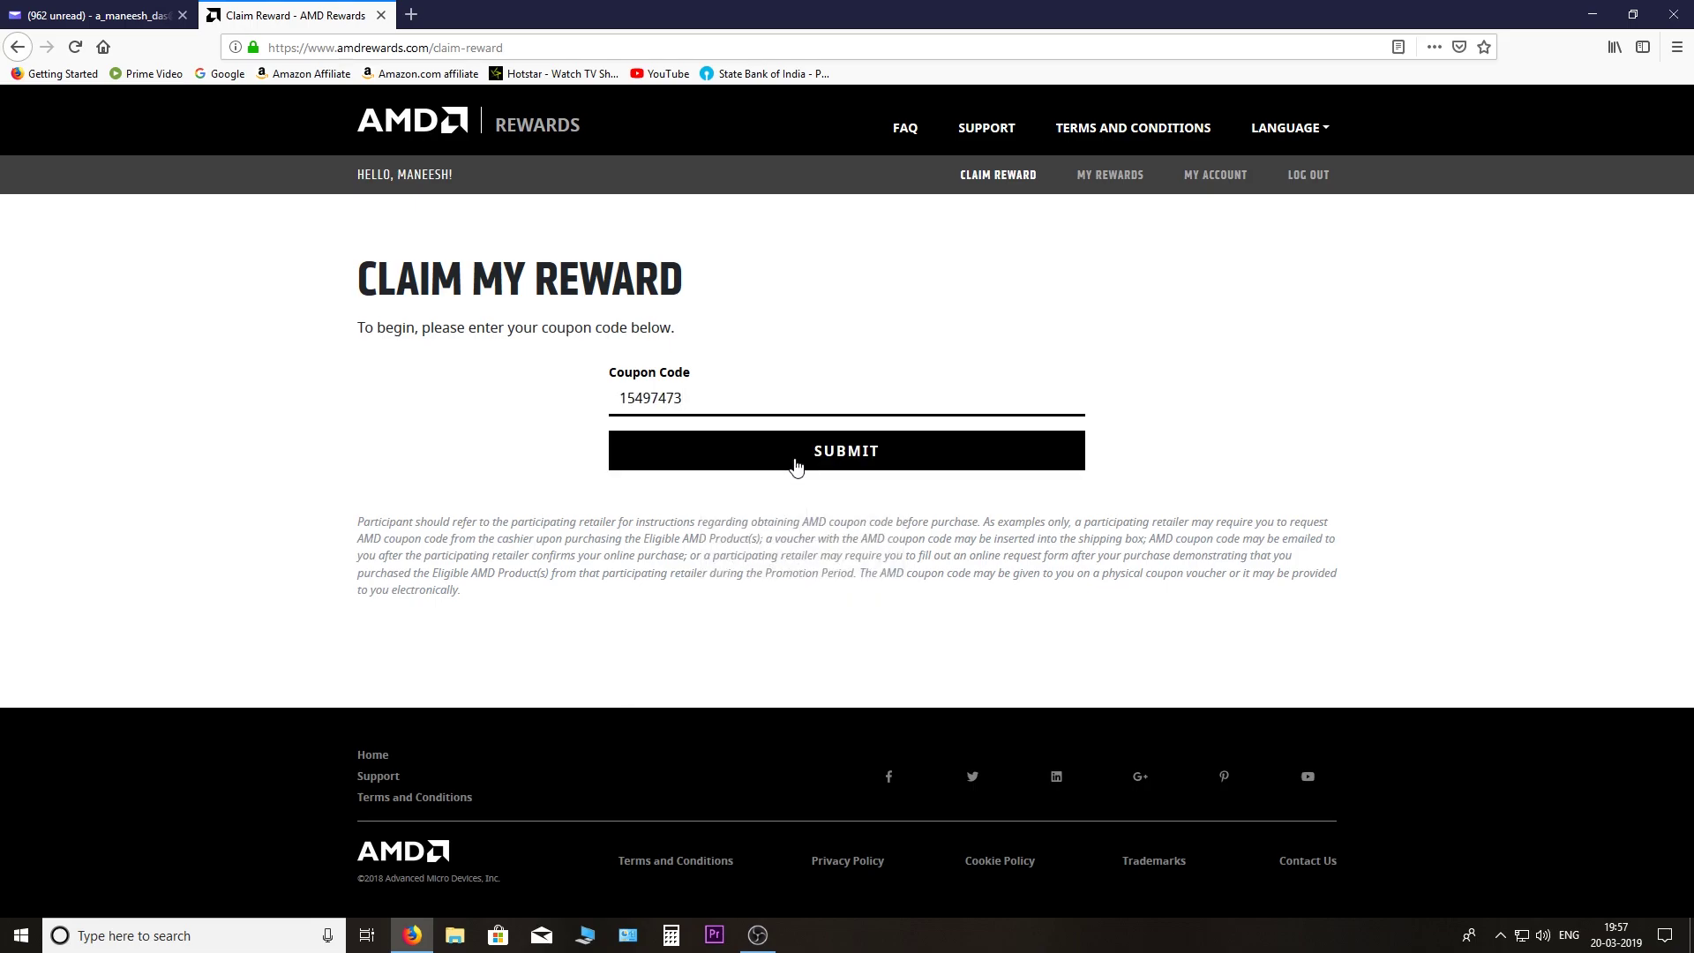
pyautogui.click(794, 465)
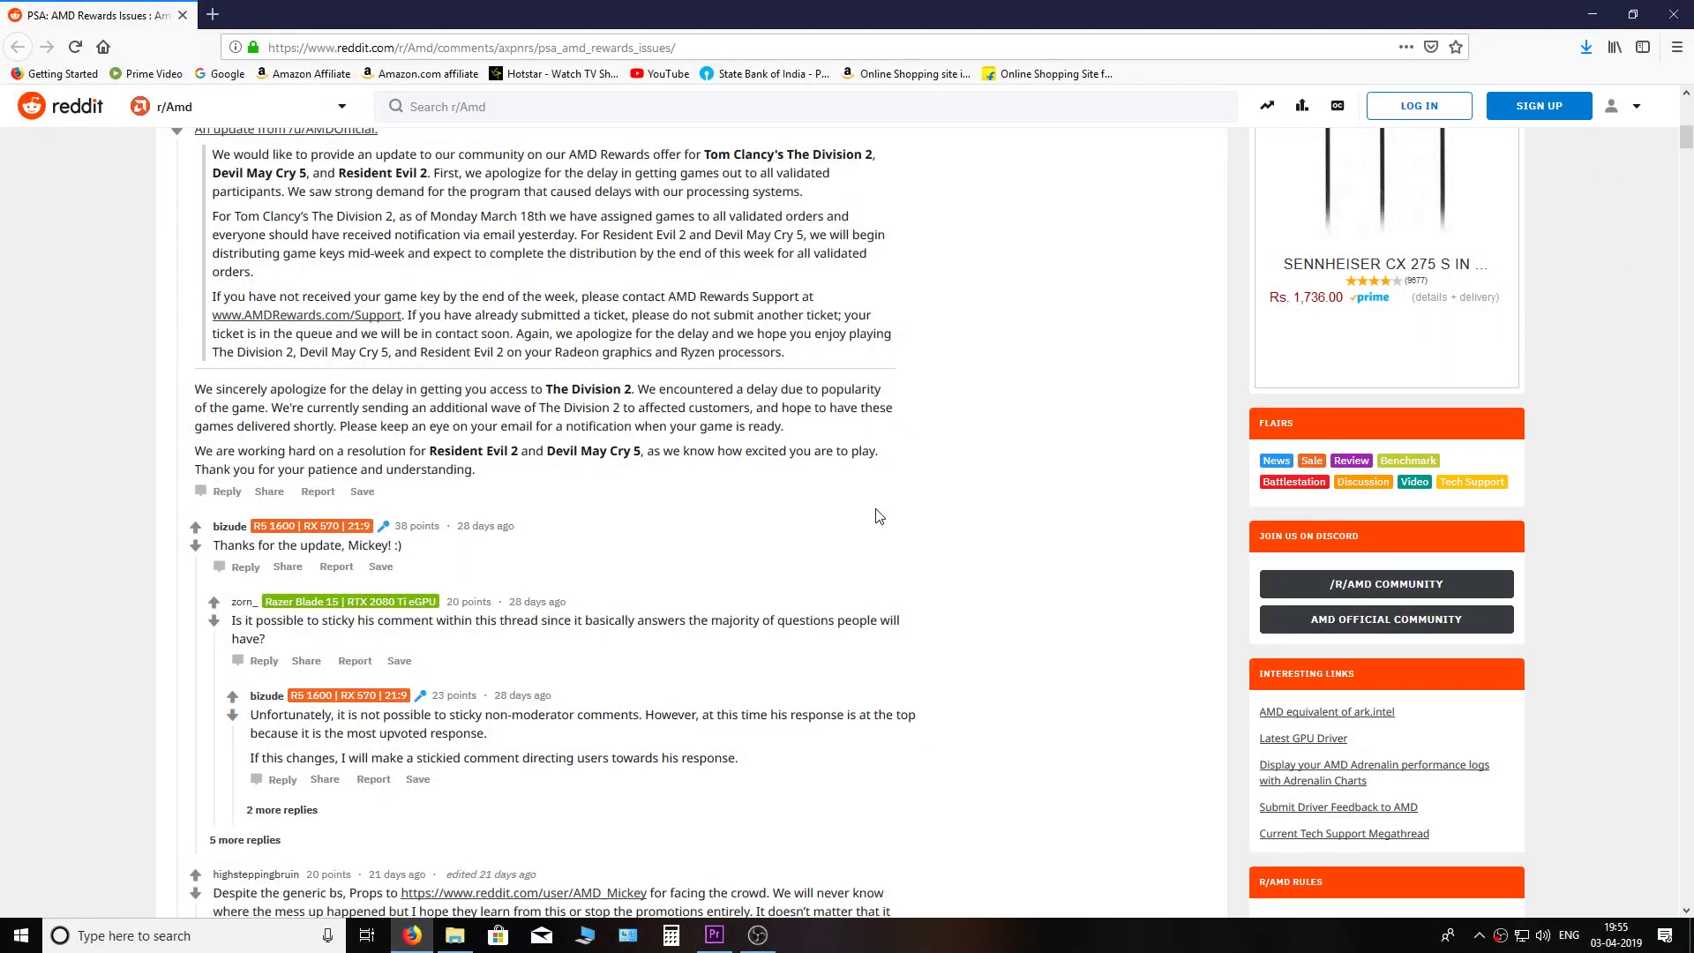
# - Scroll further down the r/Amd PSA: AMD Rewards Issues thread
pyautogui.scroll(-5, 878, 516)
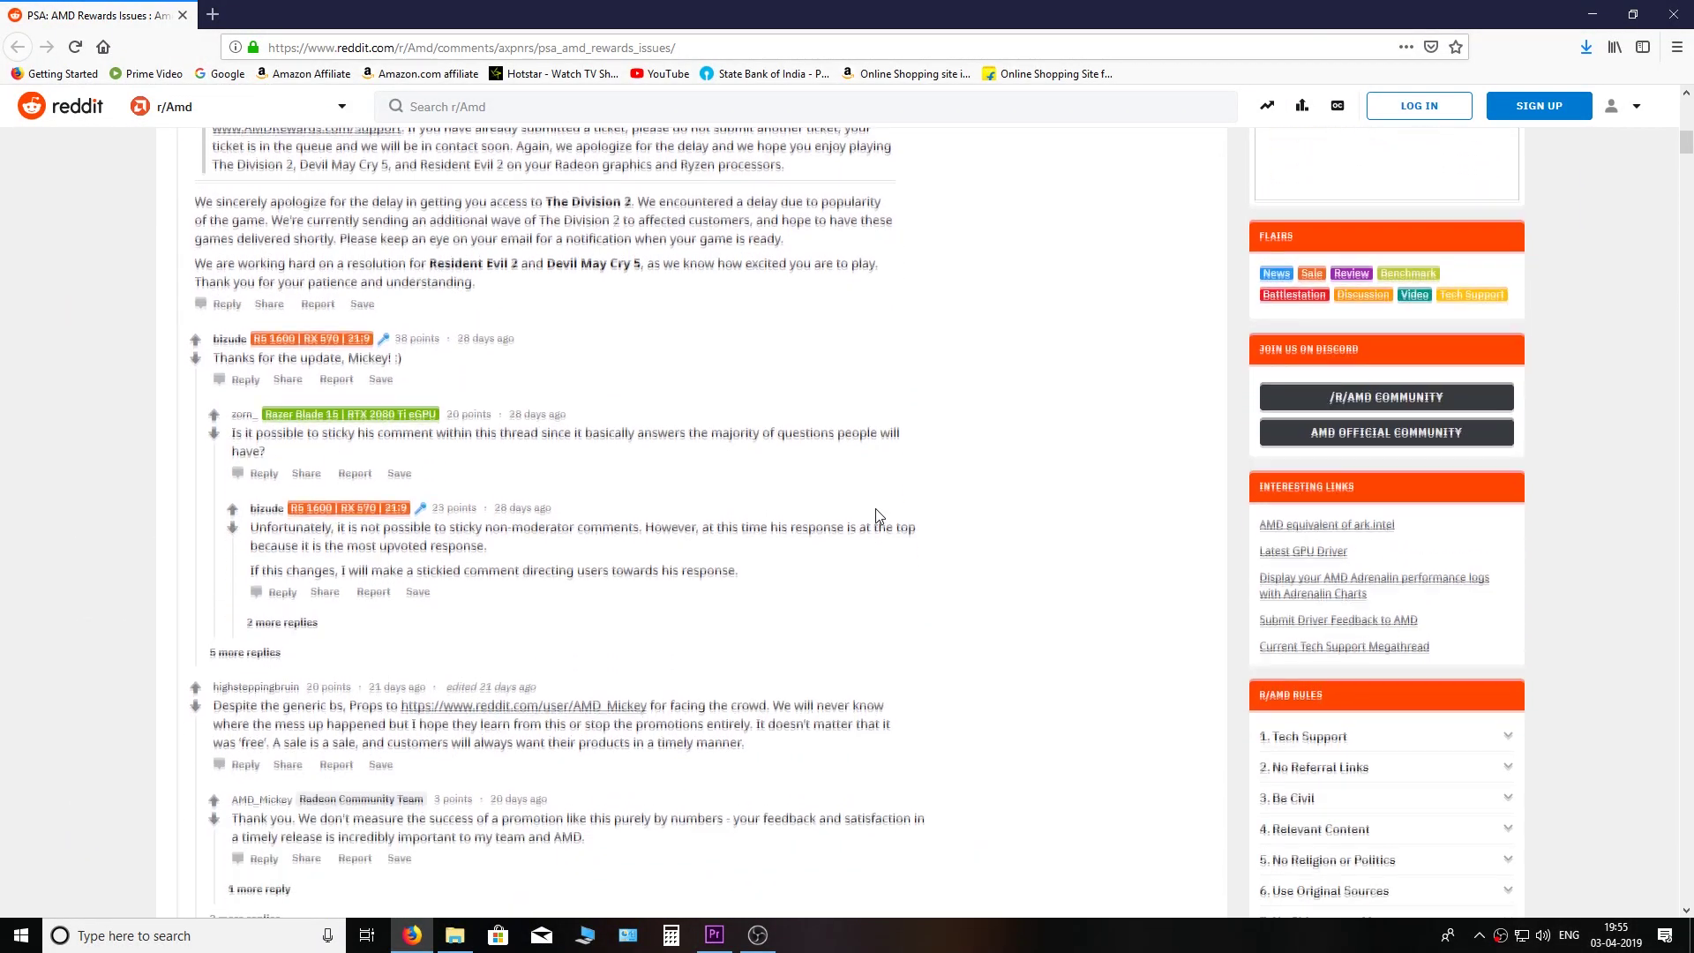
pyautogui.scroll(-3, 878, 516)
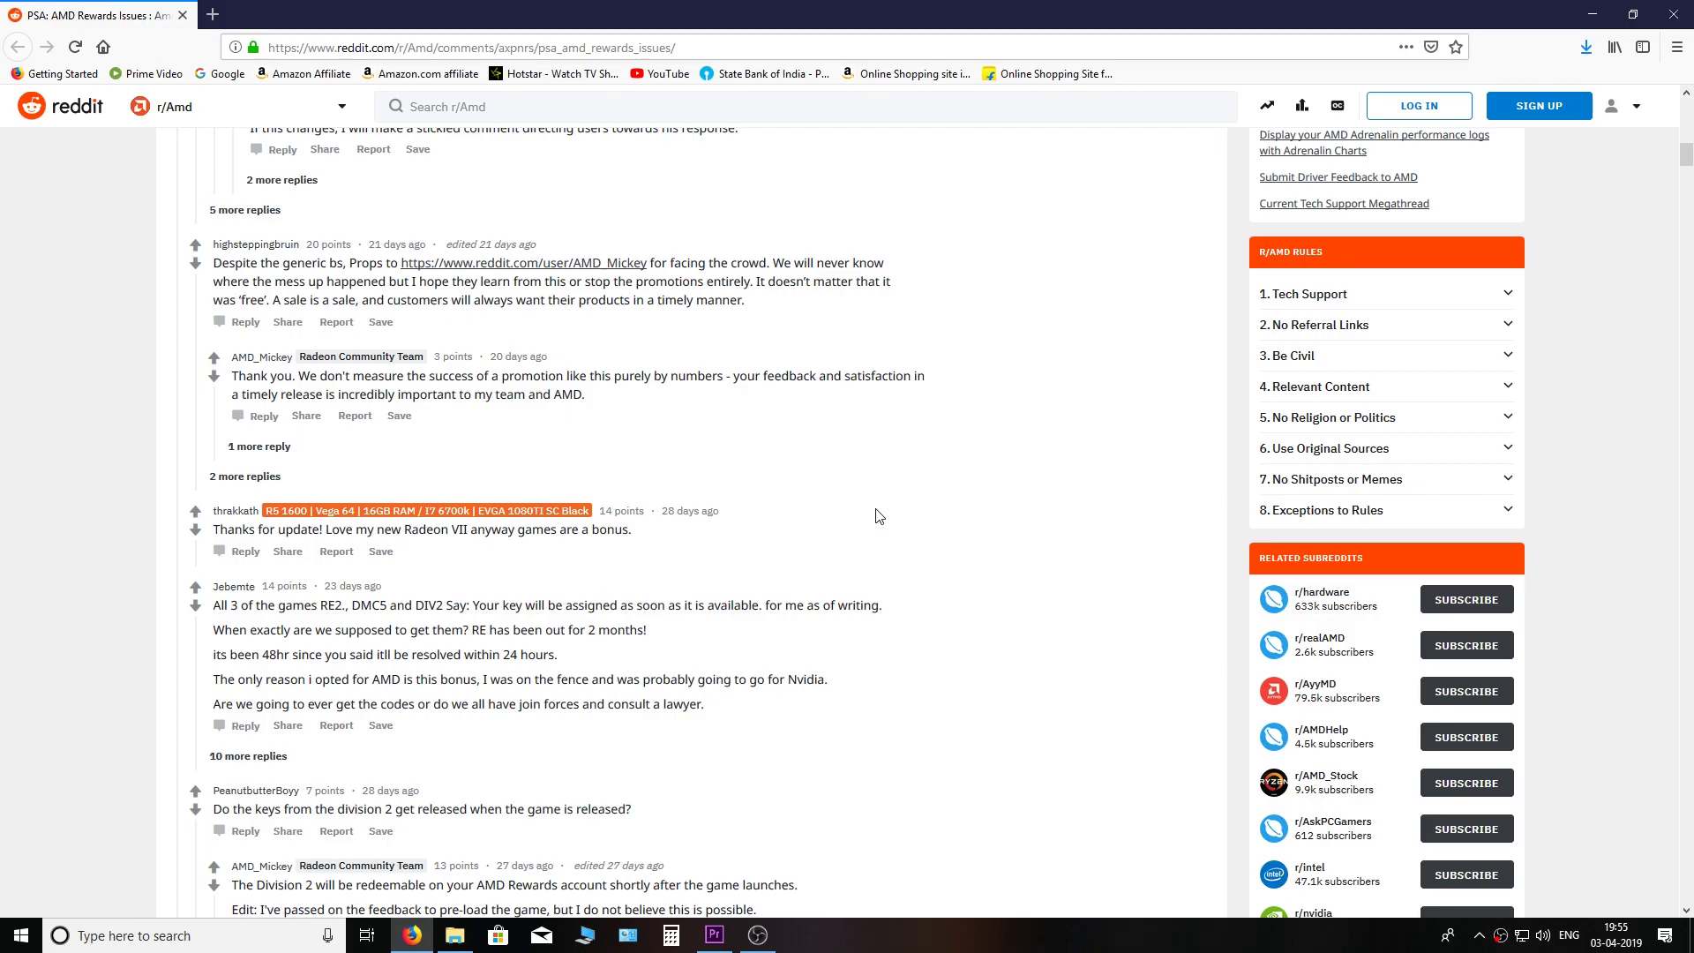
pyautogui.scroll(-4, 879, 516)
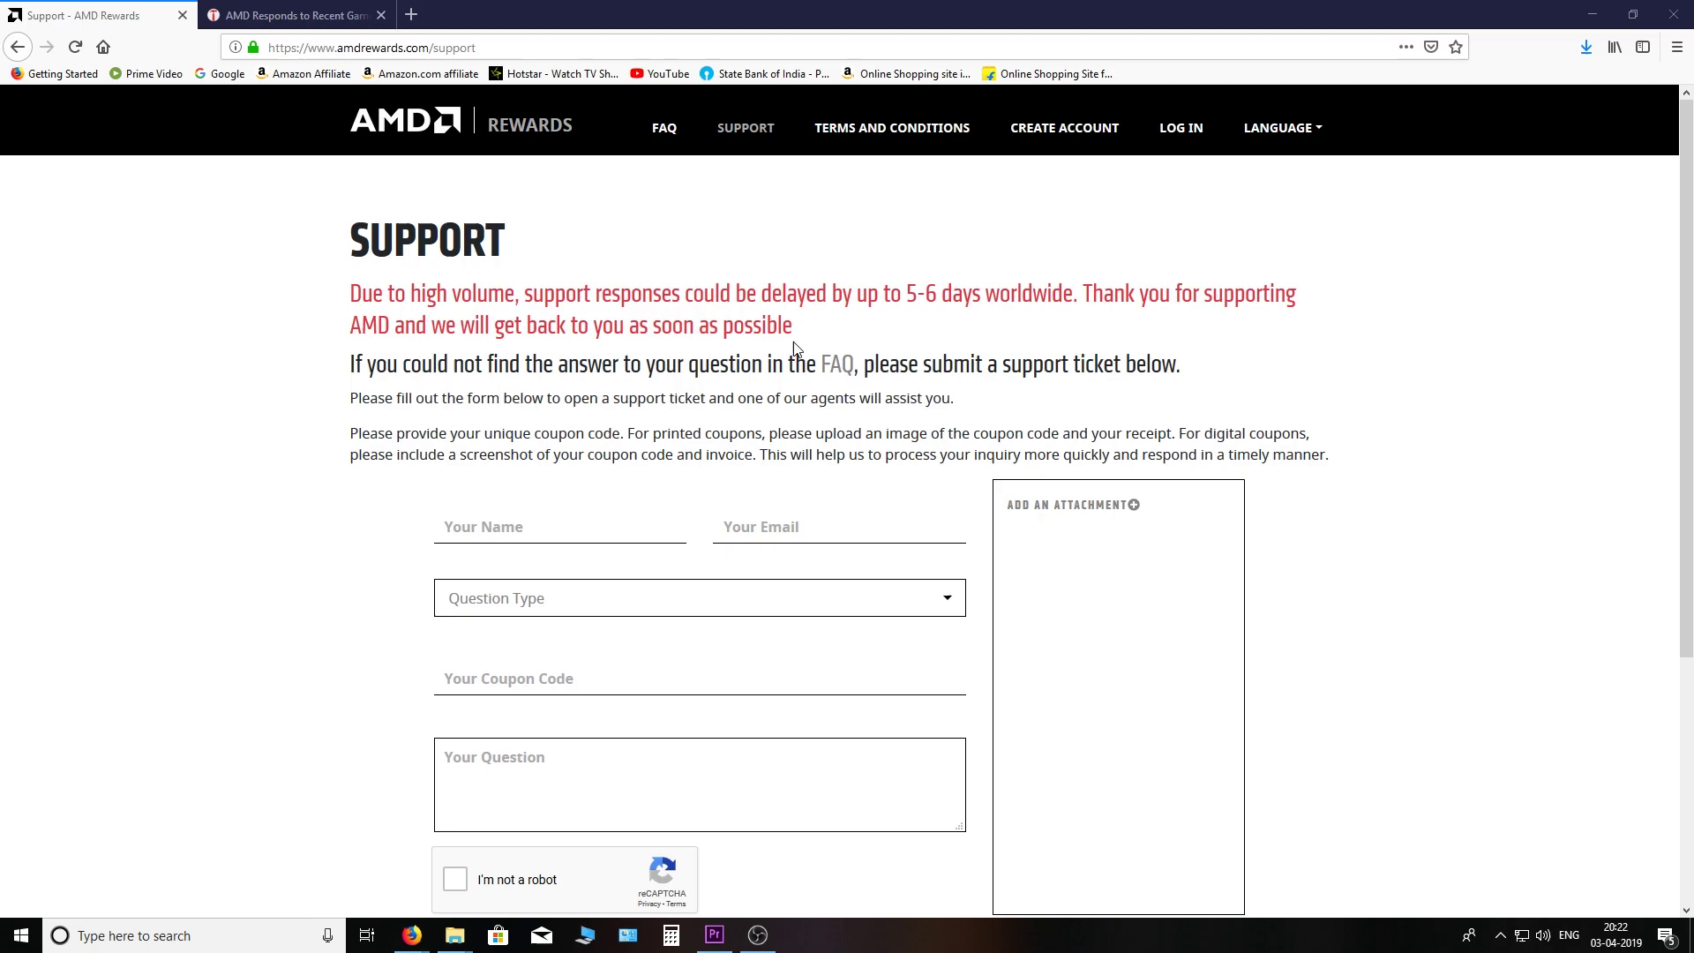
# - Check the support form's name and email fields, then scroll through the Tom's Hardware fix article
pyautogui.click(554, 540)
pyautogui.click(826, 535)
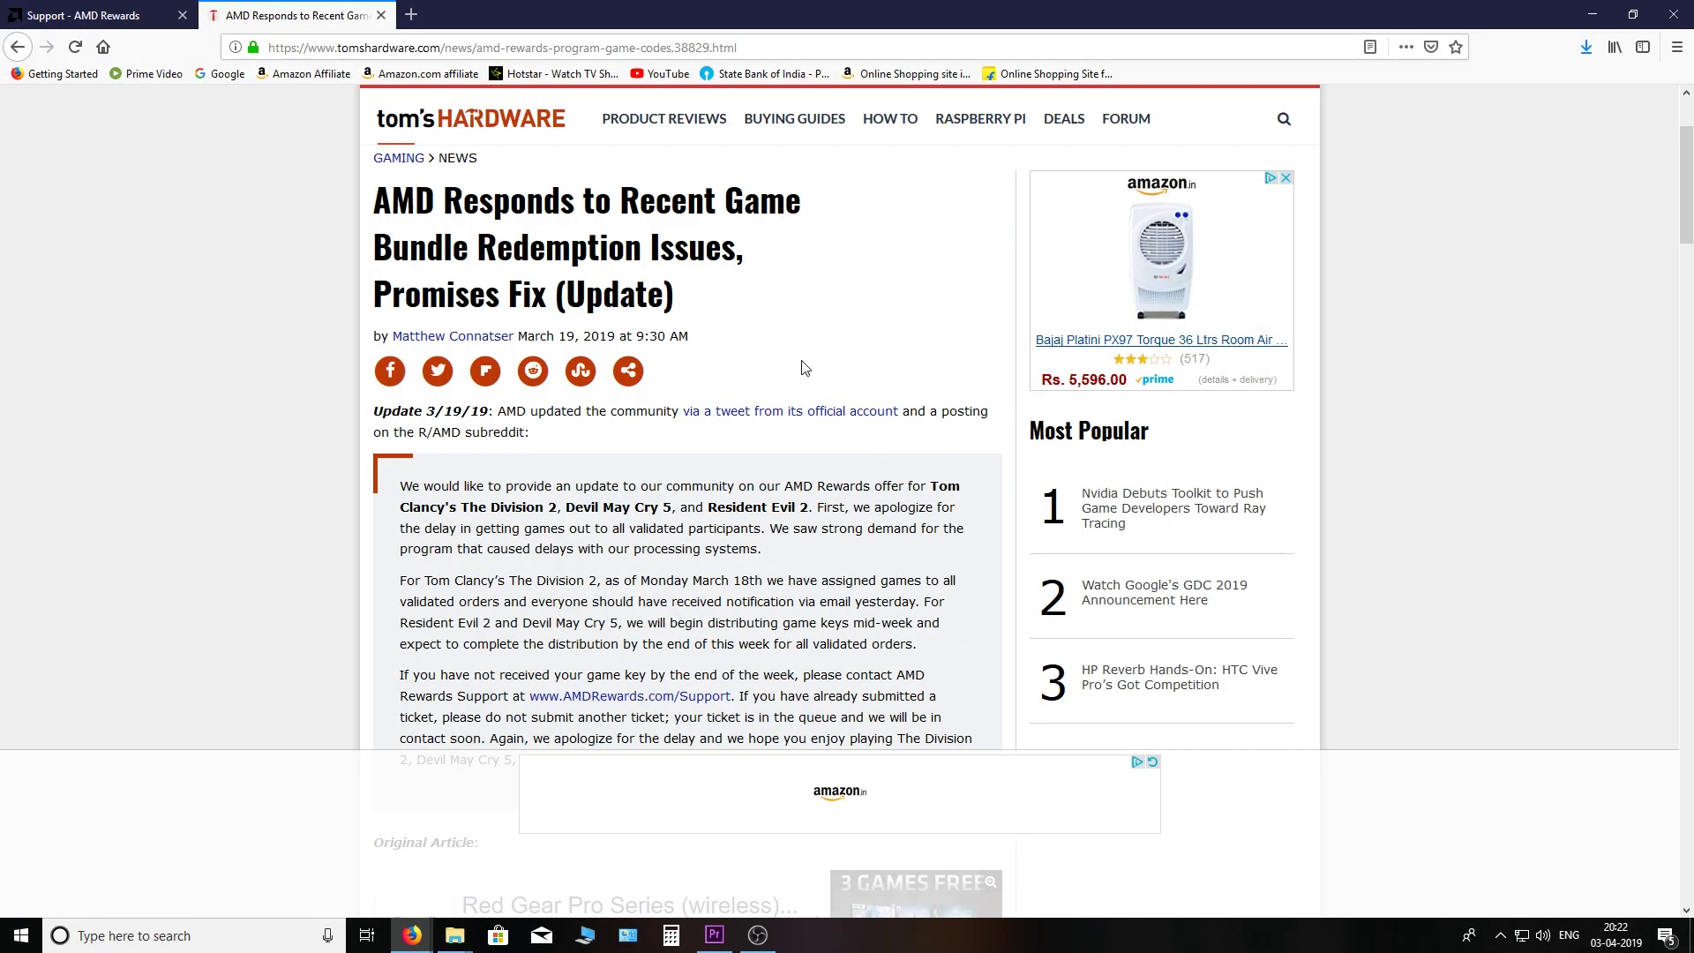
pyautogui.scroll(-5, 809, 370)
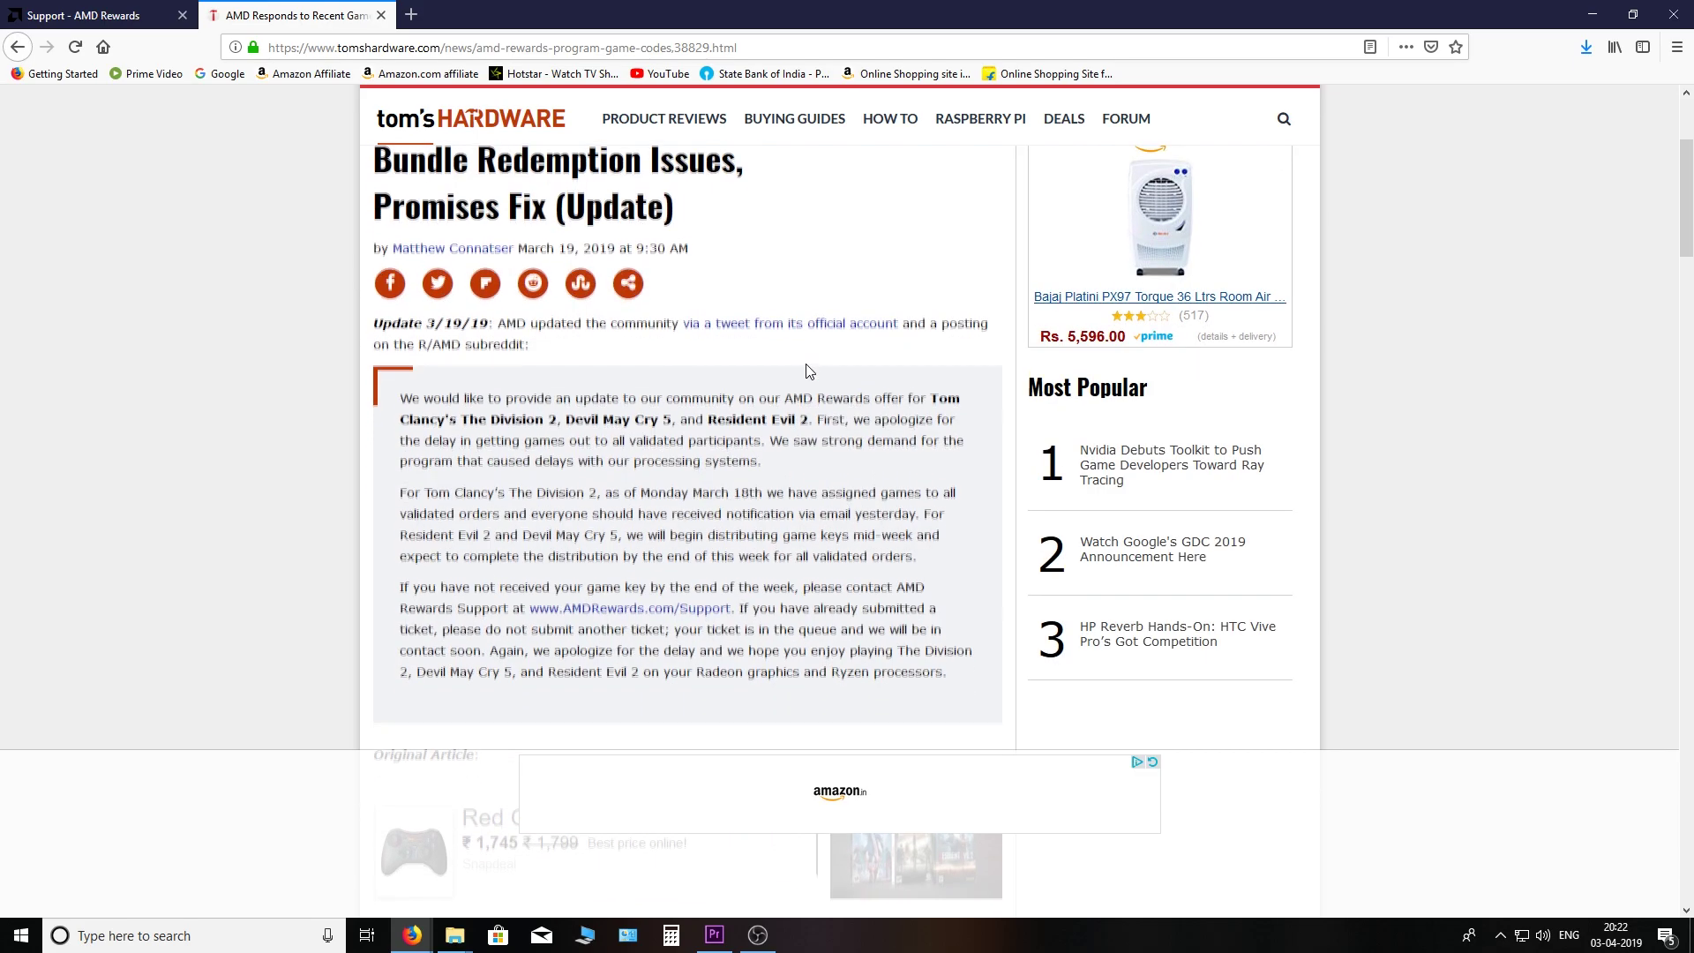